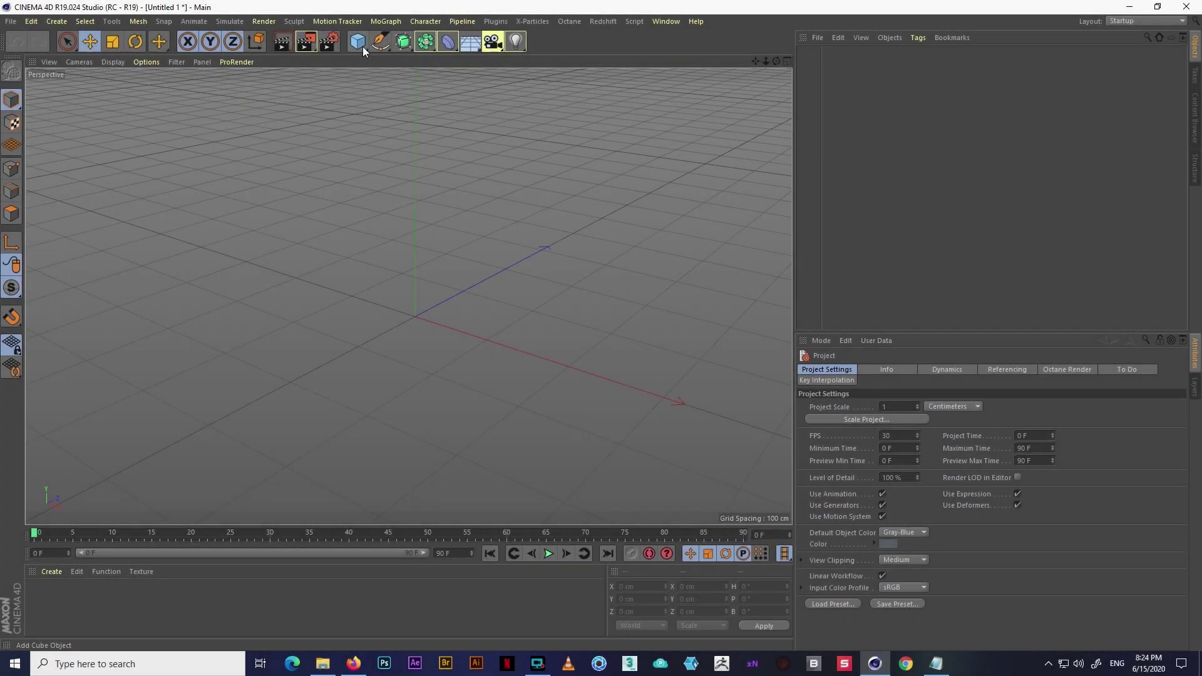
- Add a Cylinder primitive to the scene
left_click(363, 47)
left_click(595, 60)
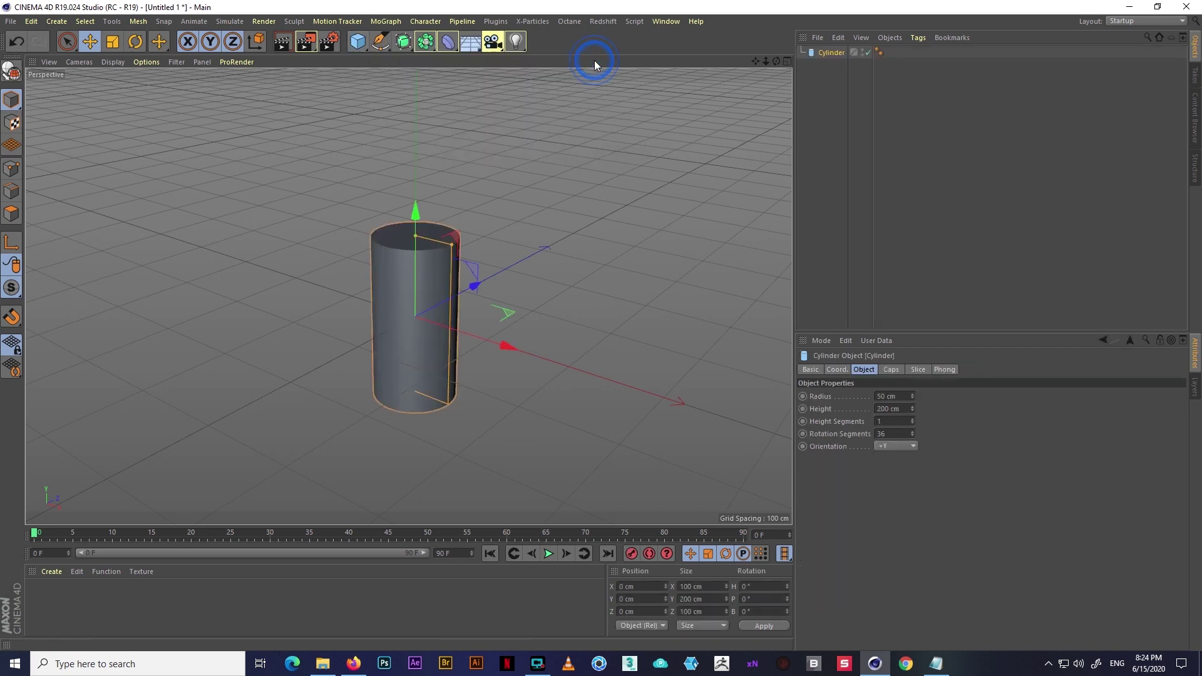
scroll(404, 281, "up", 1)
scroll(558, 290, "up", 2)
scroll(504, 266, "up", 2)
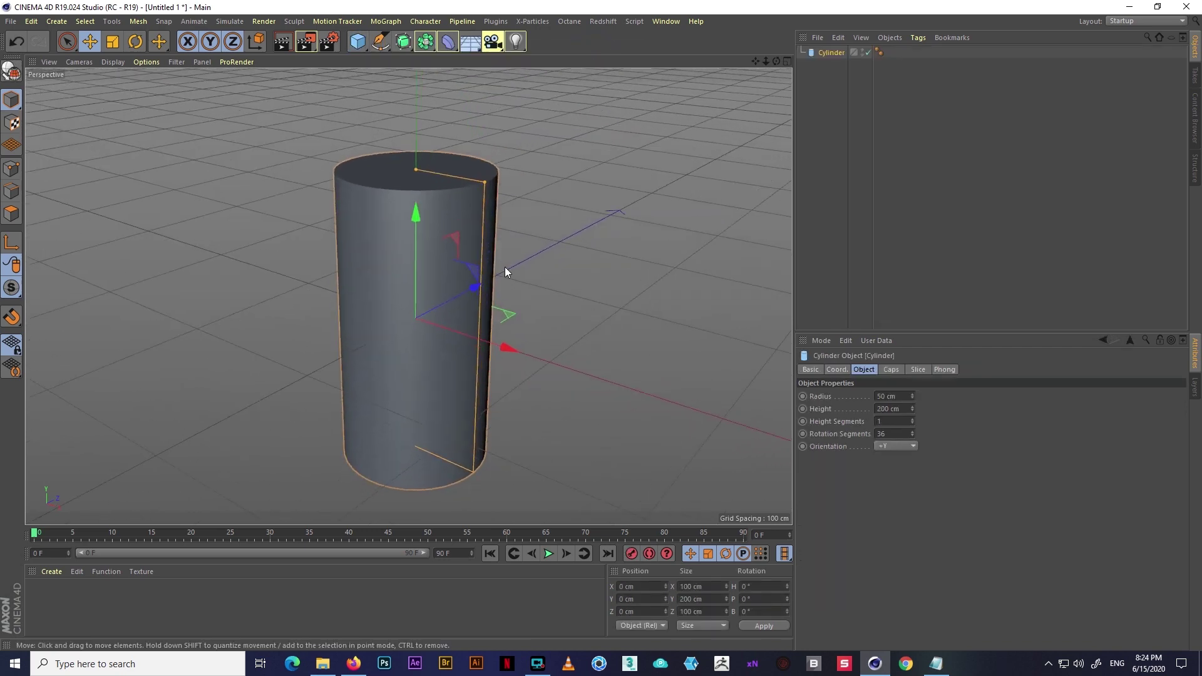
mouse_move(589, 294)
left_mouse_down("alt")
mouse_move(637, 271)
mouse_move(601, 274)
left_mouse_up("alt")
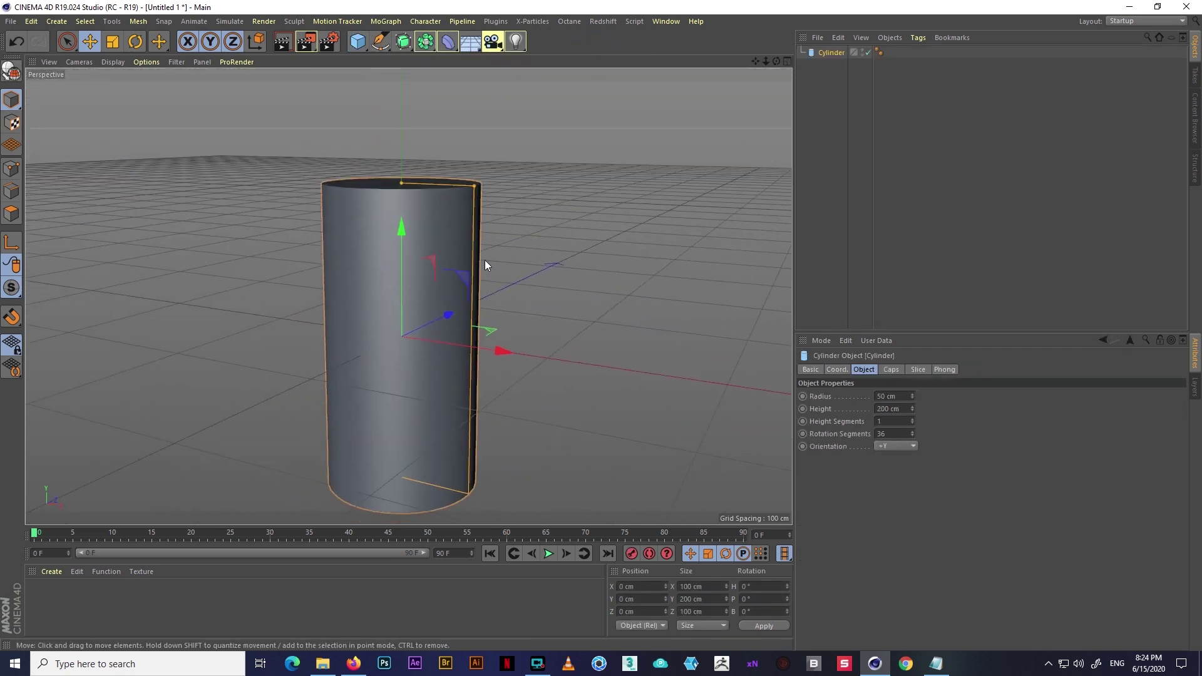
- Set the cylinder radius to 3 cm, after briefly trying 5 cm
double_click(902, 397)
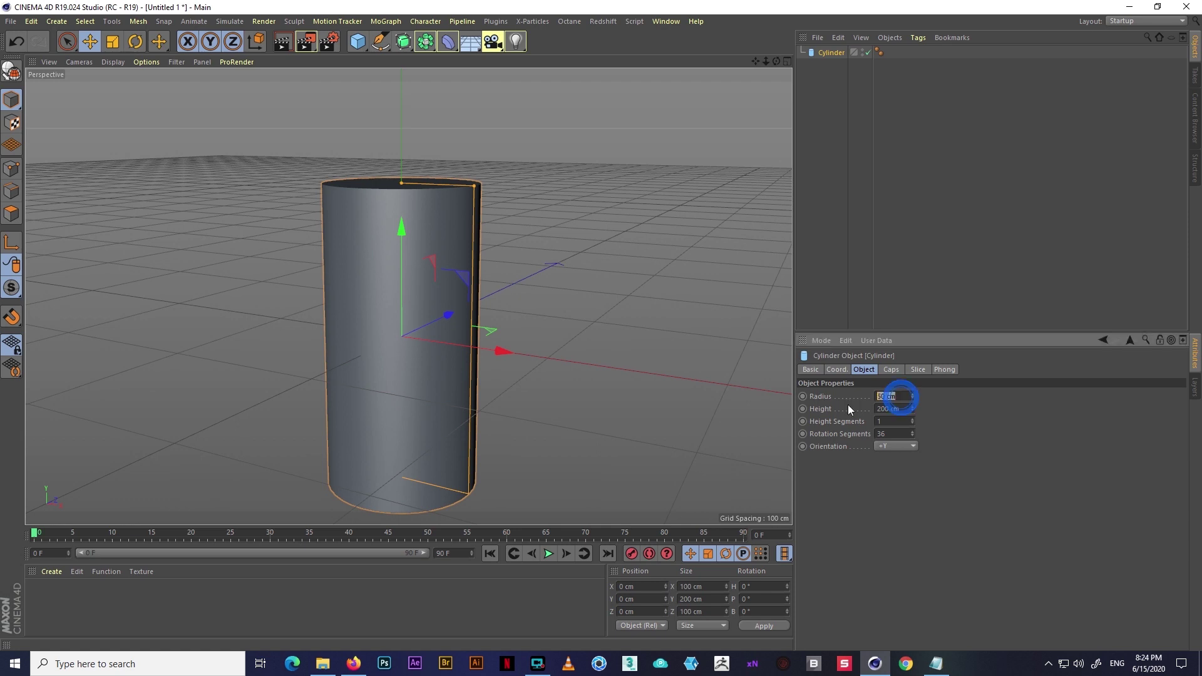
type("3")
key("Return")
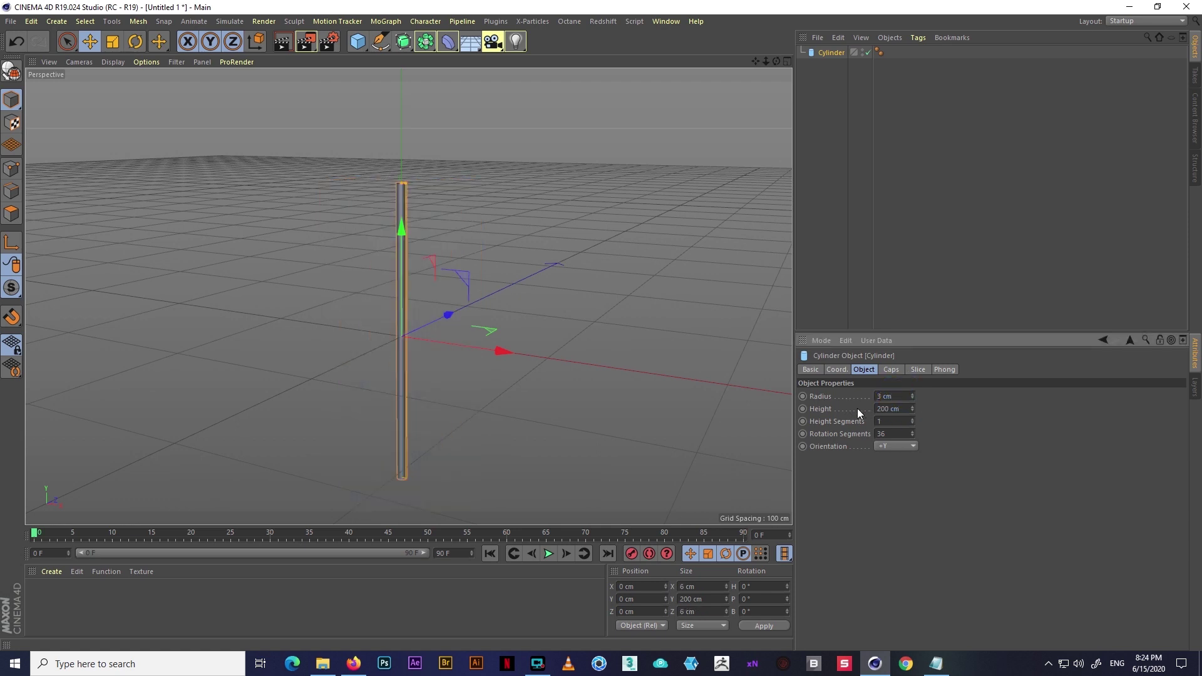
mouse_move(407, 299)
left_mouse_down("alt")
mouse_move(433, 275)
mouse_move(535, 302)
left_mouse_up("alt")
double_click(897, 396)
type("5")
key("Return")
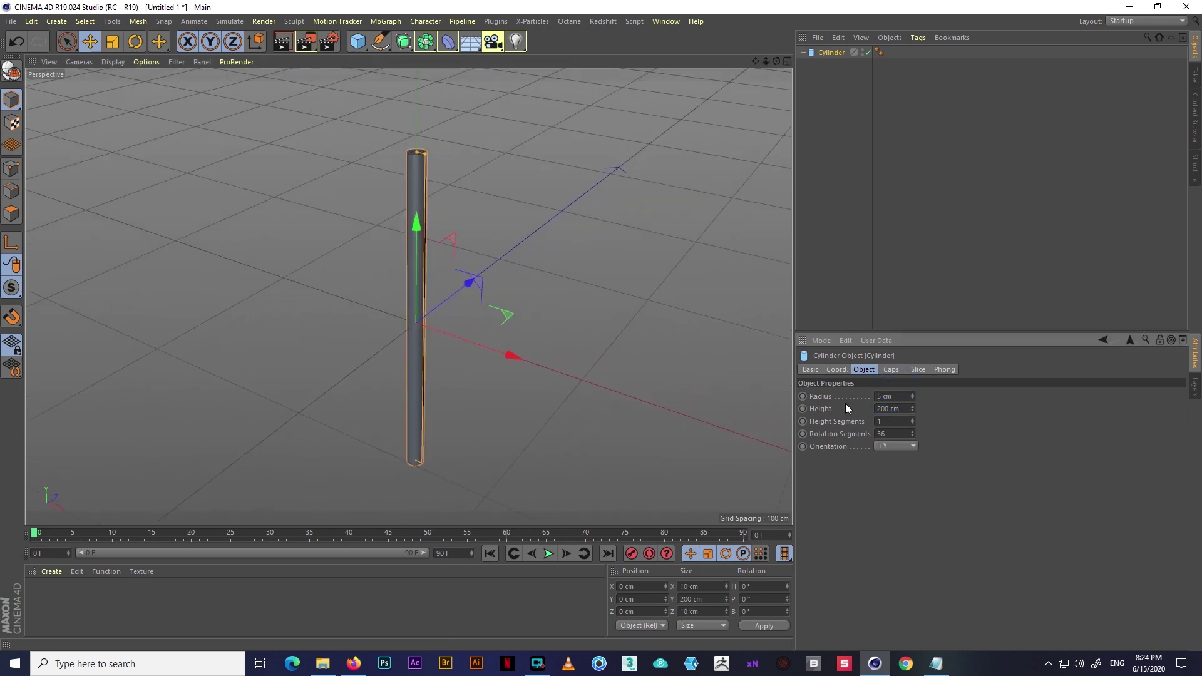
mouse_move(765, 417)
left_mouse_down("alt")
mouse_move(403, 397)
mouse_move(446, 377)
mouse_move(511, 376)
left_mouse_up("alt")
left_click_drag(633, 375, 620, 366, "alt")
double_click(898, 397)
type("3")
- Set the cylinder height to 100 cm with 10 height segments
double_click(899, 409)
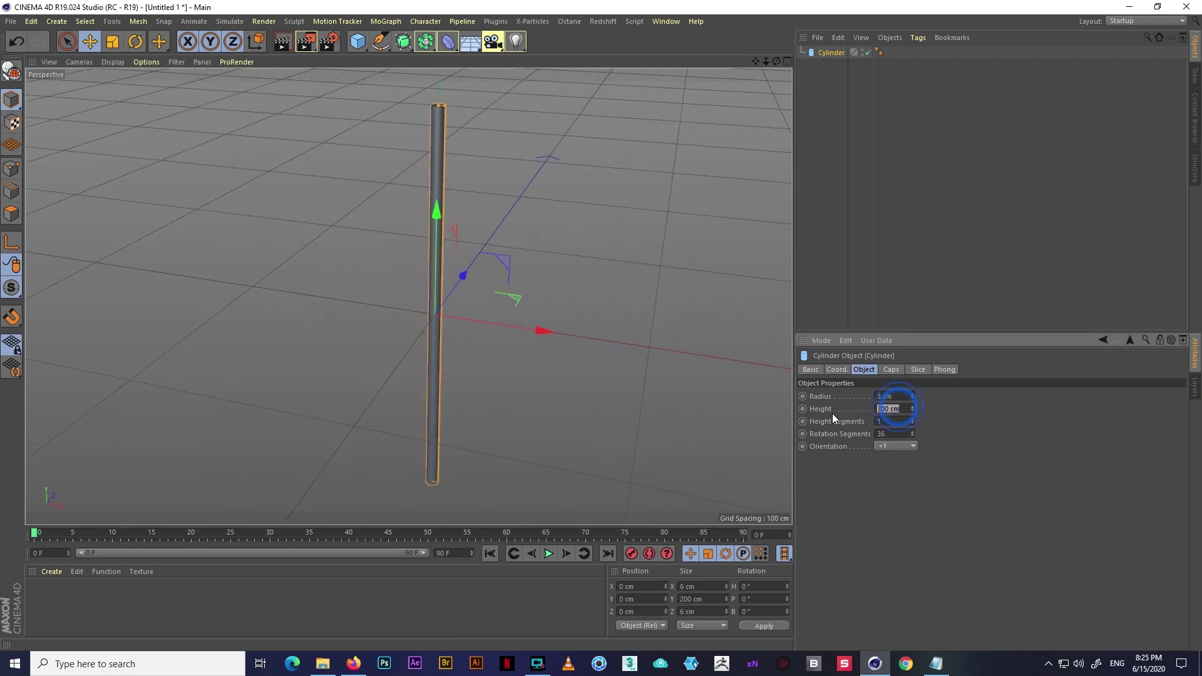
type("100")
key("Return")
key("h")
mouse_move(428, 323)
left_mouse_down("alt")
mouse_move(561, 270)
mouse_move(524, 280)
mouse_move(573, 392)
mouse_move(601, 385)
left_mouse_up("alt")
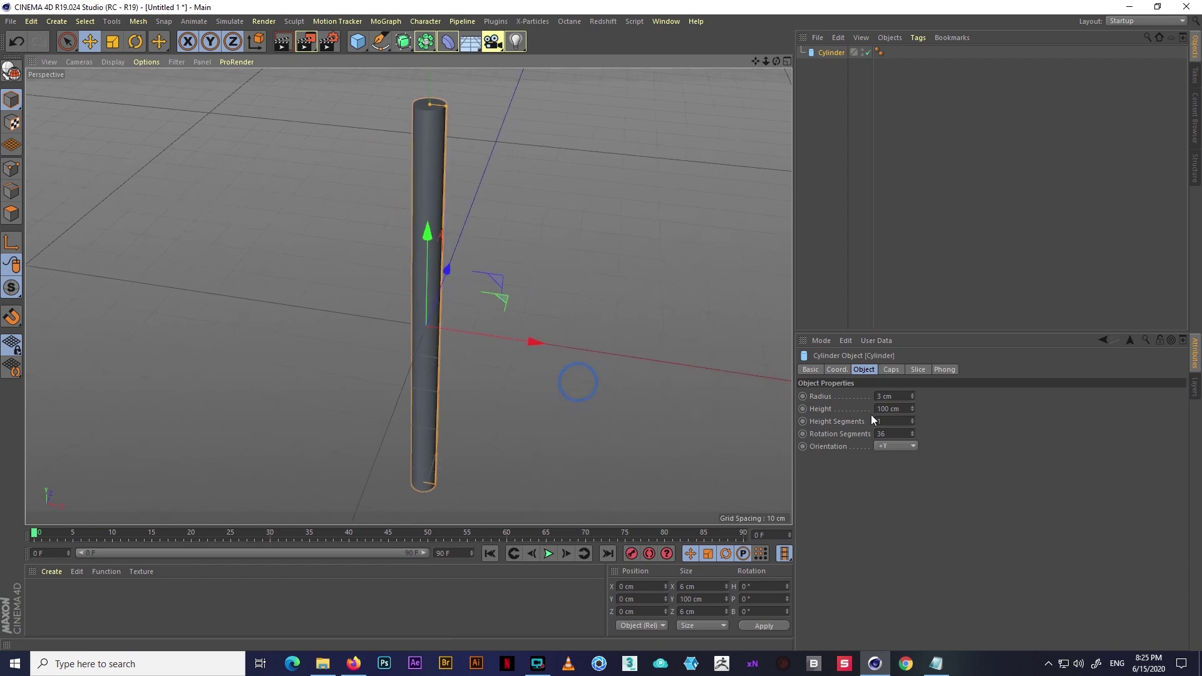
double_click(894, 422)
type("10")
key("Return")
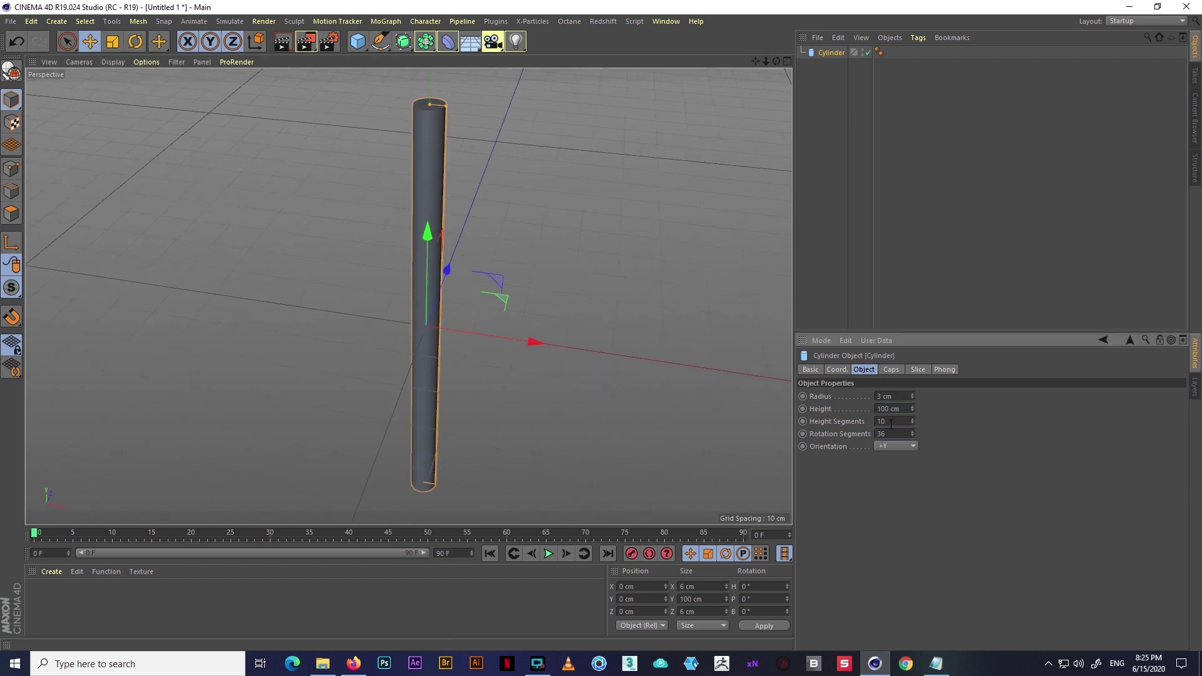
- Switch the viewport to Quick Shading (Lines), keeping 10 height segments
left_click(113, 62)
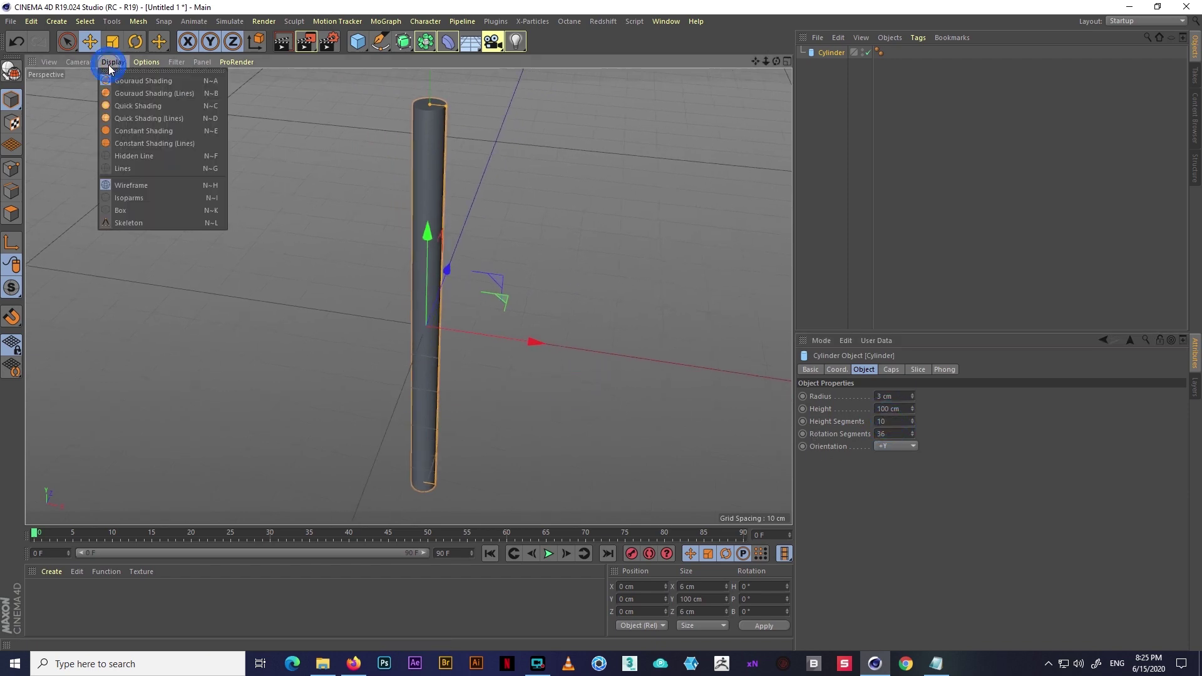
left_click(120, 119)
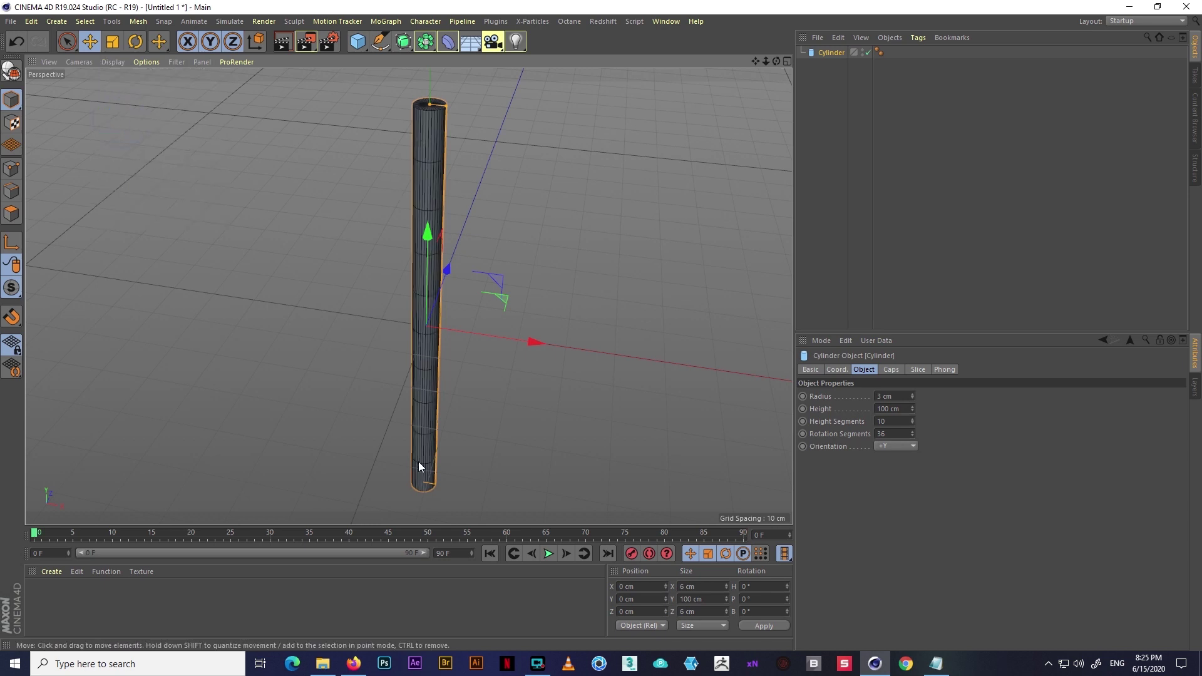
double_click(900, 425)
type("1")
key("Return")
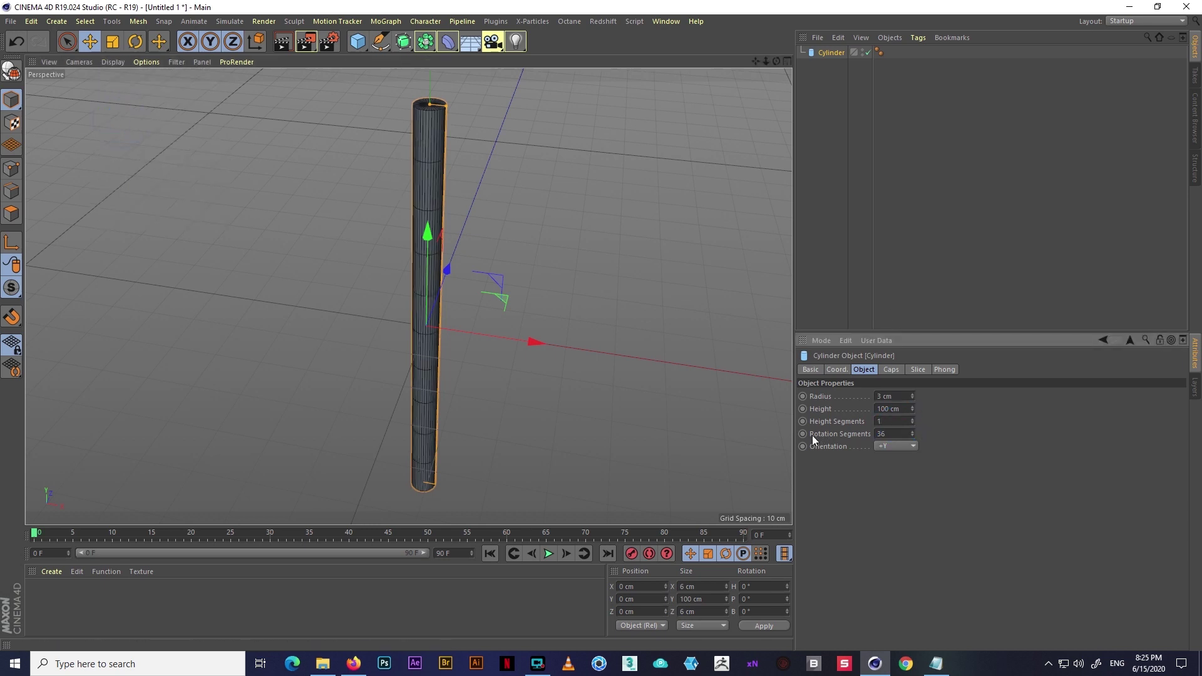
double_click(894, 421)
type("10")
key("Return")
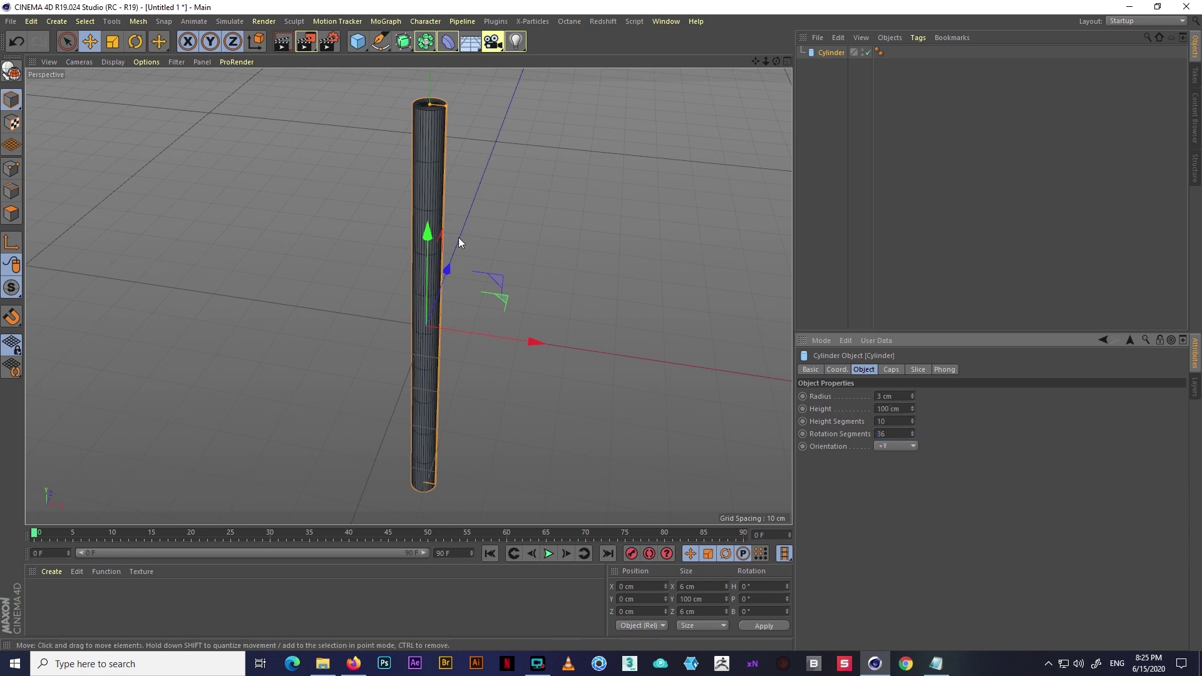
mouse_move(458, 238)
left_mouse_down("alt")
mouse_move(589, 265)
mouse_move(577, 265)
left_mouse_up("alt")
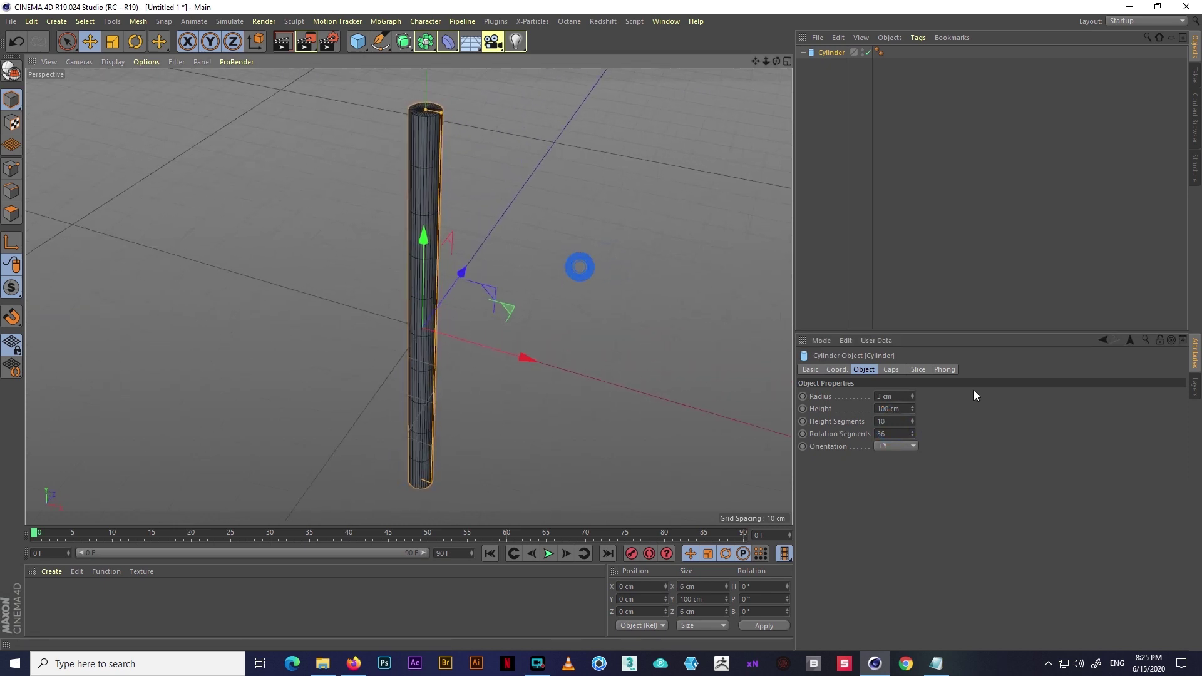
- Enable Fillet on the cylinder caps with 5 segments and 3 cm radius
left_click(892, 370)
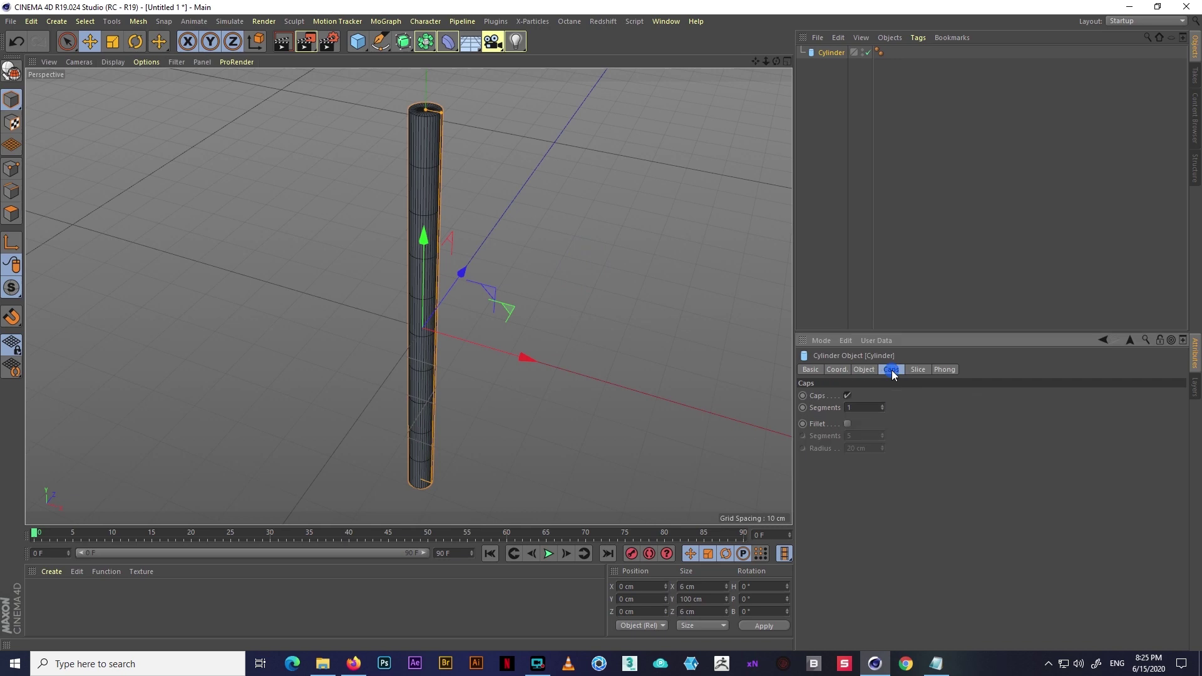
left_click(849, 424)
scroll(426, 133, "up", 3)
scroll(424, 188, "up", 2)
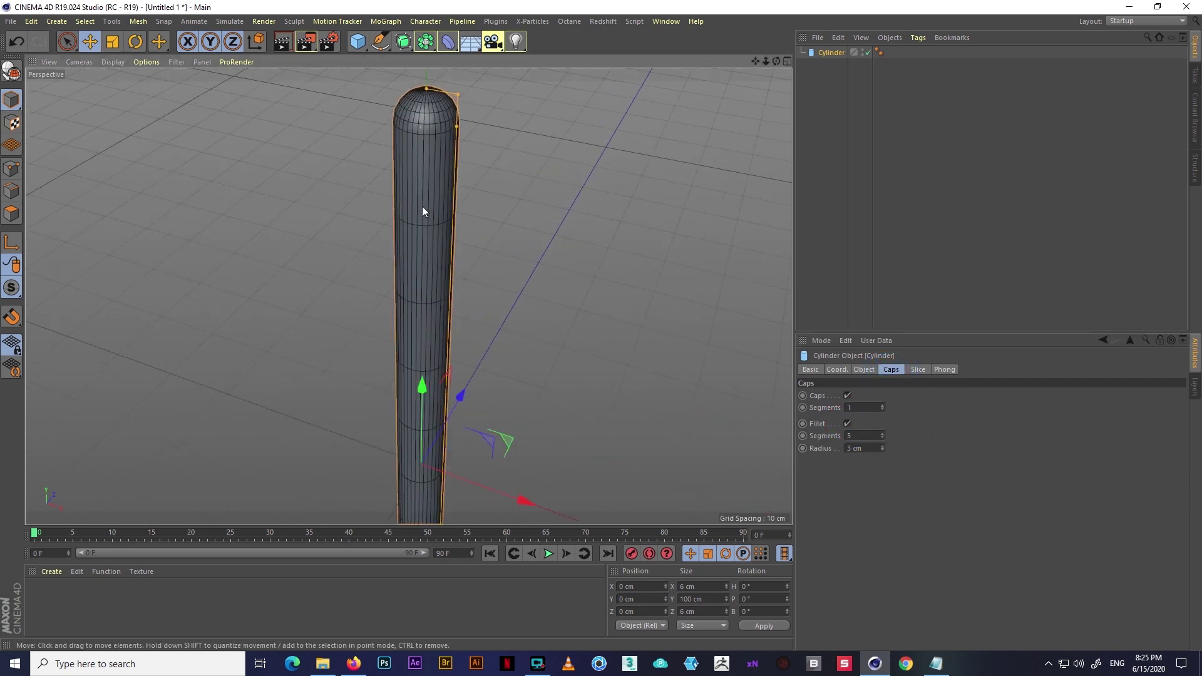
scroll(540, 269, "down", 3)
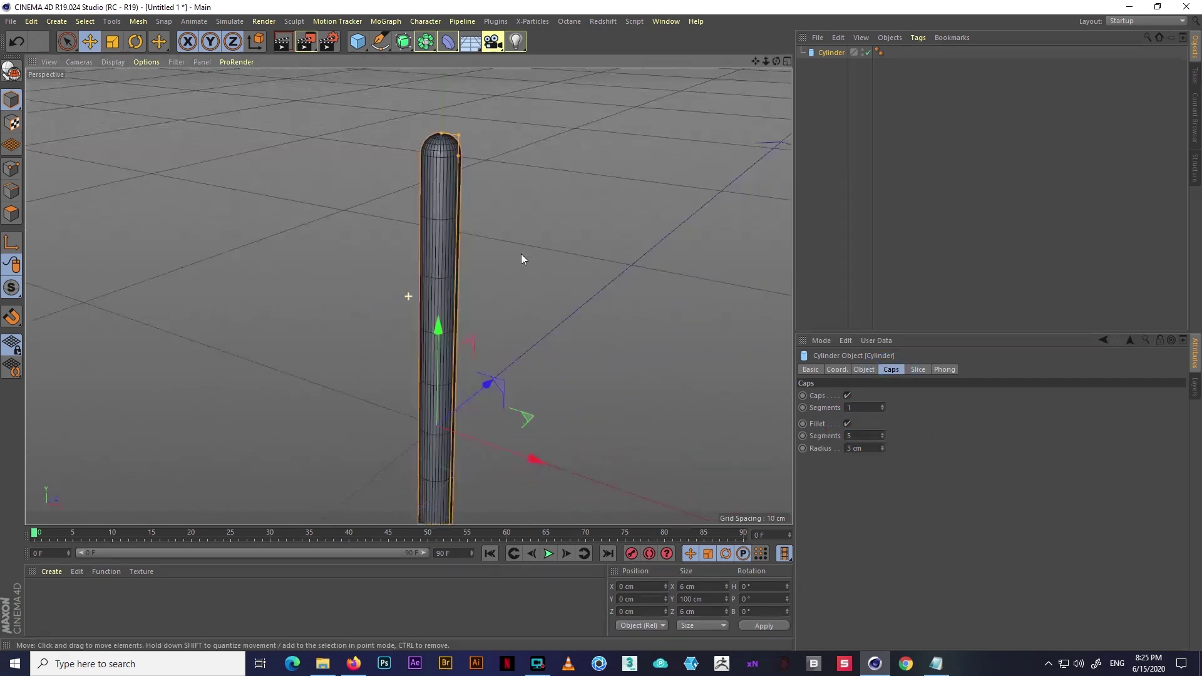
mouse_move(540, 269)
left_mouse_down("alt")
mouse_move(506, 292)
mouse_move(523, 264)
left_mouse_up("alt")
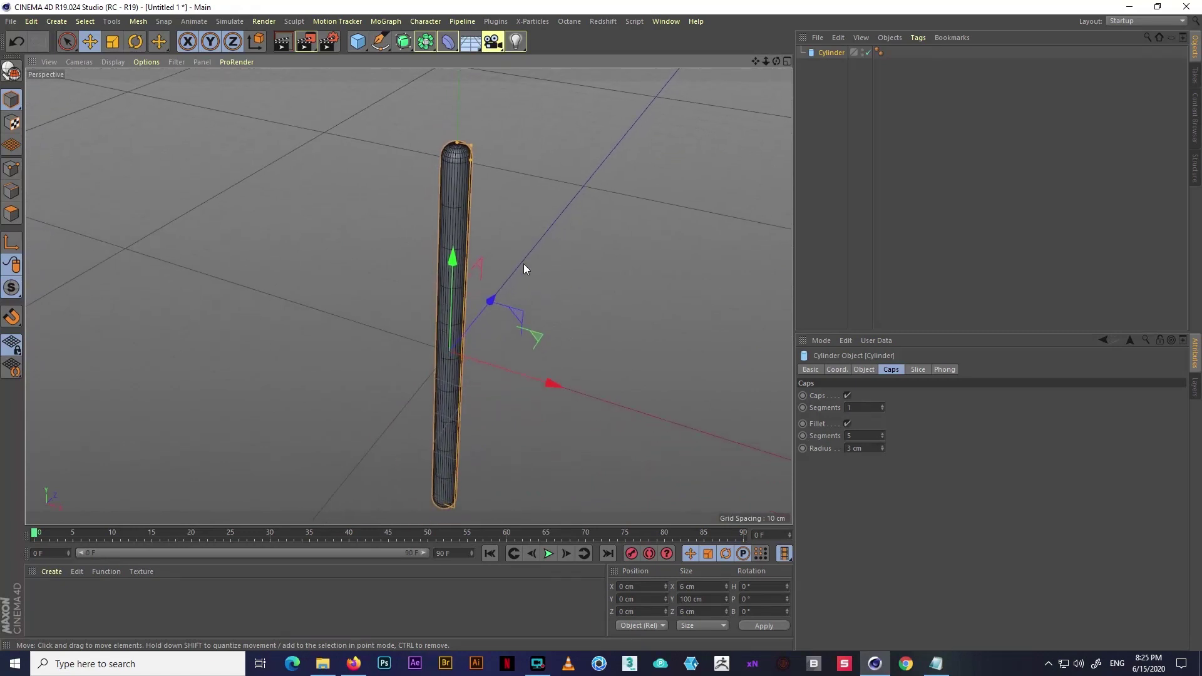
left_click(113, 61)
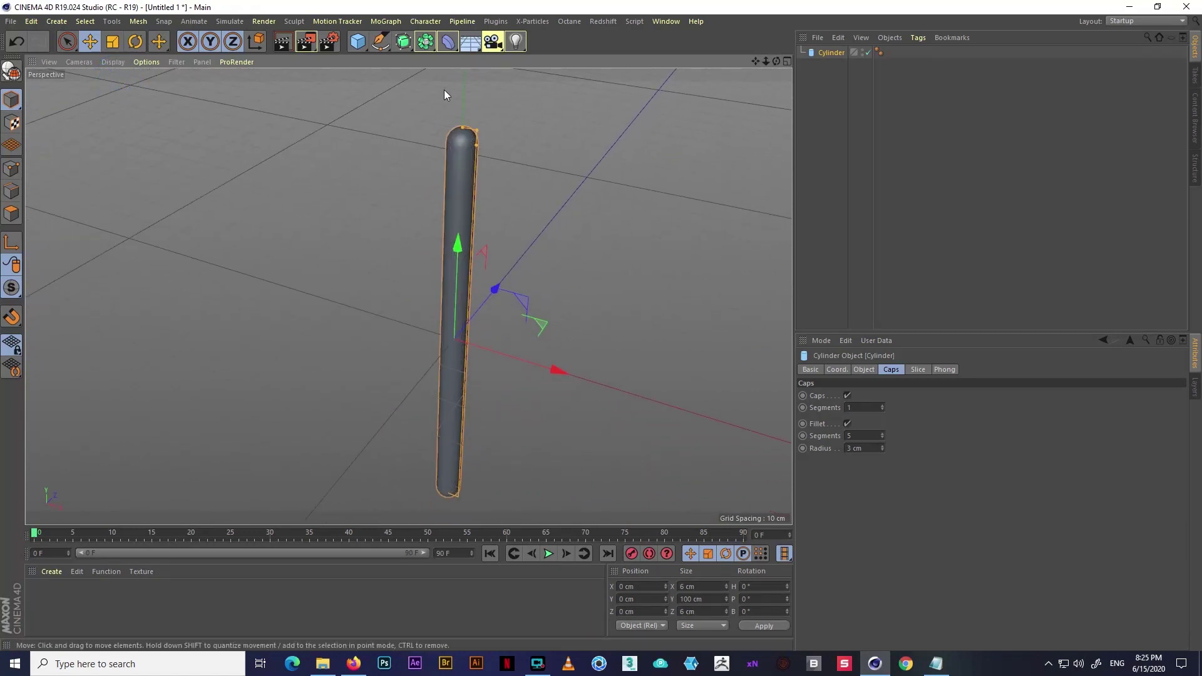
left_click(448, 41)
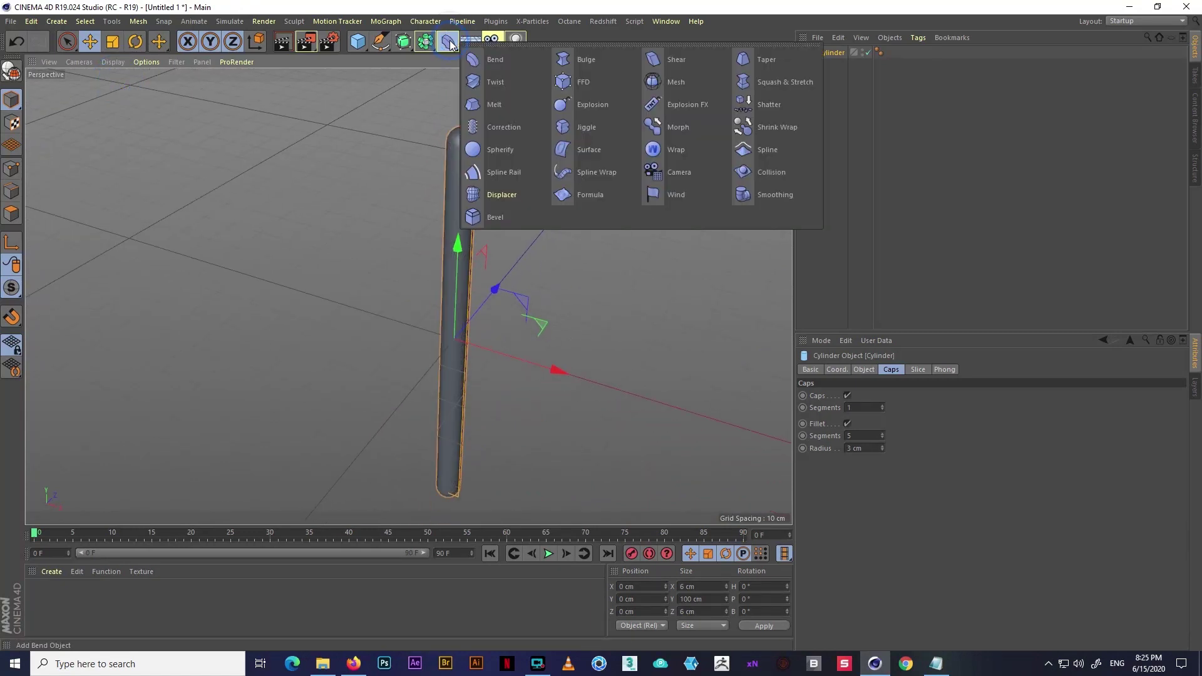
- Add a Bulge deformer under the Cylinder and fit it to the rod
left_click(581, 62)
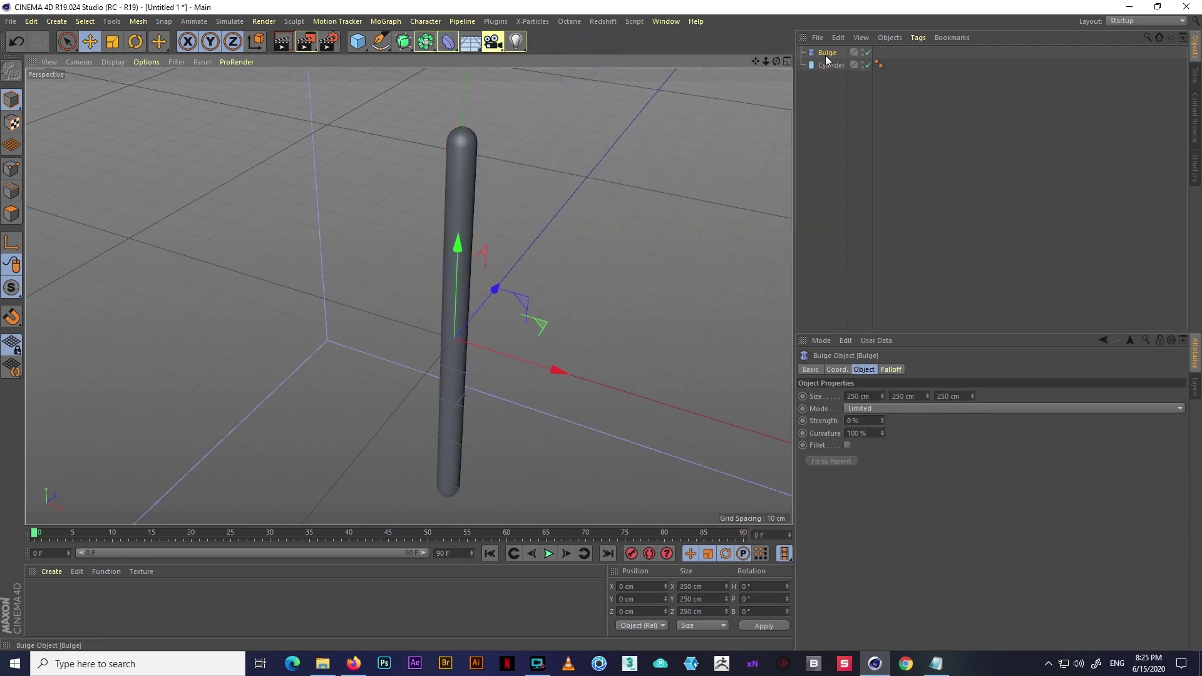
left_click_drag(826, 55, 828, 66)
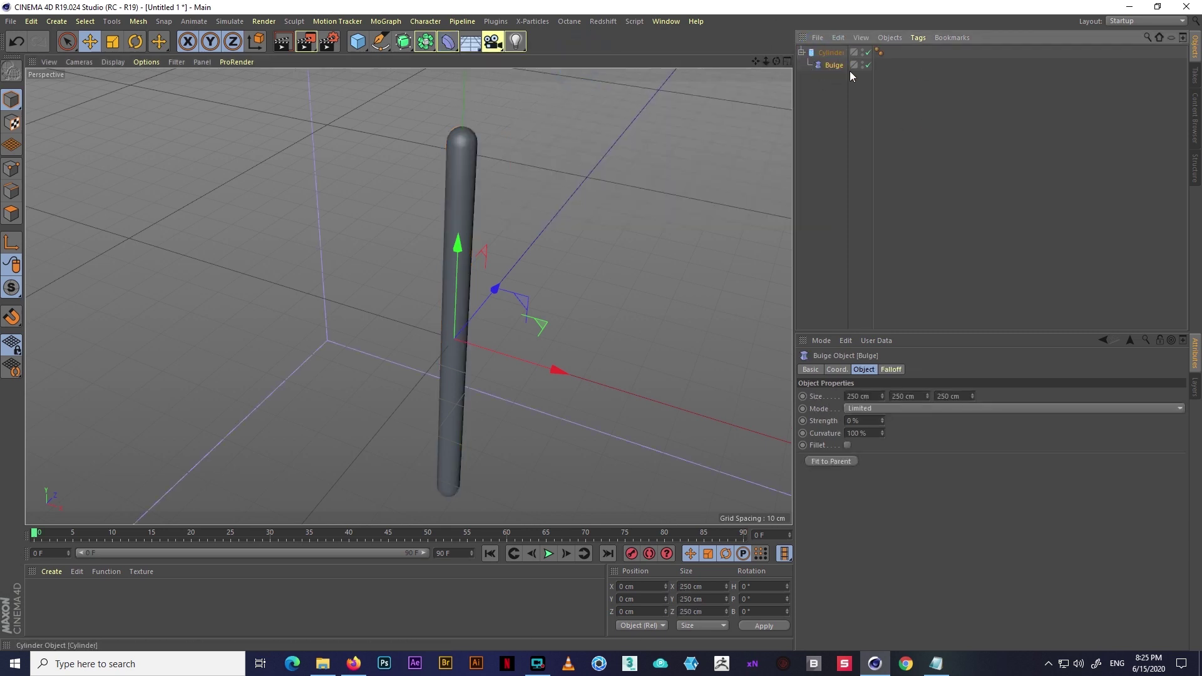
scroll(462, 219, "down", 3)
scroll(462, 214, "down", 5)
scroll(463, 213, "down", 3)
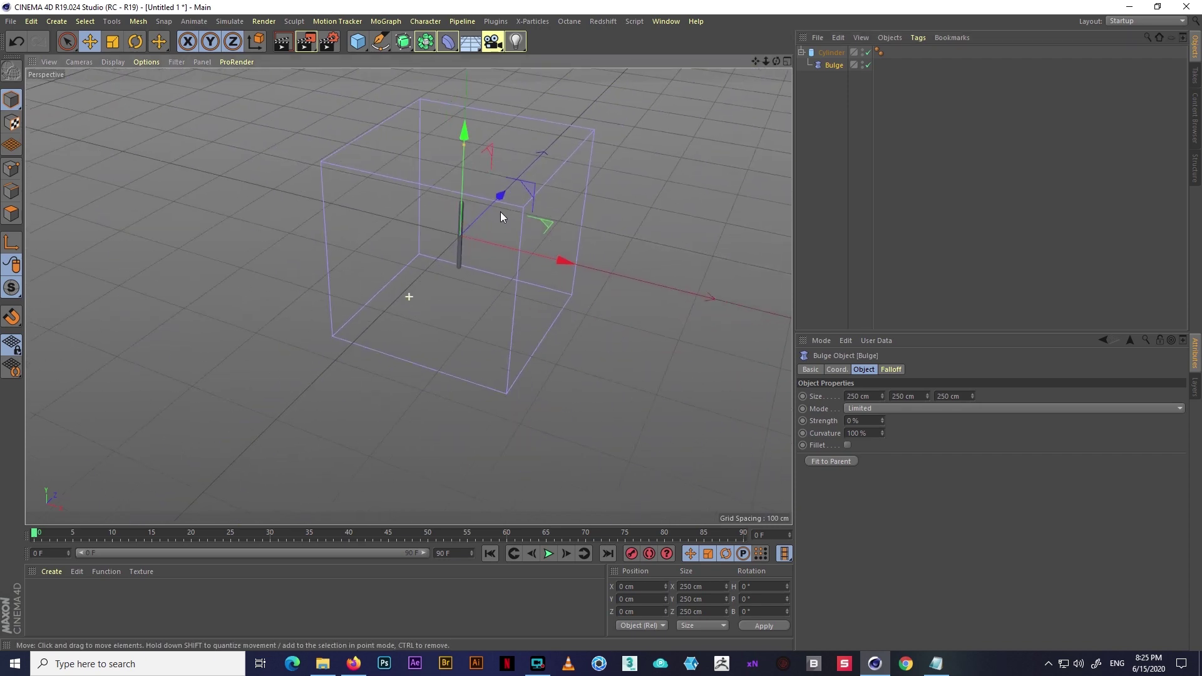
mouse_move(501, 217)
left_mouse_down("alt")
mouse_move(520, 253)
mouse_move(448, 227)
left_mouse_up("alt")
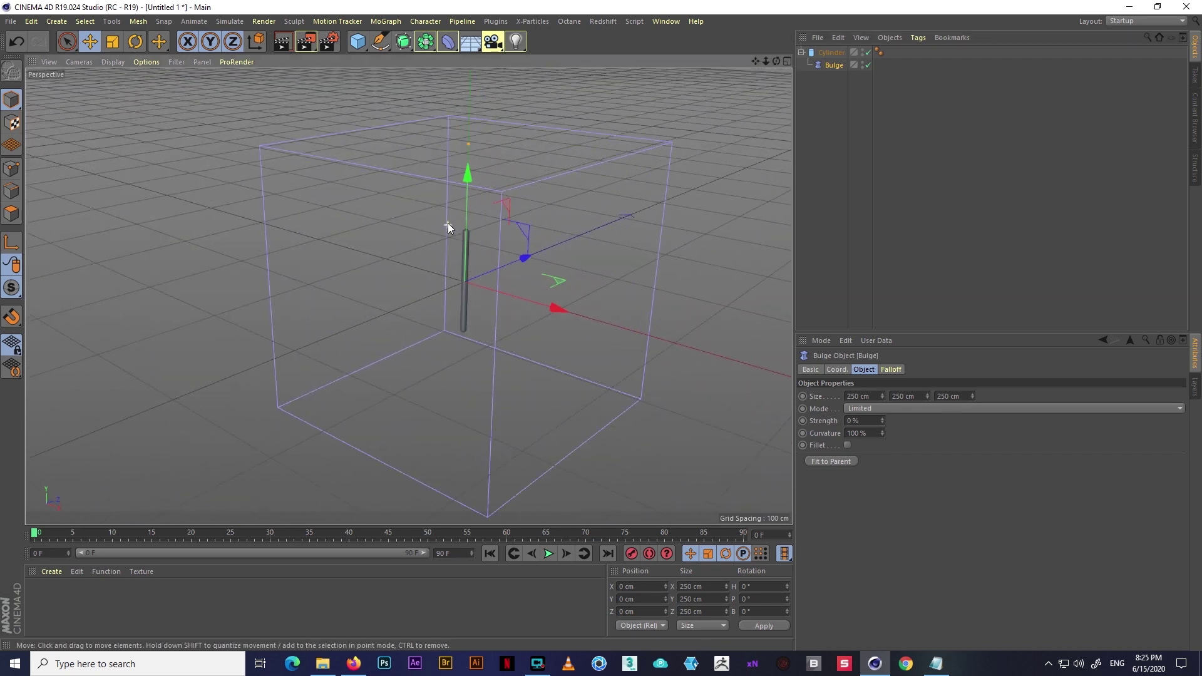
right_click_drag(448, 225, 566, 263, "alt")
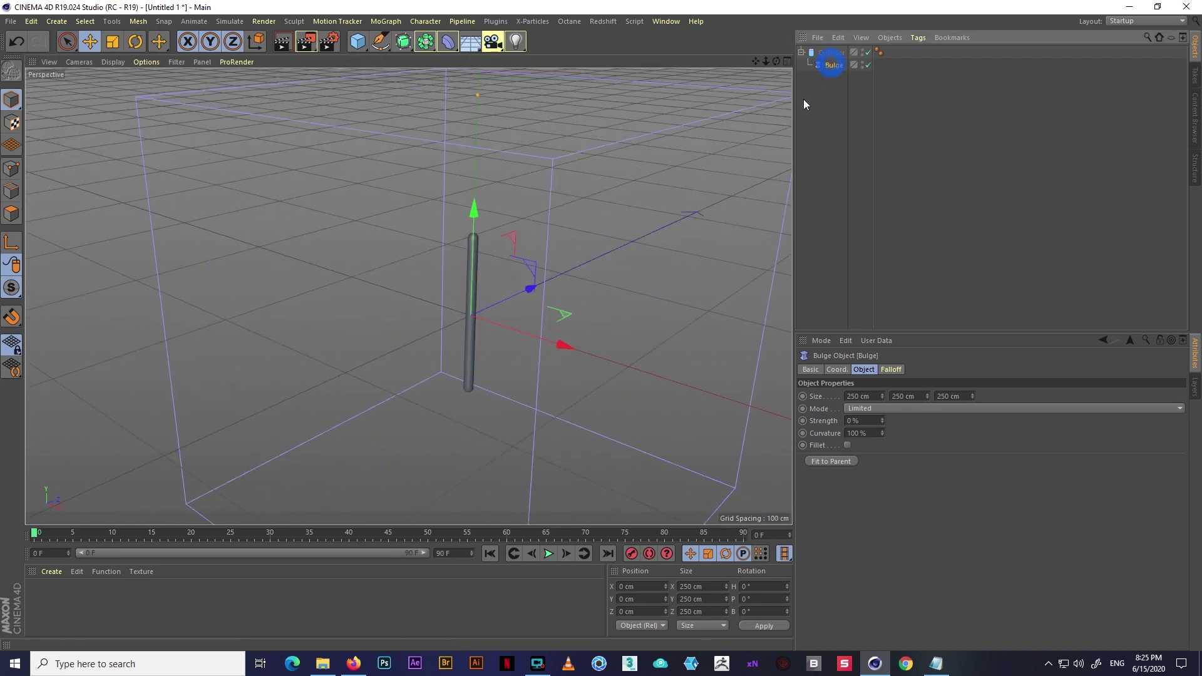
left_click(843, 460)
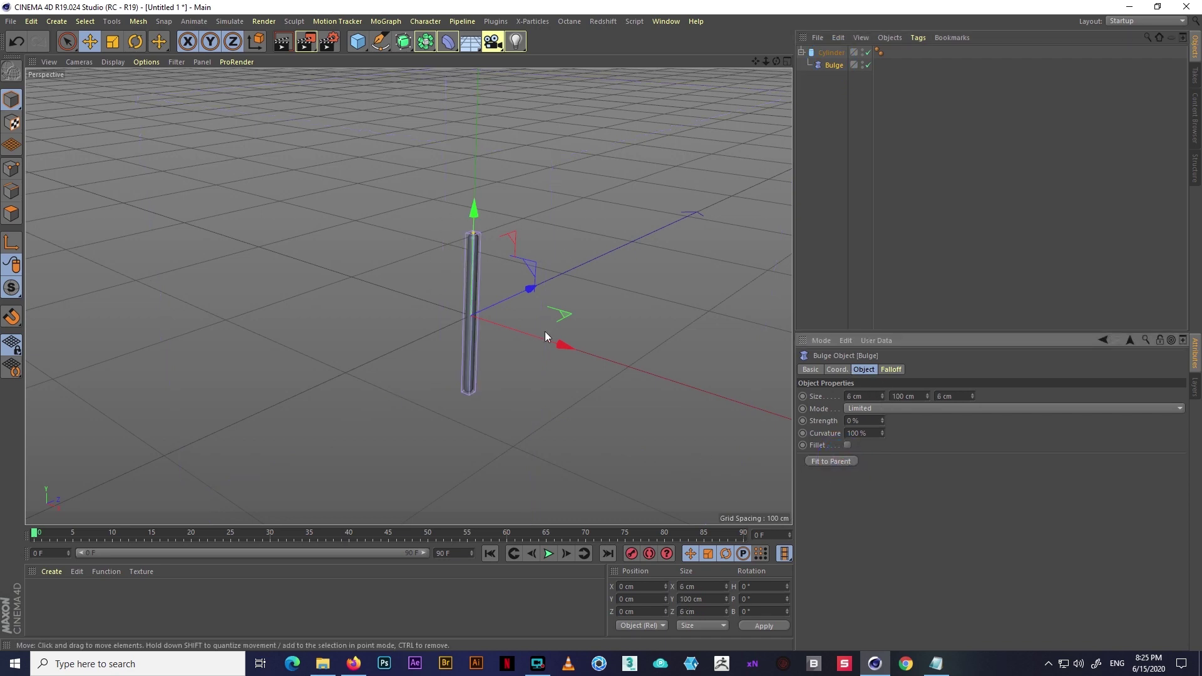
- Set the Bulge Strength to -80% so the rod pinches at its middle
scroll(467, 304, "up", 2)
scroll(463, 267, "up", 2)
scroll(464, 266, "up", 1)
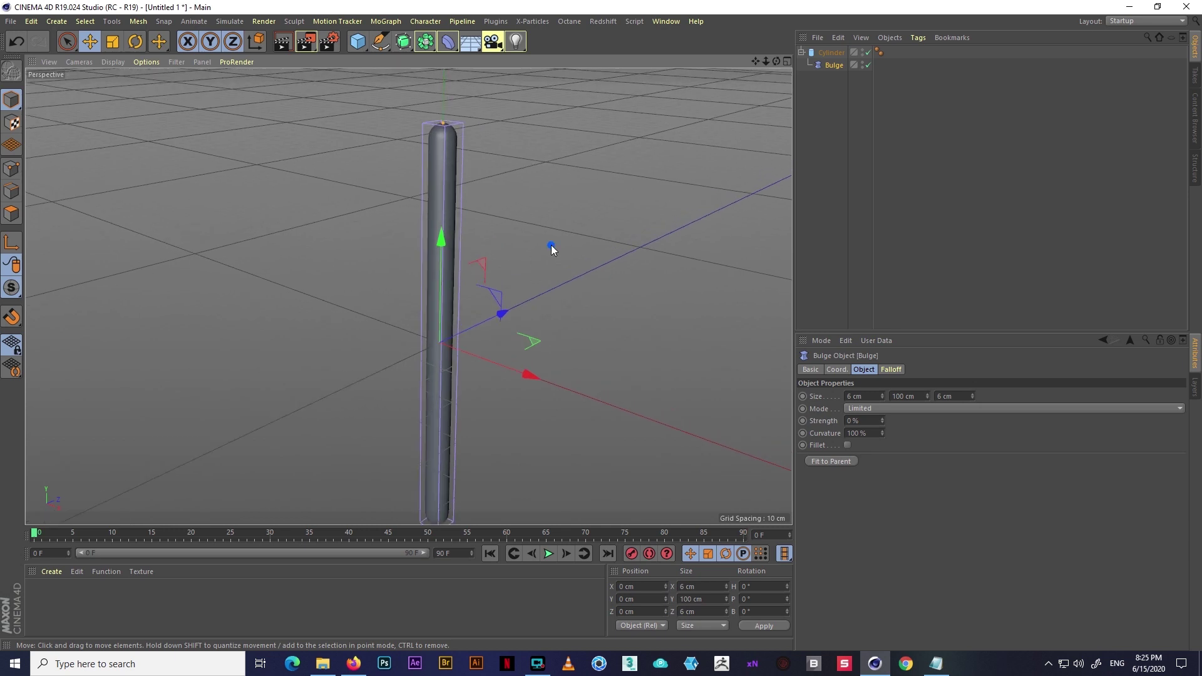
mouse_move(552, 250)
left_mouse_down("alt")
mouse_move(569, 356)
mouse_move(636, 366)
left_mouse_up("alt")
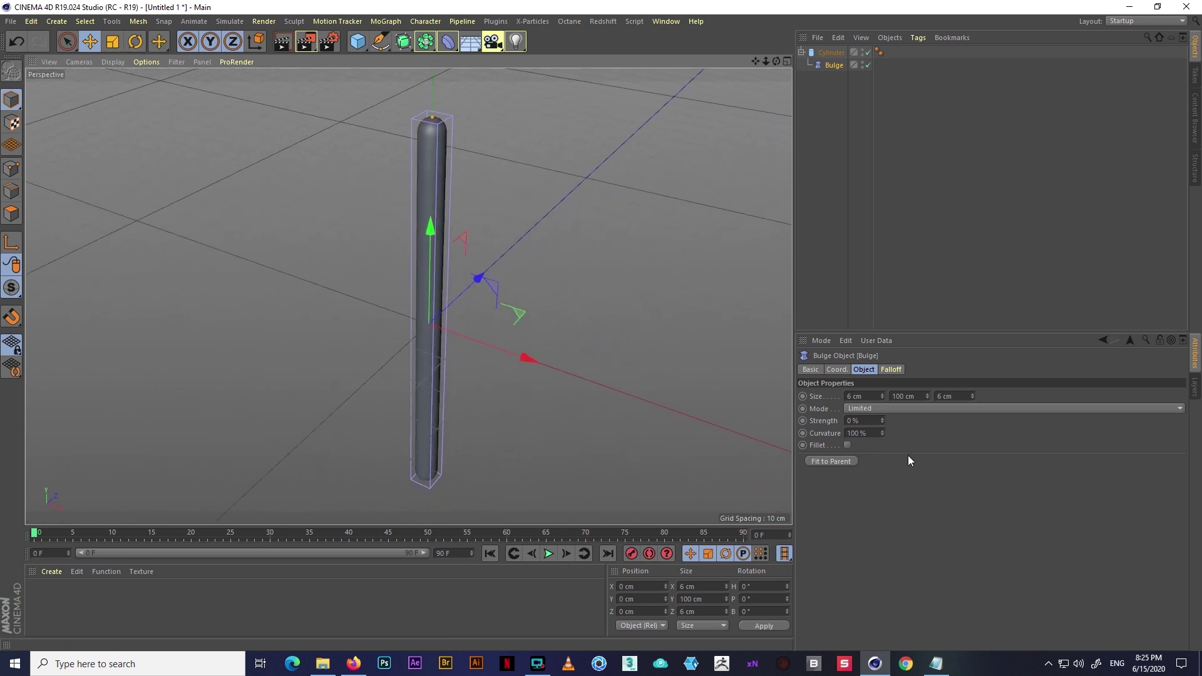
mouse_move(883, 420)
left_mouse_down()
mouse_move(883, 376)
mouse_move(883, 445)
left_mouse_up()
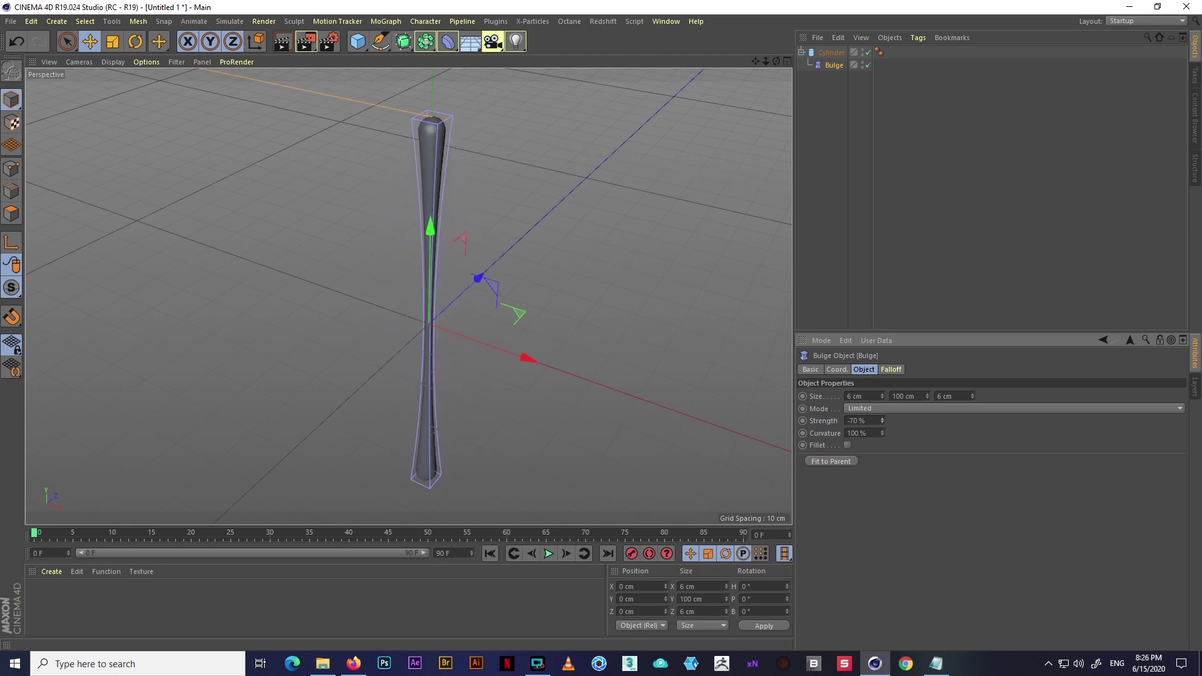
double_click(864, 420)
type("-80")
key("Return")
mouse_move(548, 370)
left_mouse_down("alt")
mouse_move(602, 344)
mouse_move(539, 365)
left_mouse_up("alt")
mouse_move(580, 302)
left_mouse_down("alt")
mouse_move(591, 338)
mouse_move(636, 328)
mouse_move(623, 321)
left_mouse_up("alt")
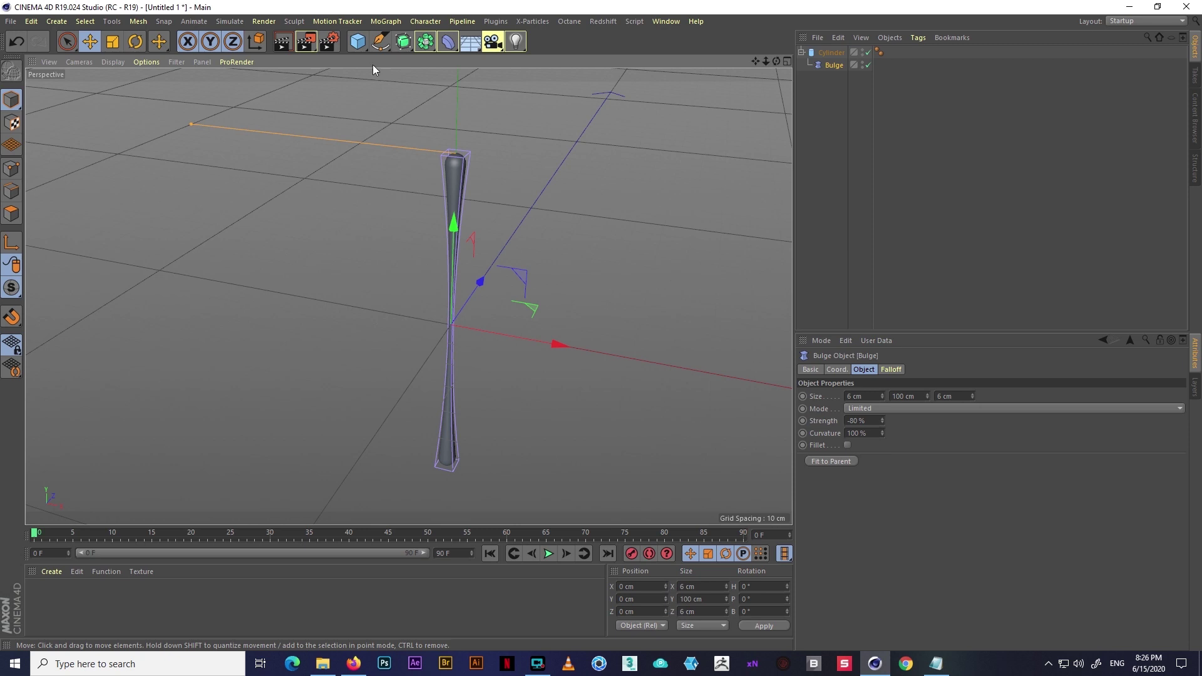
left_click(357, 41)
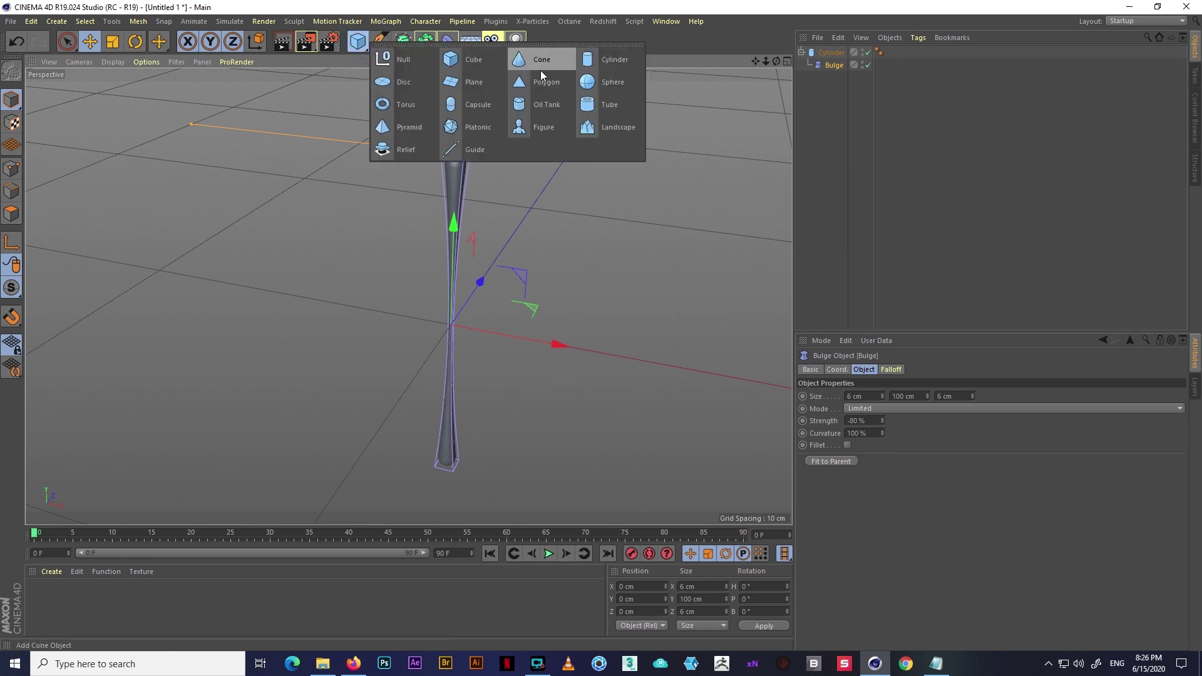
- Add a 100 cm Icosa Platonic and move it along X
left_click(472, 126)
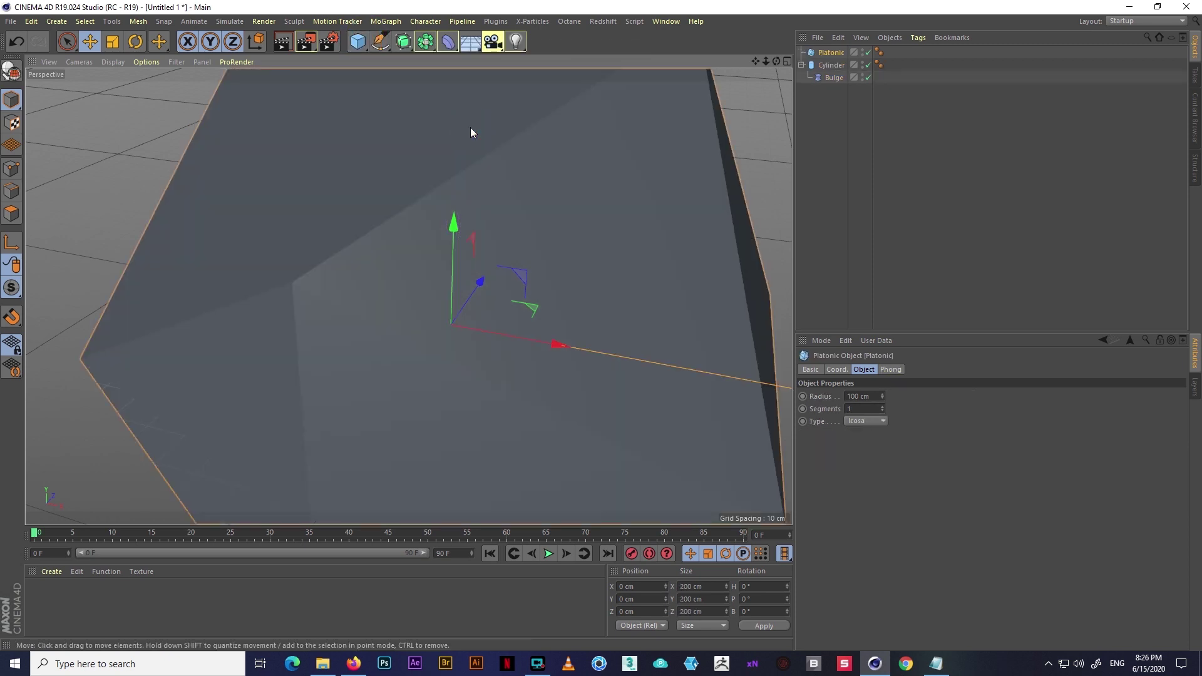
scroll(440, 213, "down", 3)
scroll(432, 231, "down", 3)
left_click_drag(430, 240, 394, 254, "alt")
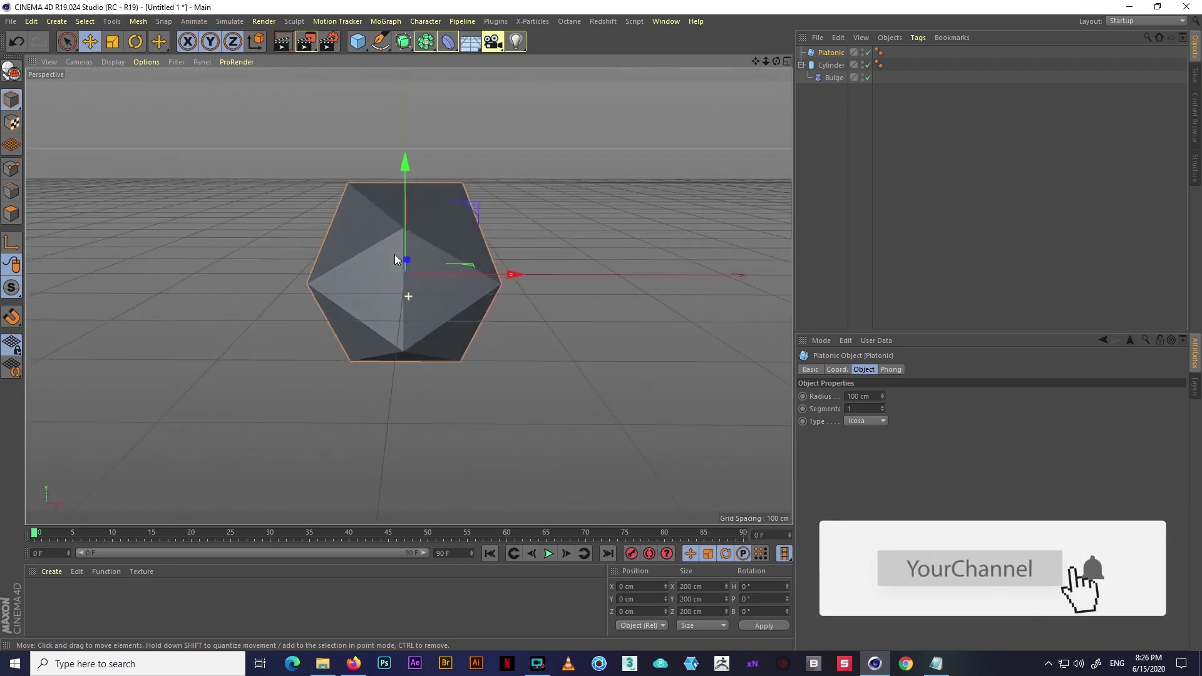
mouse_move(503, 275)
left_mouse_down()
mouse_move(660, 253)
mouse_move(427, 271)
mouse_move(453, 298)
mouse_move(295, 249)
left_mouse_up()
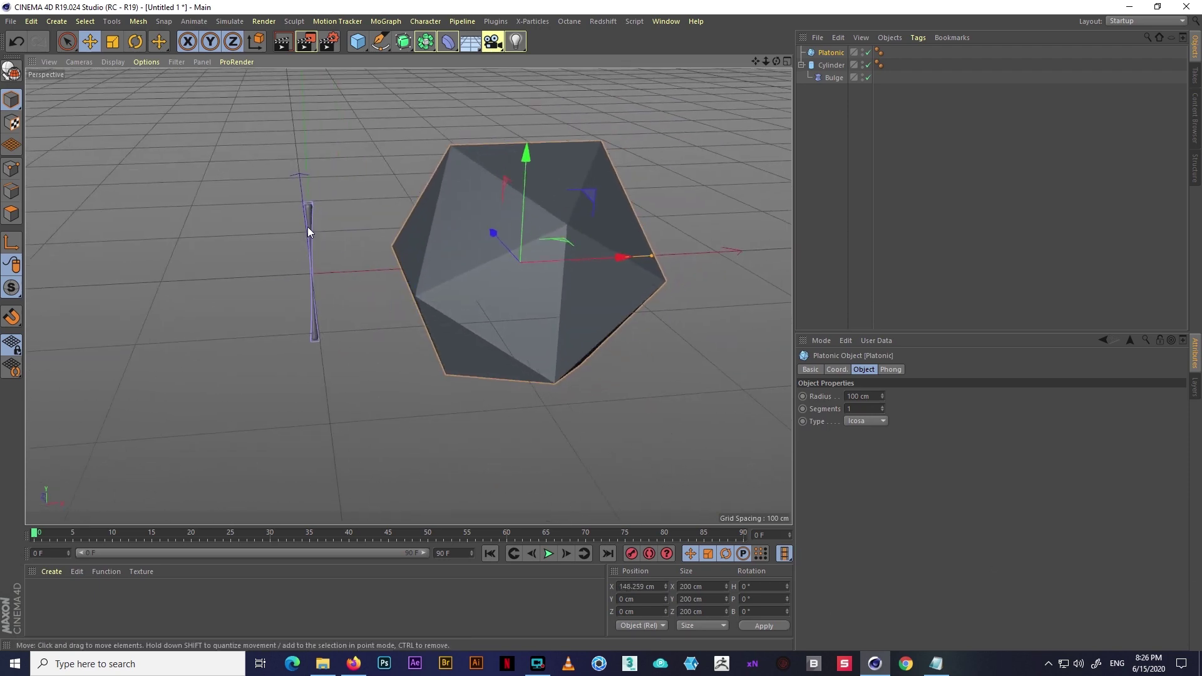
- Shift the cylinder left and bring the icosahedron back near the origin
left_click(308, 230)
mouse_move(415, 269)
left_mouse_down()
mouse_move(319, 280)
mouse_move(333, 283)
left_mouse_up()
left_click(481, 254)
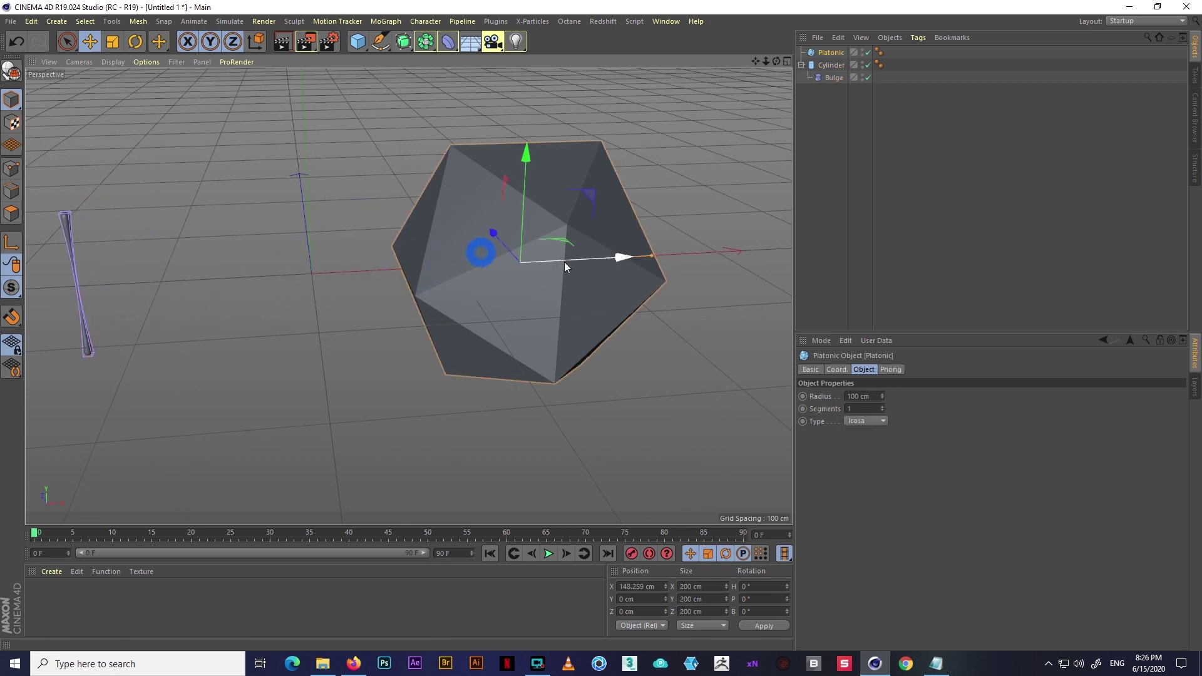
left_click_drag(618, 257, 416, 275)
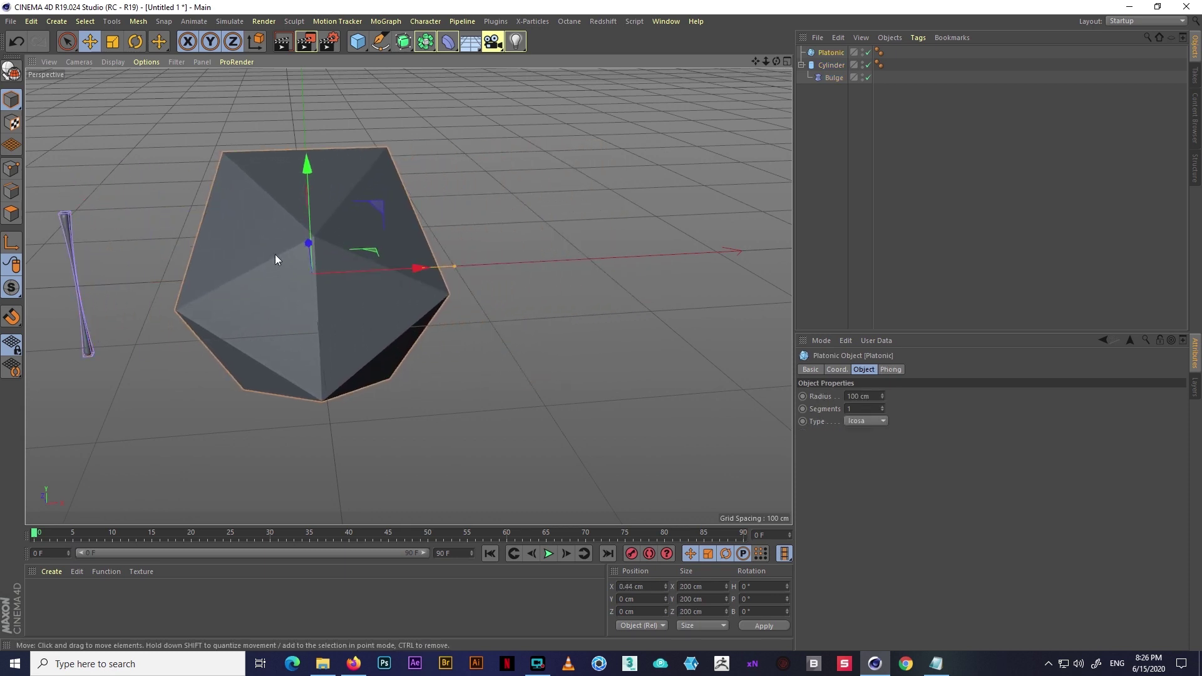
middle_click_drag(275, 254, 251, 259, "alt")
left_click(195, 231)
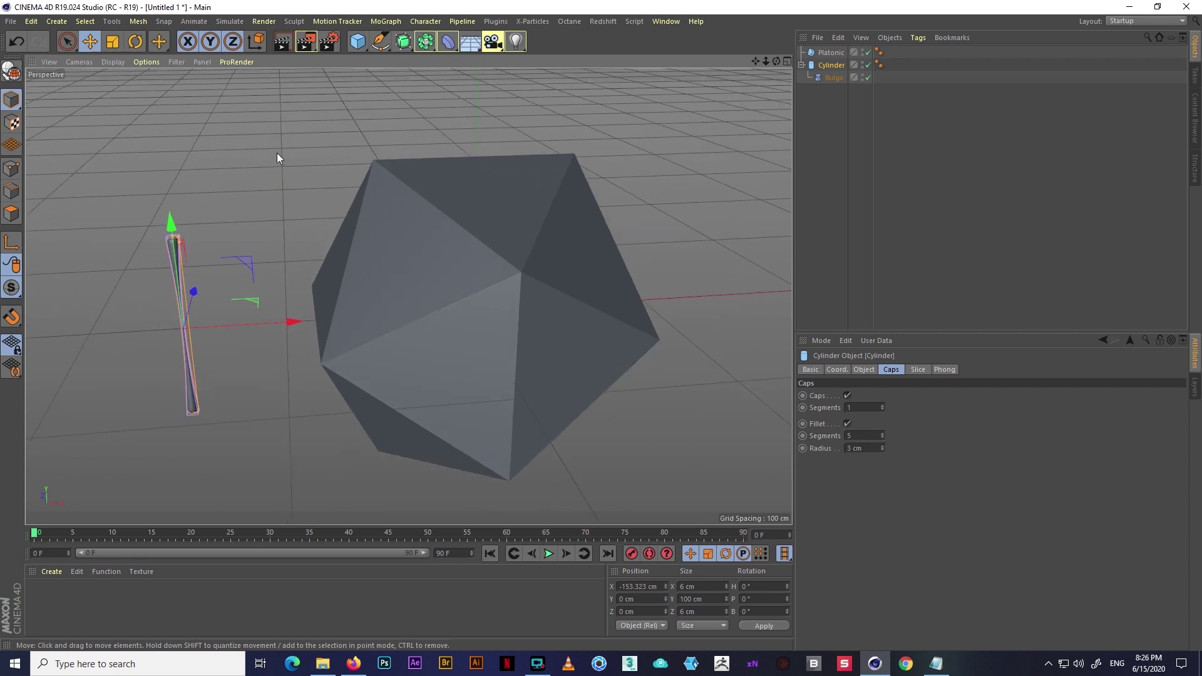
scroll(374, 78, "up", 2)
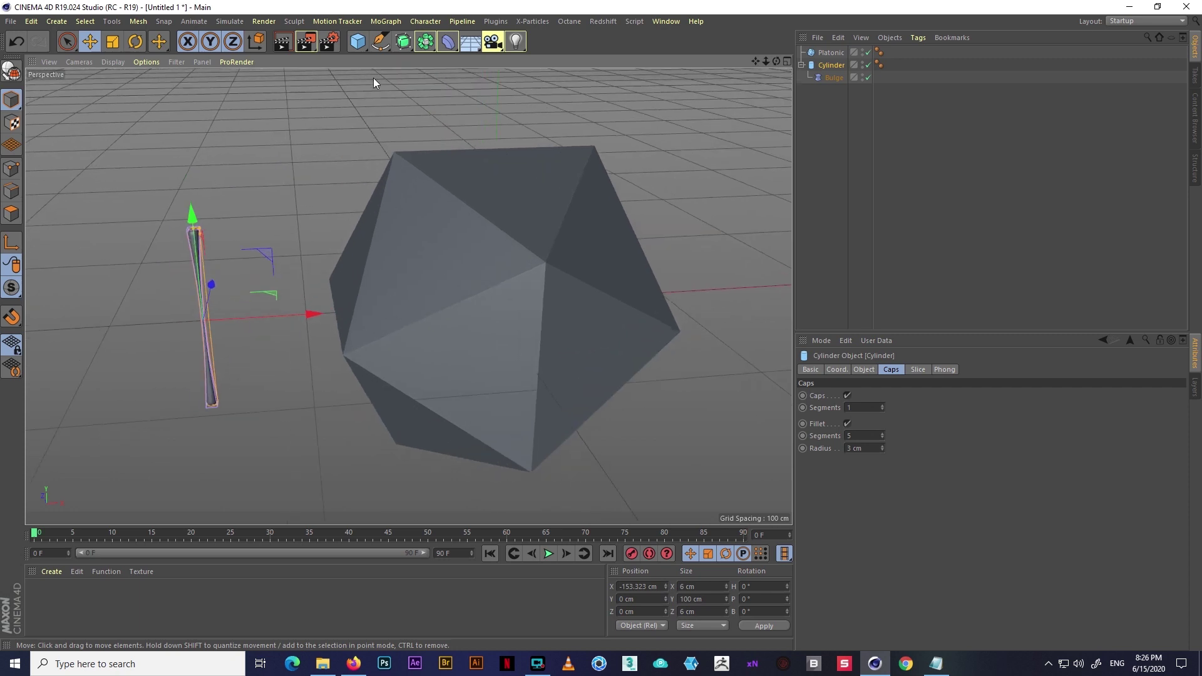
left_click(386, 21)
- Add a Cloner and nest the pinched cylinder with its Bulge inside it
left_click(394, 158)
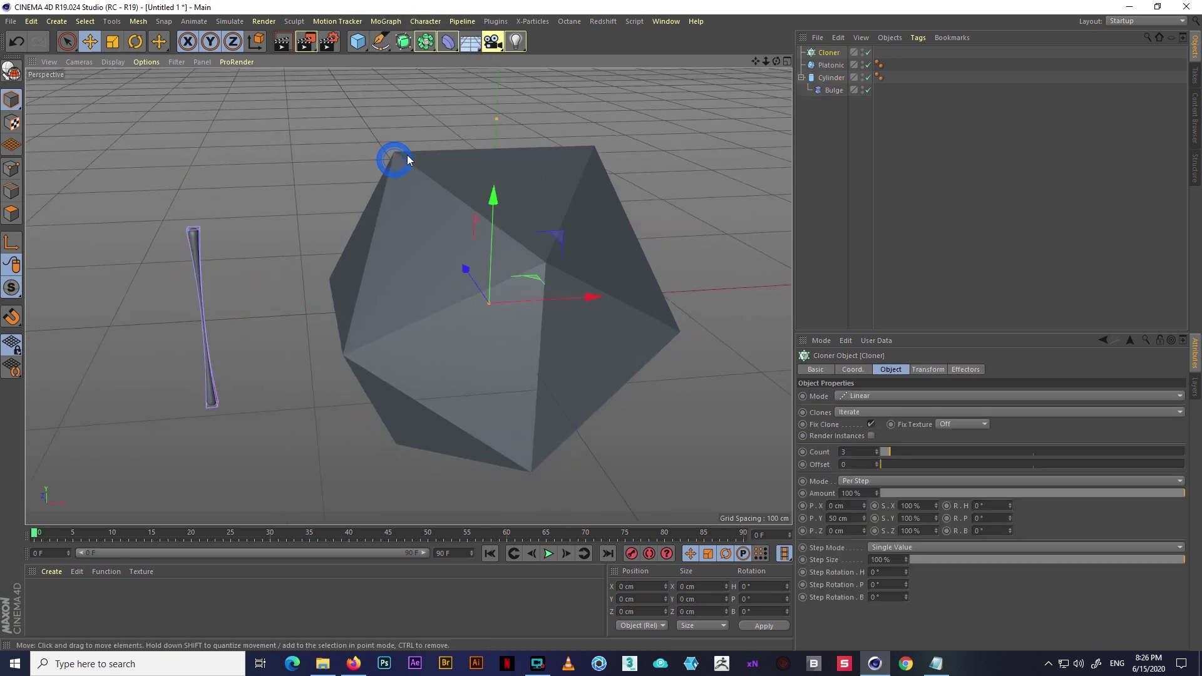
left_click(831, 78)
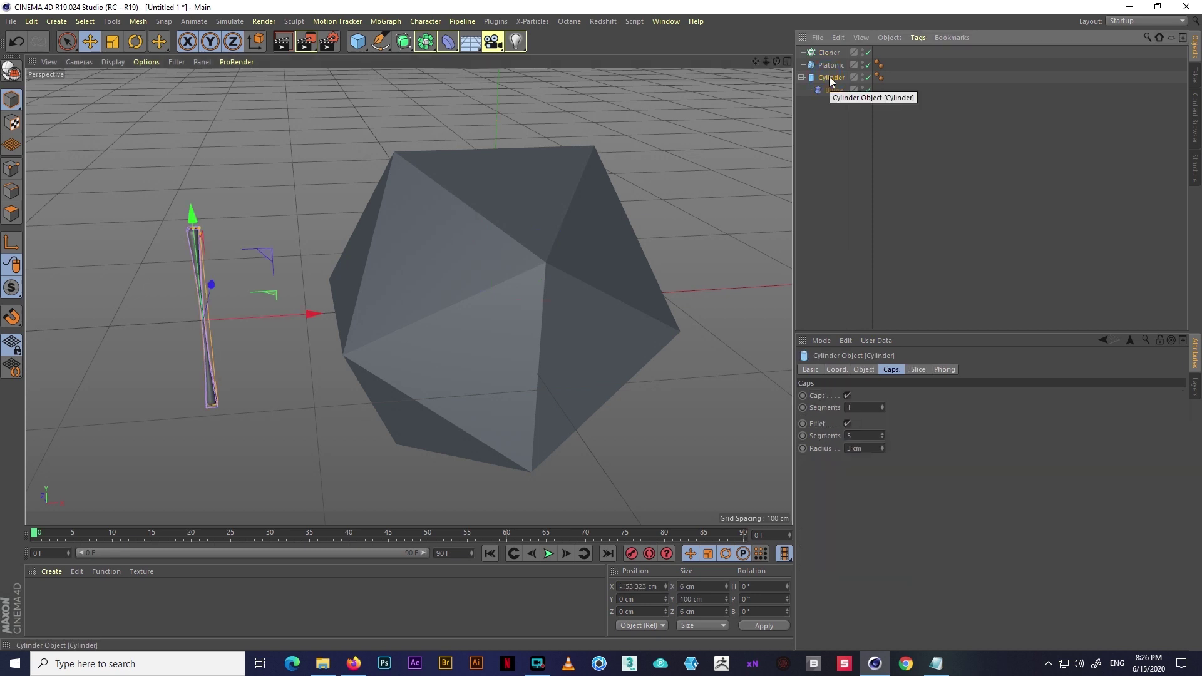
left_click_drag(830, 80, 821, 51)
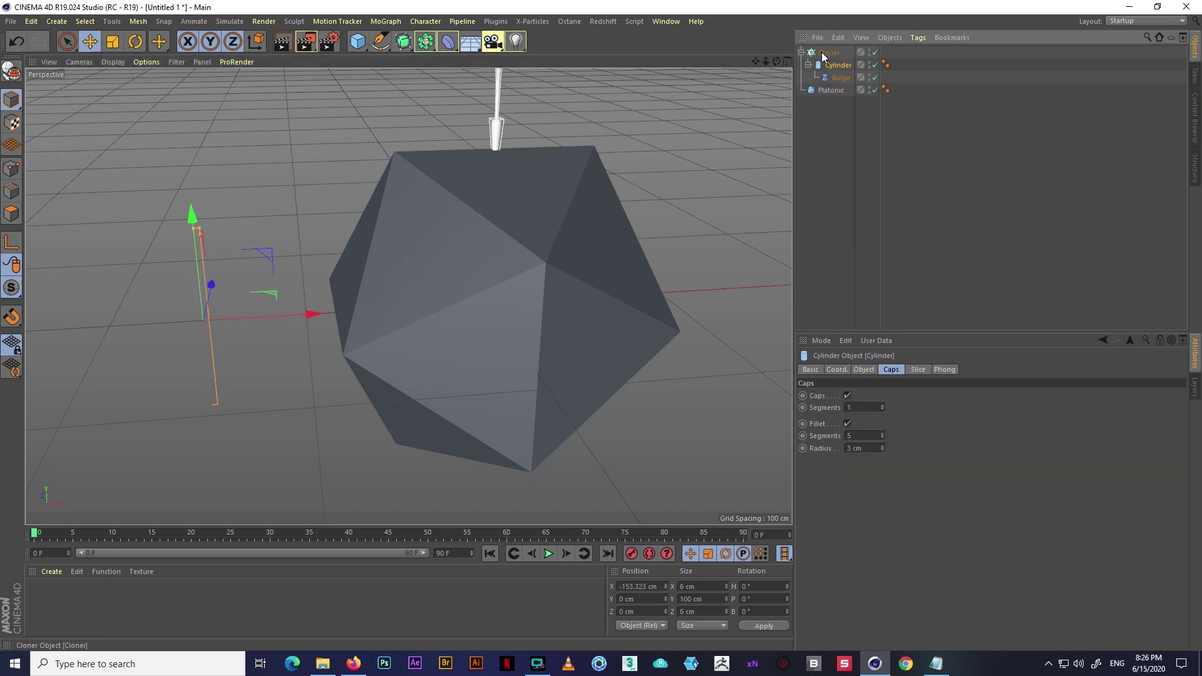
left_click_drag(302, 147, 624, 155, "alt")
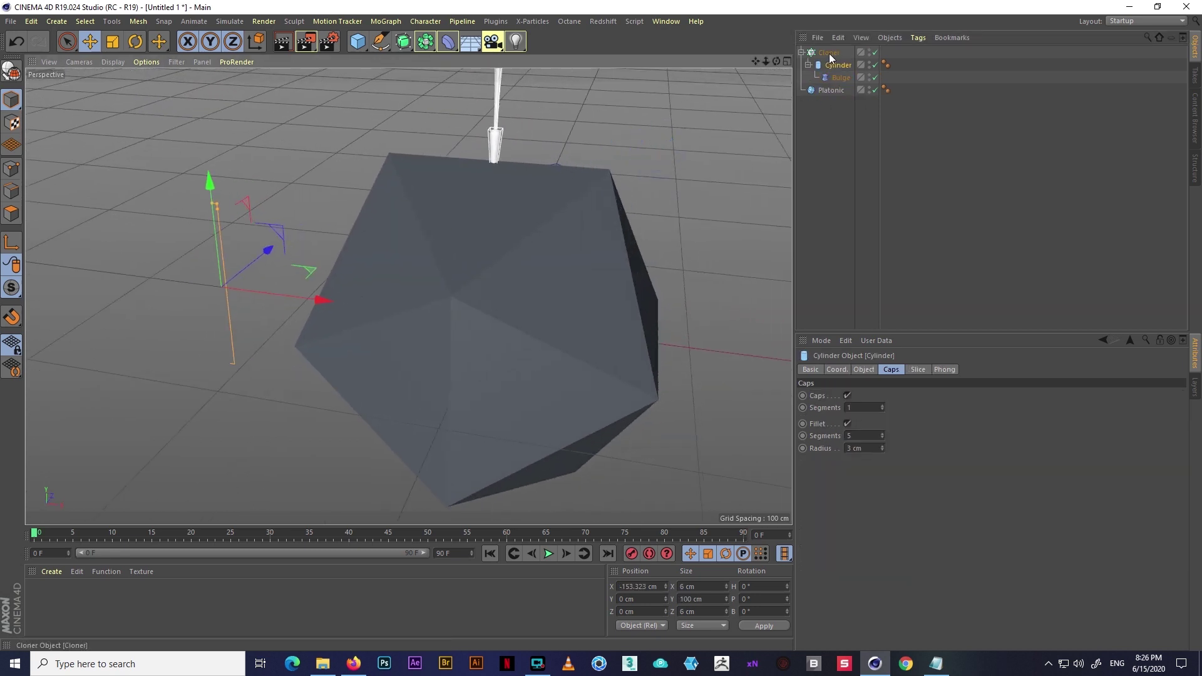
left_click(829, 53)
mouse_move(500, 199)
left_mouse_down("alt")
mouse_move(657, 193)
mouse_move(617, 223)
mouse_move(674, 276)
left_mouse_up("alt")
- Set the Cloner Mode to Object with the Platonic as its target
left_click(884, 394)
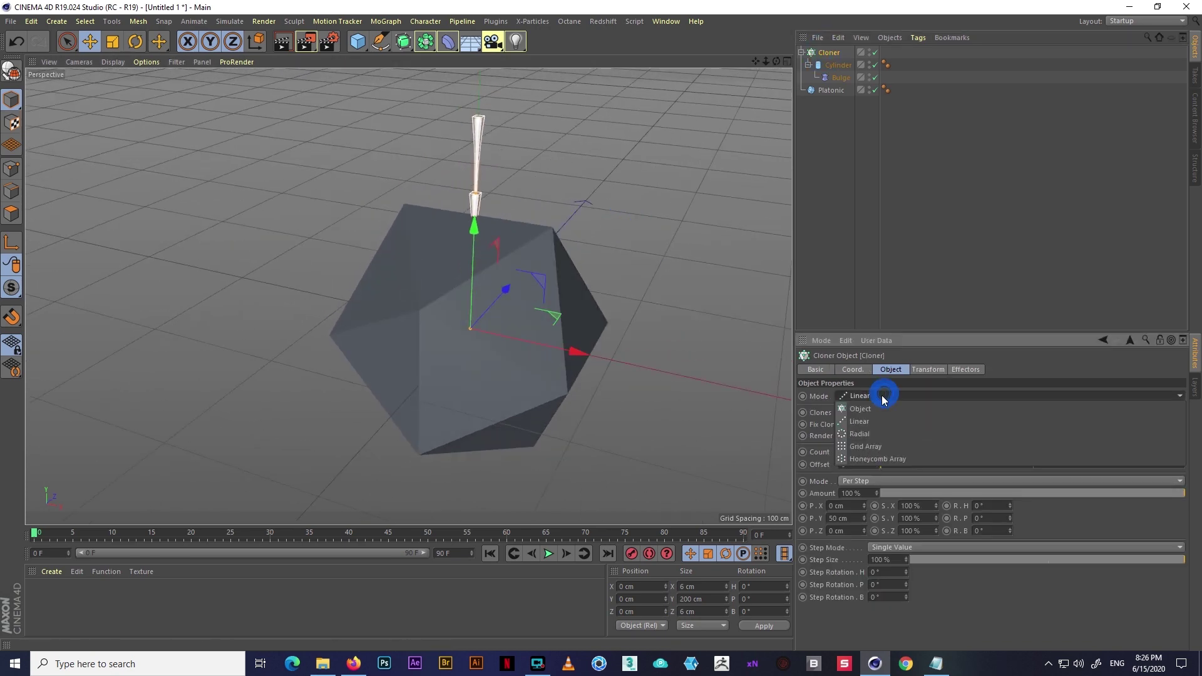
left_click(873, 407)
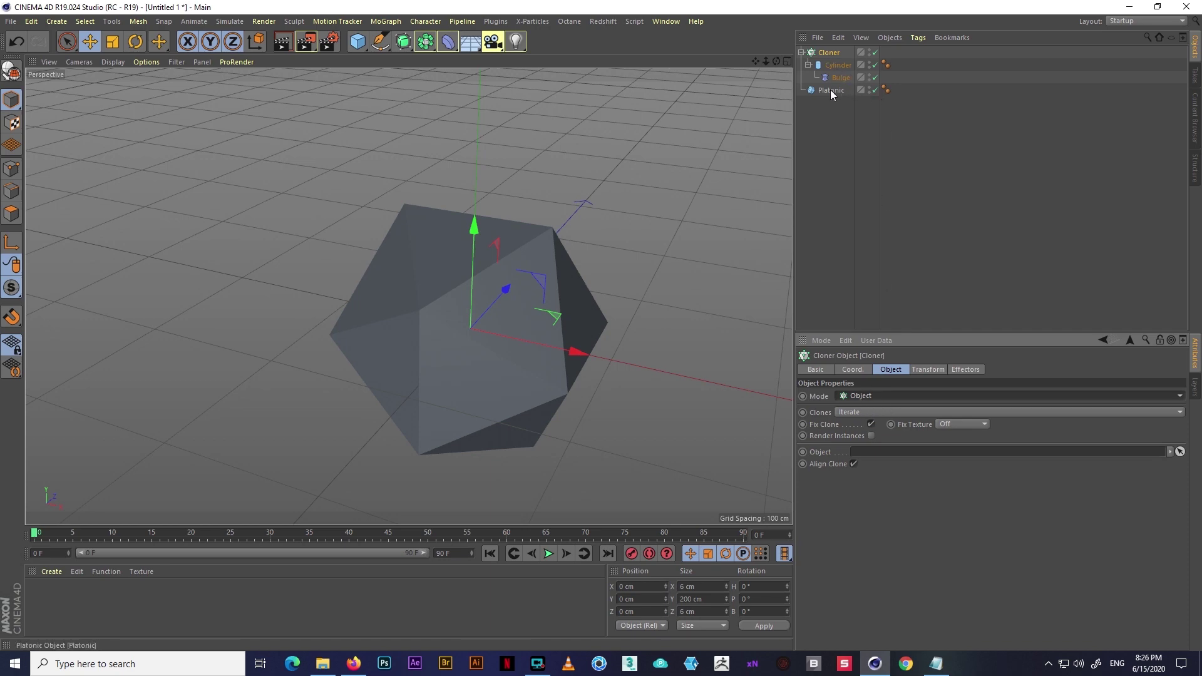
left_click_drag(830, 89, 870, 452)
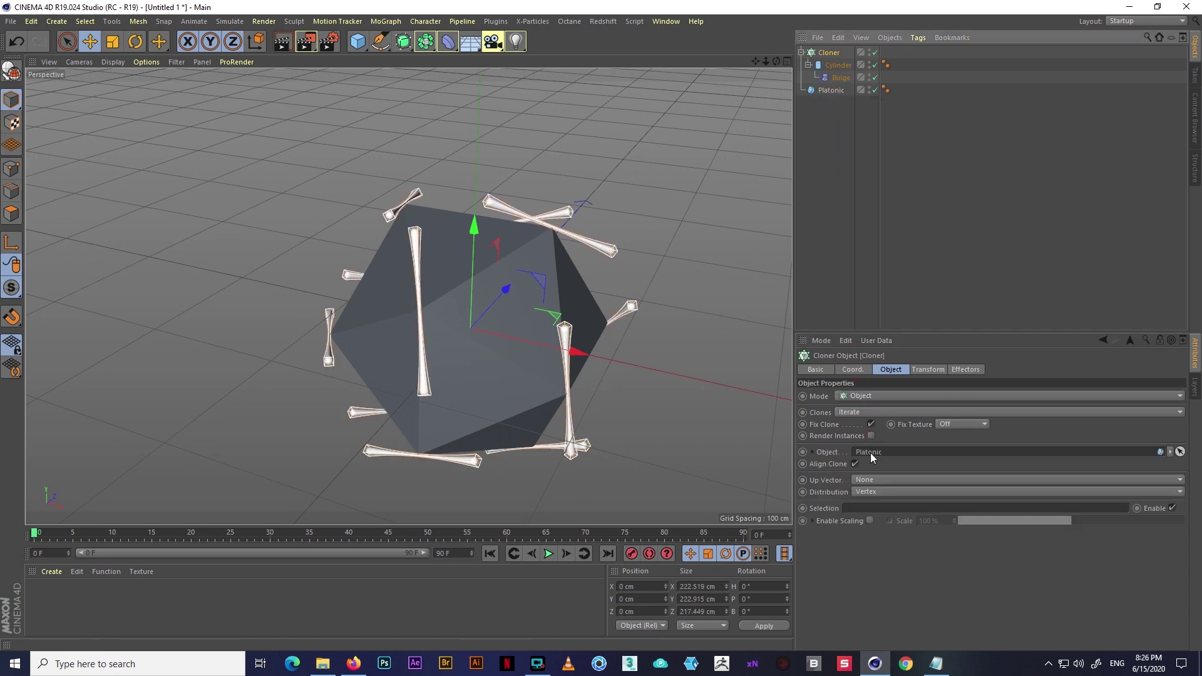
mouse_move(411, 333)
left_mouse_down("alt")
mouse_move(505, 384)
mouse_move(474, 260)
mouse_move(531, 298)
mouse_move(491, 366)
left_mouse_up("alt")
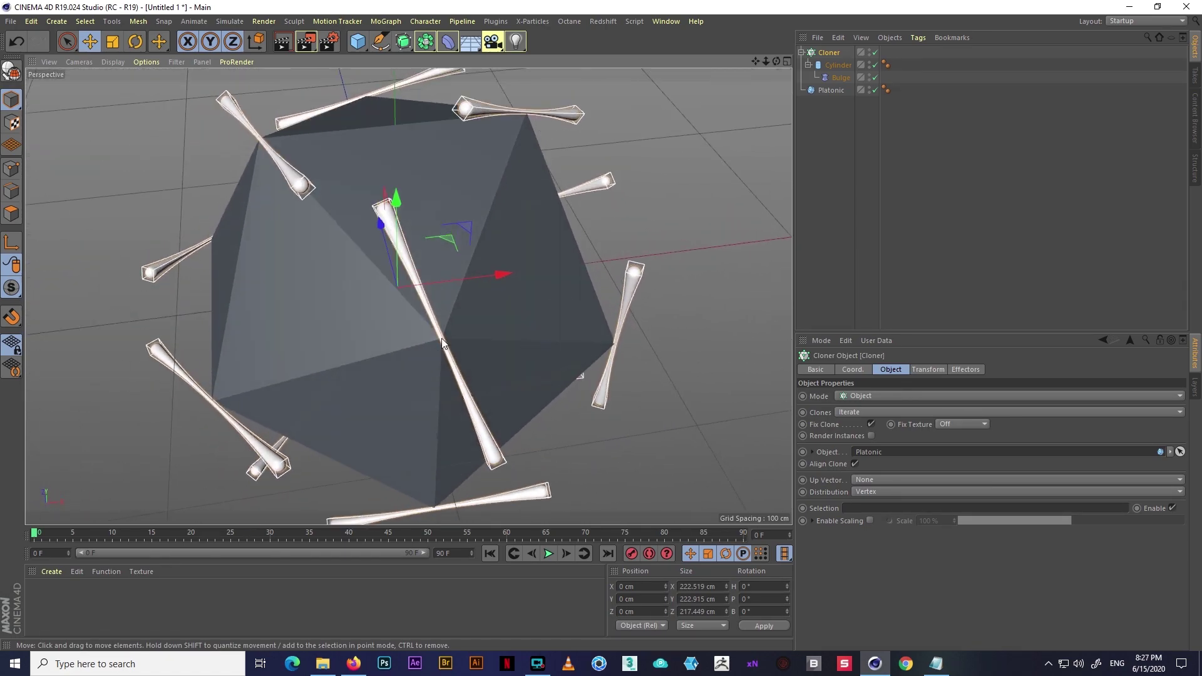
mouse_move(275, 399)
left_mouse_down("alt")
mouse_move(205, 426)
mouse_move(407, 407)
mouse_move(484, 373)
mouse_move(501, 385)
left_mouse_up("alt")
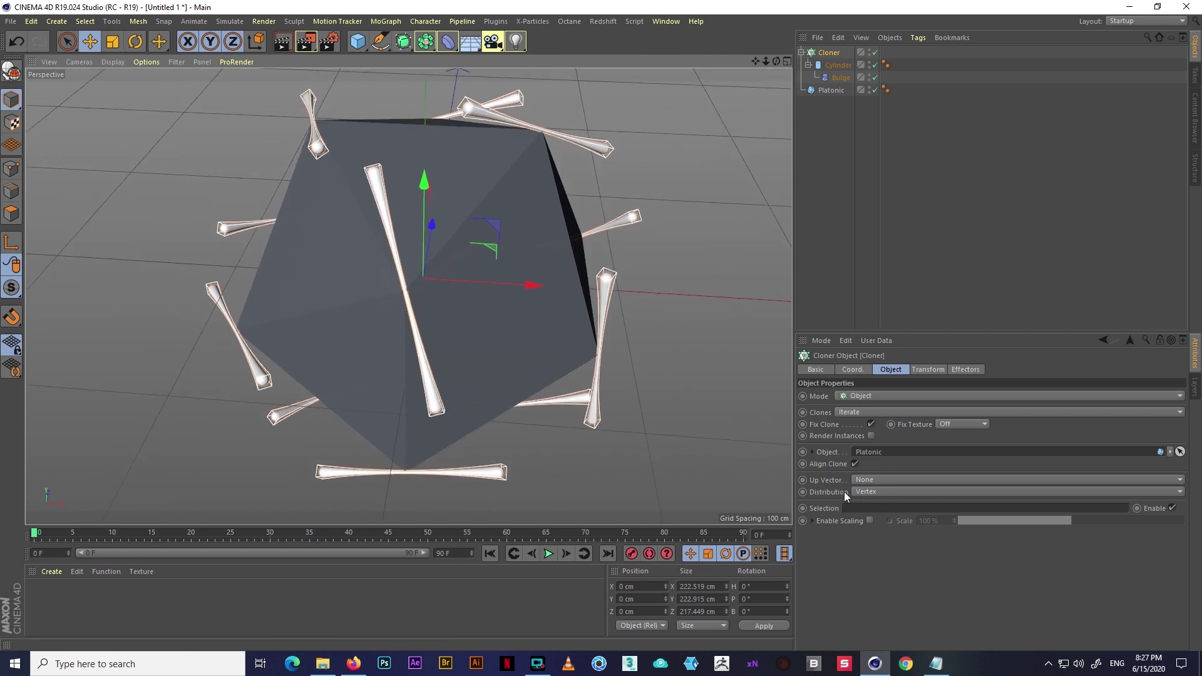
left_click(897, 494)
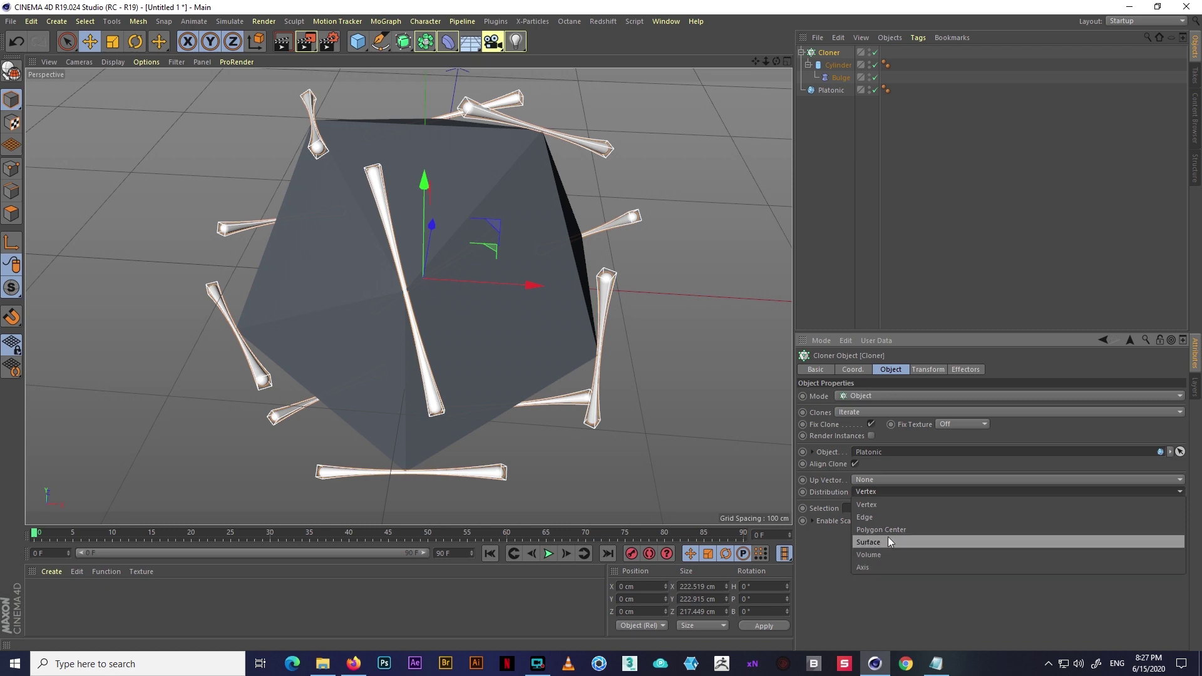
- Set the Cloner distribution to Edge so rods follow the icosahedron's edges
left_click(886, 517)
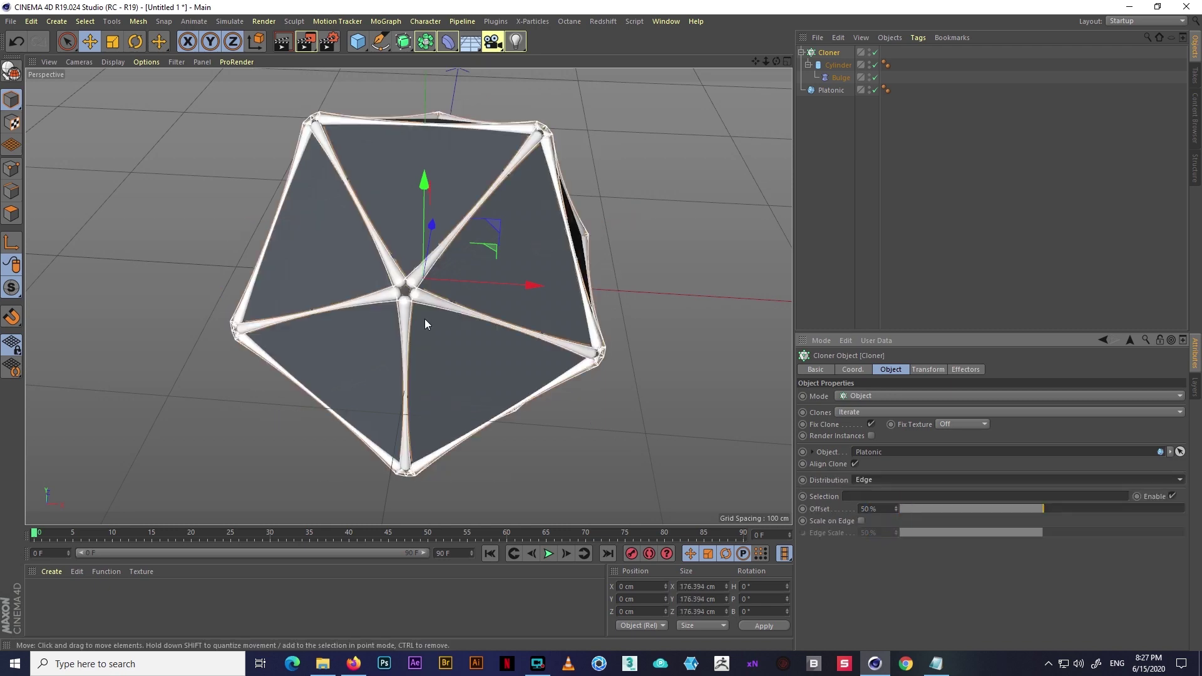
scroll(425, 319, "up", 3)
scroll(403, 278, "up", 5)
mouse_move(481, 373)
left_mouse_down("alt")
mouse_move(427, 360)
mouse_move(389, 304)
mouse_move(442, 348)
left_mouse_up("alt")
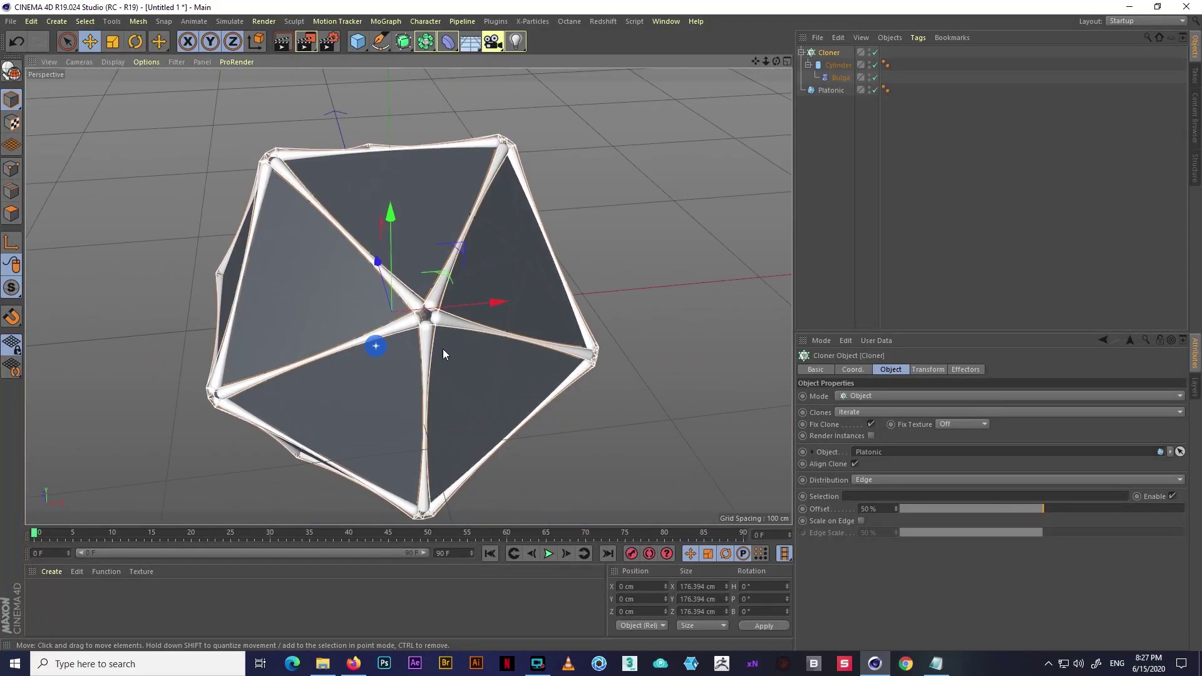
scroll(429, 310, "up", 3)
scroll(431, 314, "up", 3)
scroll(476, 351, "down", 3)
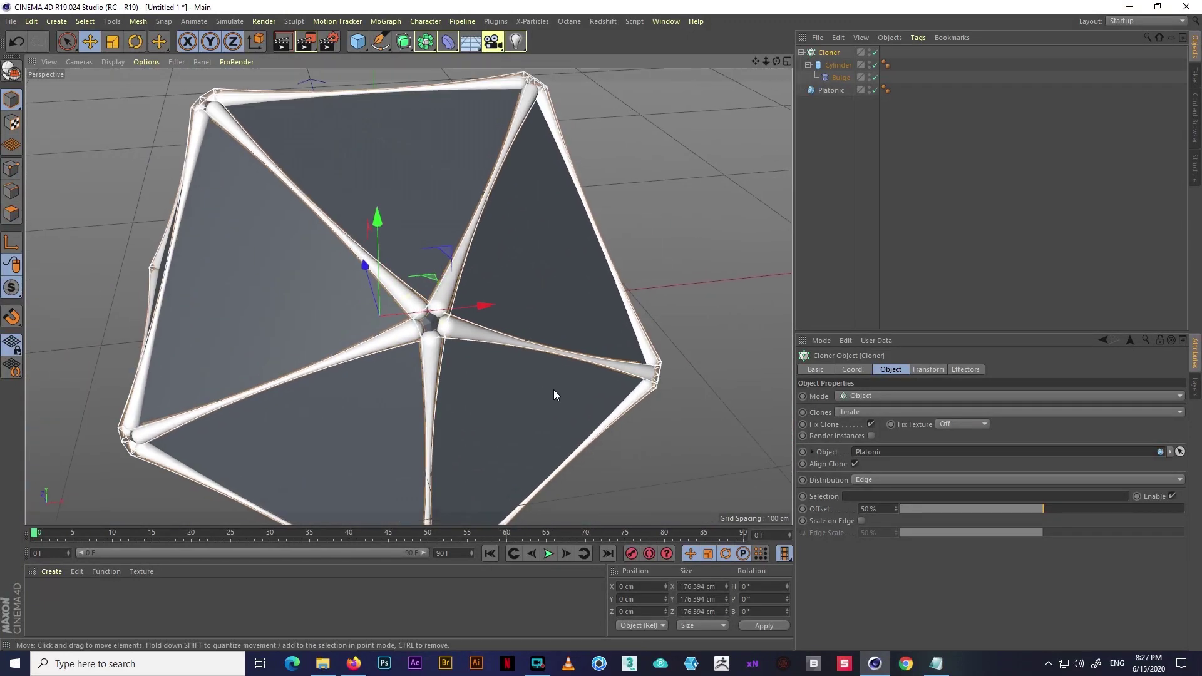
scroll(554, 389, "down", 2)
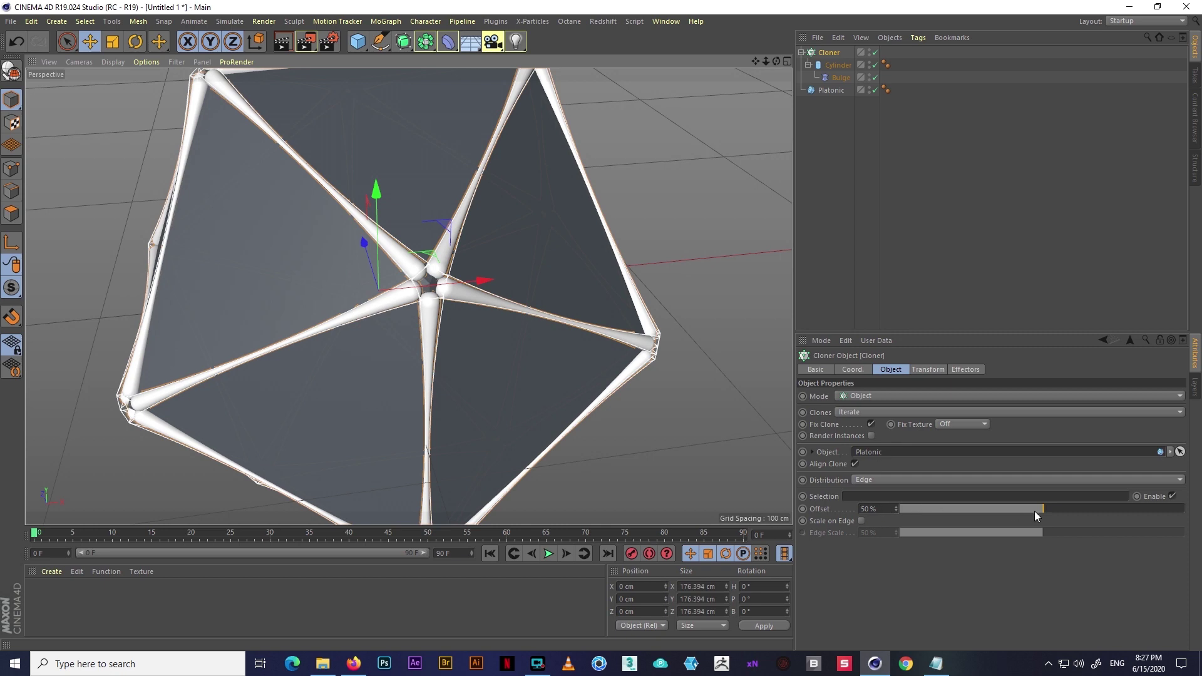
- Keep the clone offset at 50% and enable Scale on Edge at 100%
mouse_move(1035, 512)
left_mouse_down()
mouse_move(1065, 492)
mouse_move(919, 501)
mouse_move(1063, 495)
left_mouse_up()
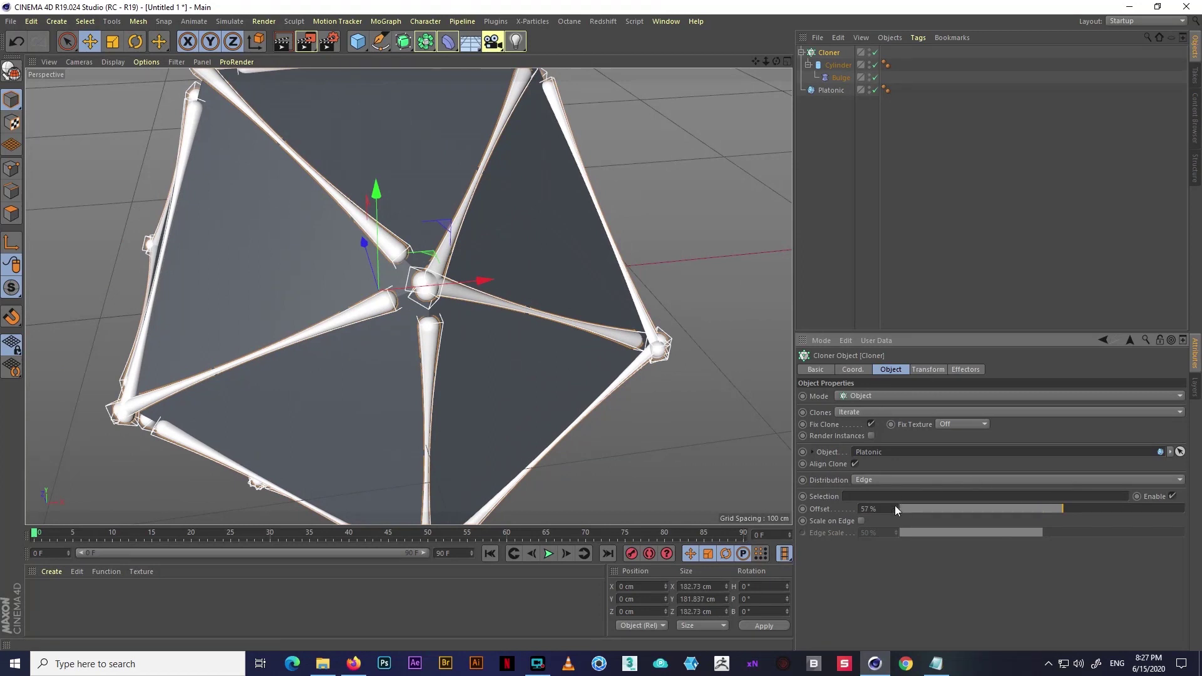
left_click_drag(896, 506, 888, 523)
left_click(863, 521)
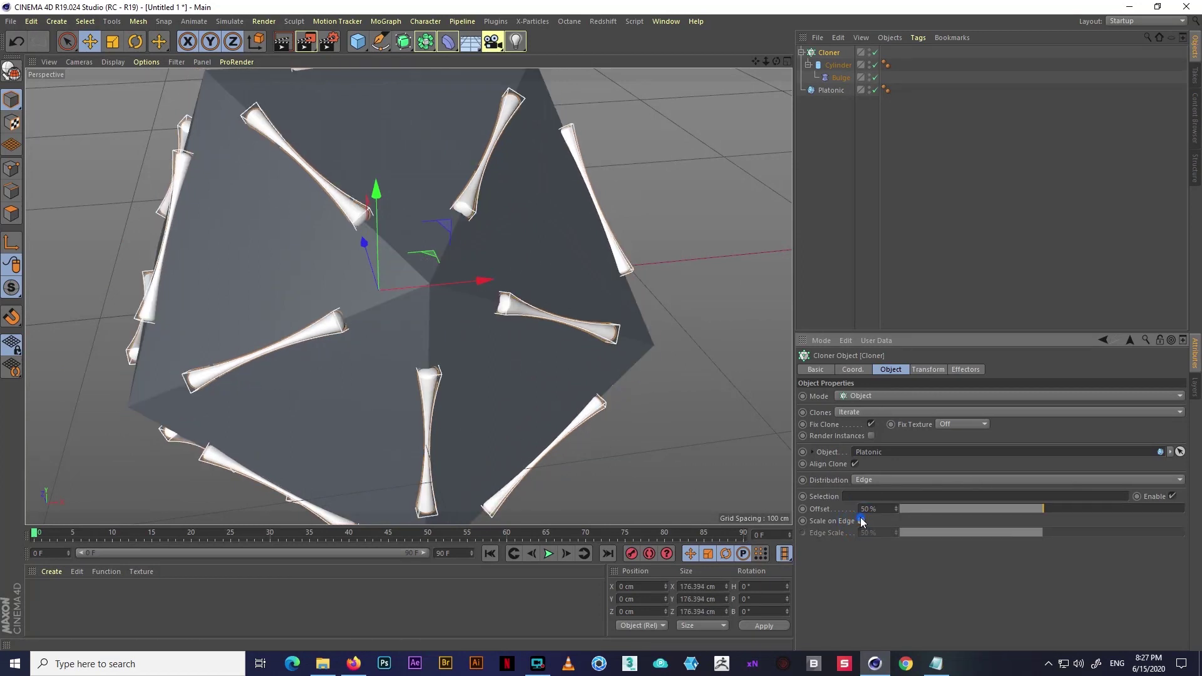
left_click(861, 521)
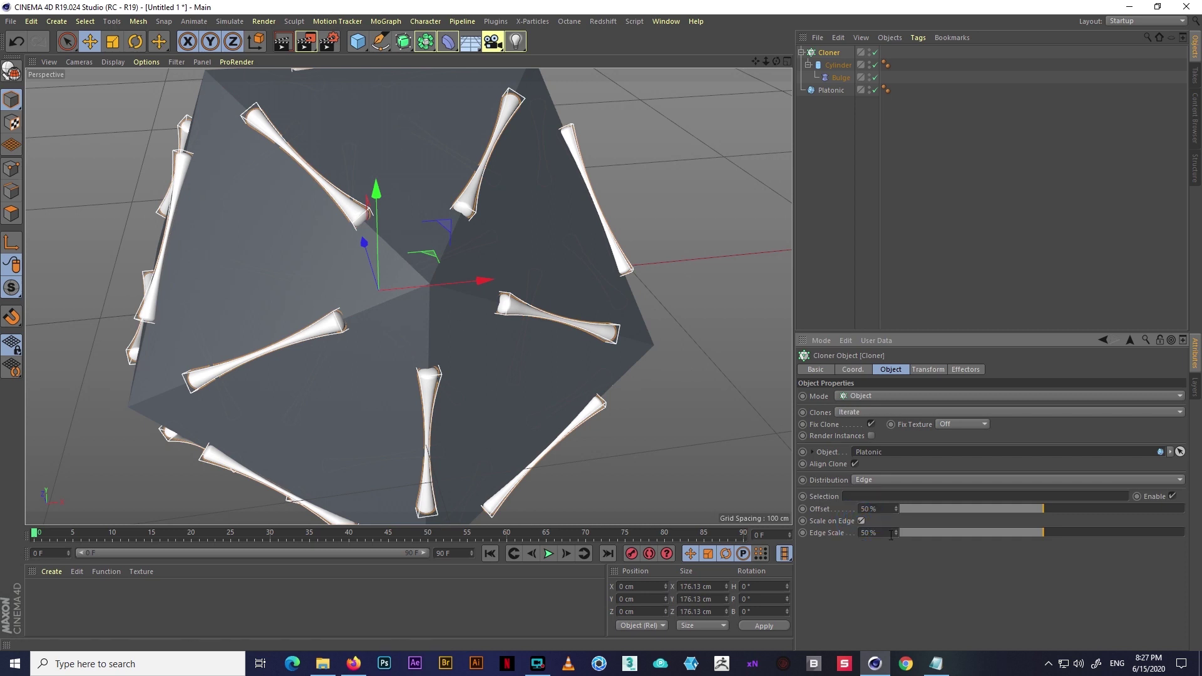
double_click(876, 533)
type("100")
key("Return")
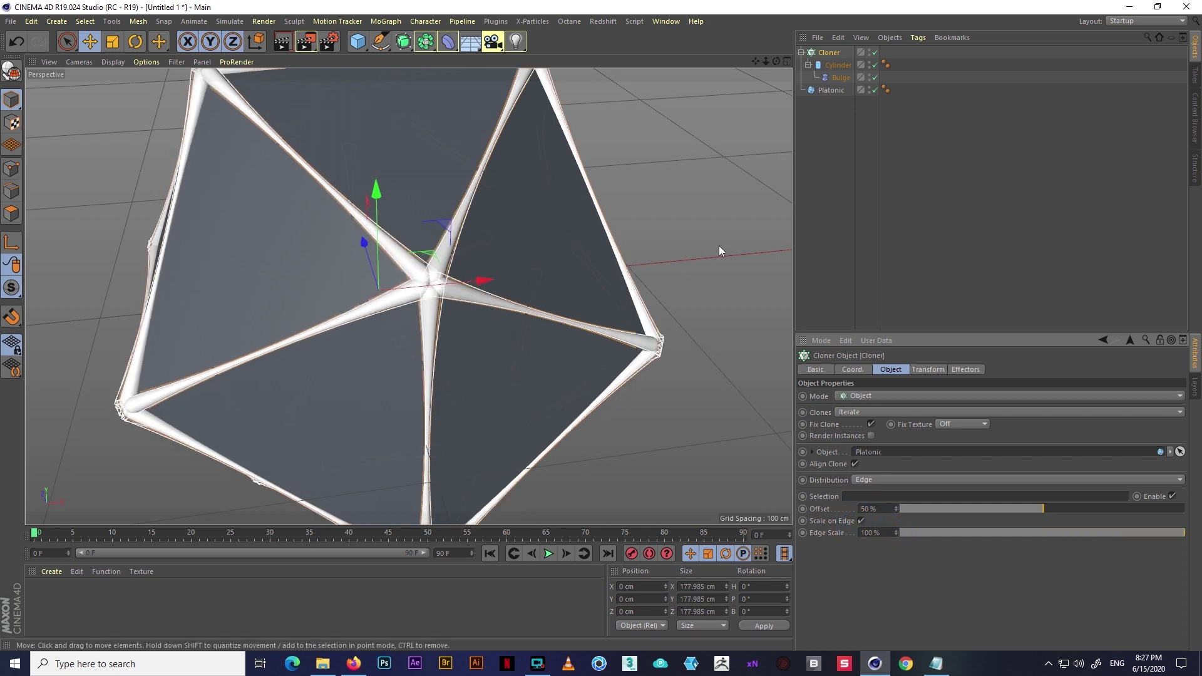
mouse_move(719, 247)
left_mouse_down("alt")
mouse_move(551, 295)
mouse_move(558, 341)
mouse_move(464, 374)
mouse_move(376, 383)
left_mouse_up("alt")
scroll(446, 336, "down", 5)
mouse_move(577, 340)
left_mouse_down("alt")
mouse_move(461, 392)
mouse_move(272, 348)
mouse_move(558, 382)
mouse_move(477, 355)
mouse_move(478, 373)
left_mouse_up("alt")
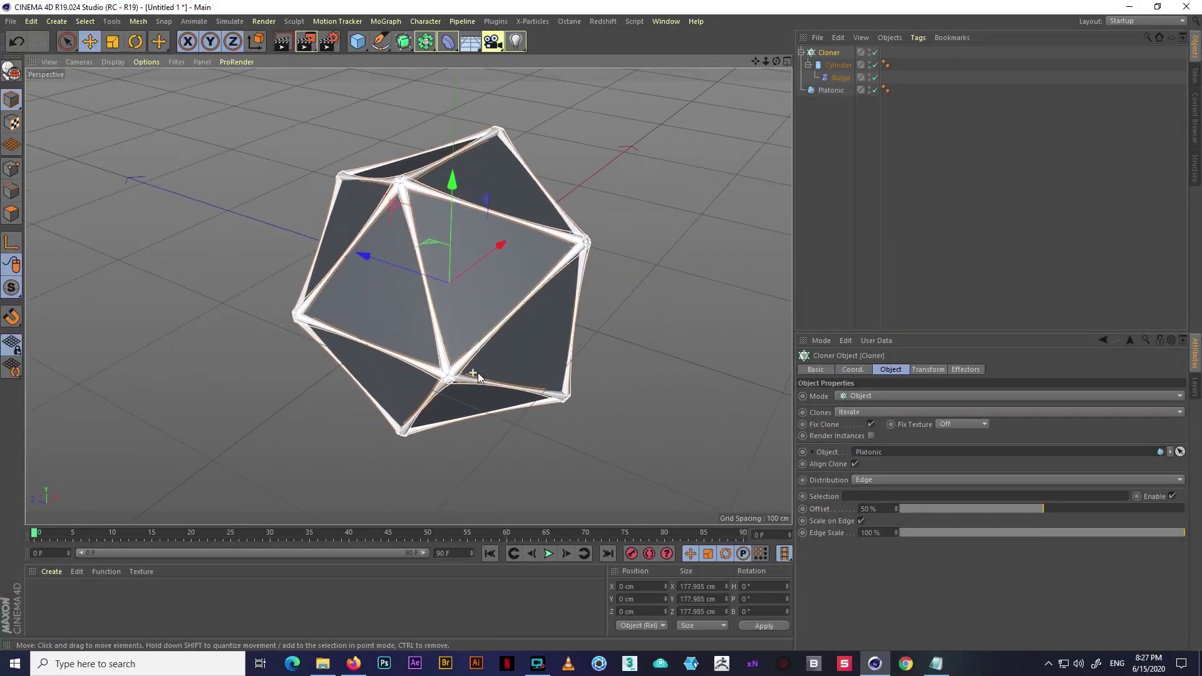
- Hide and re-show the Platonic's faces to inspect the bare strut cage
left_click(870, 89)
mouse_move(588, 306)
left_mouse_down("alt")
mouse_move(711, 249)
mouse_move(625, 293)
mouse_move(558, 301)
left_mouse_up("alt")
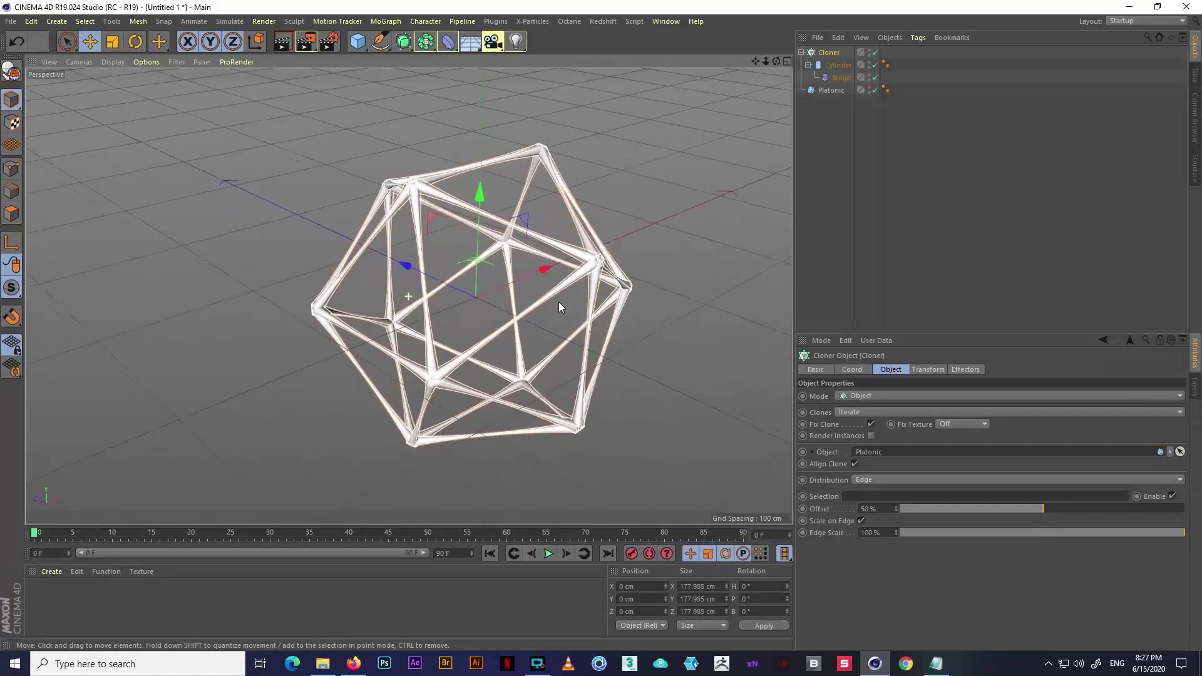
left_click(870, 89)
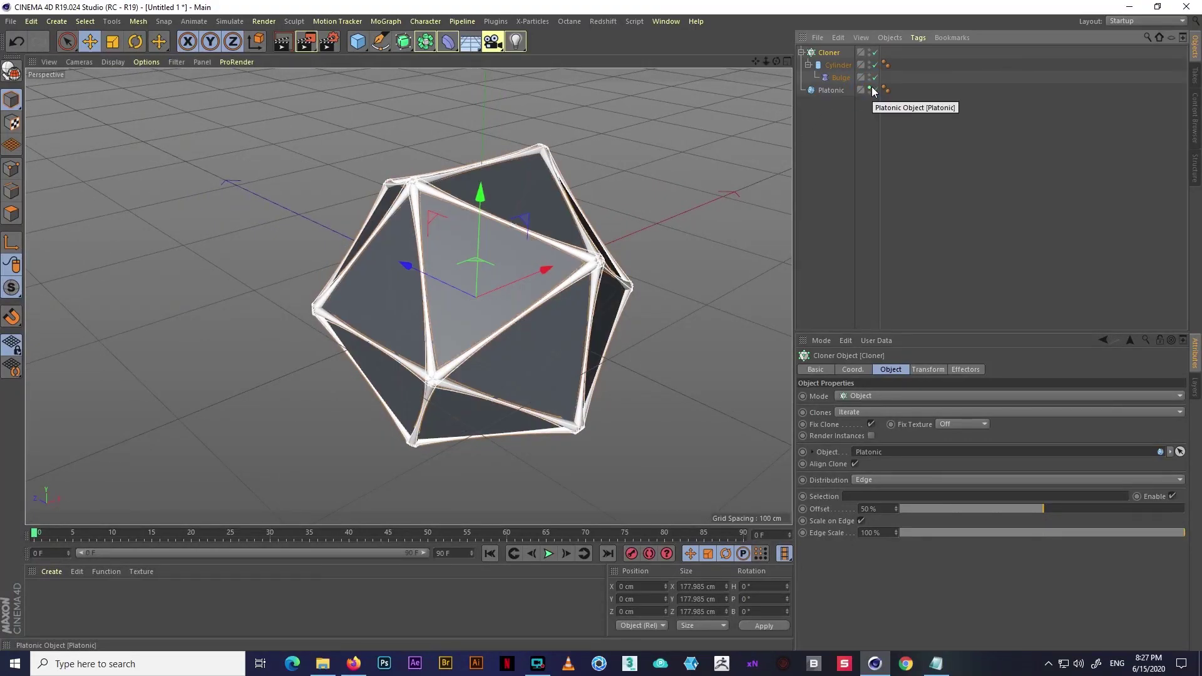
left_click_drag(664, 226, 622, 248, "alt")
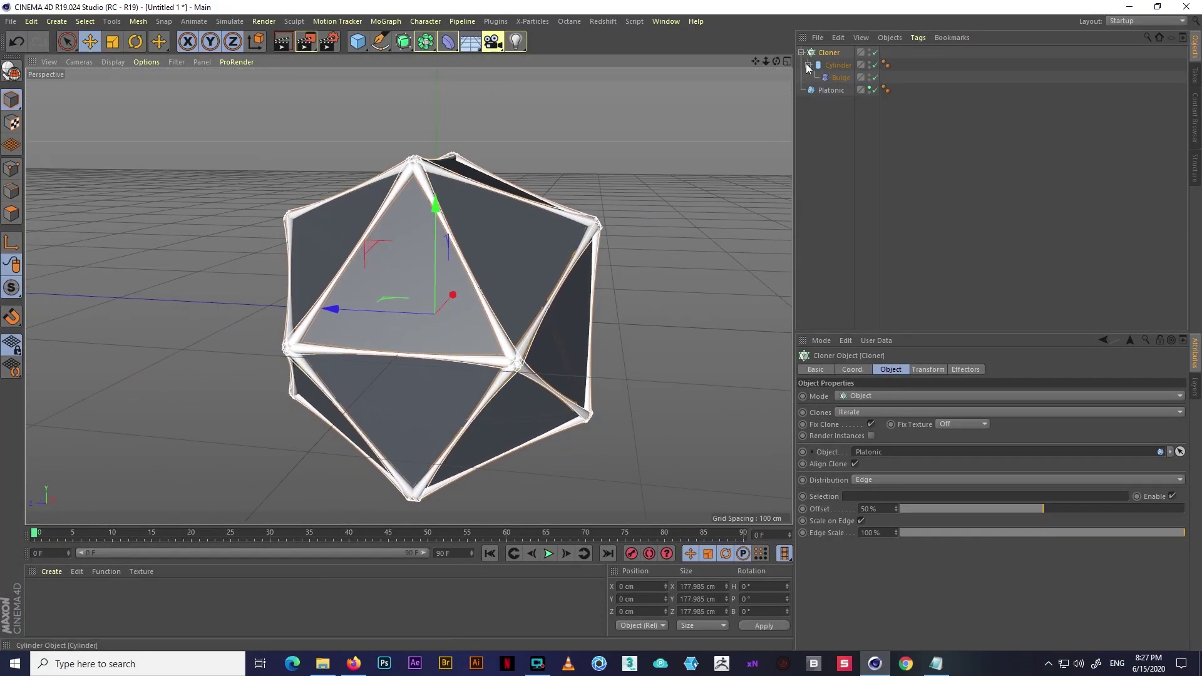
- Select the Cloner and Platonic together and lift them to about 165 cm on Y
left_click(802, 54)
left_click(827, 65, "ctrl")
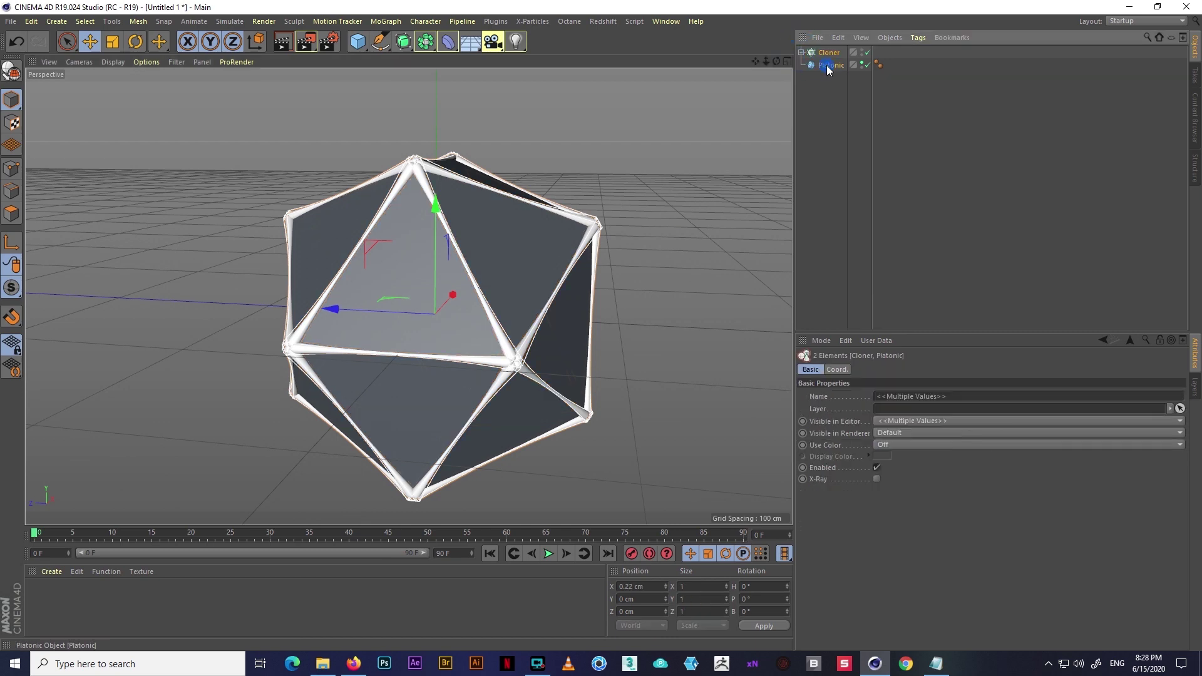
left_click_drag(513, 254, 533, 257, "alt")
mouse_move(455, 213)
left_mouse_down()
mouse_move(531, 347)
mouse_move(446, 358)
mouse_move(472, 338)
mouse_move(494, 167)
left_mouse_up()
left_click_drag(508, 122, 498, 76)
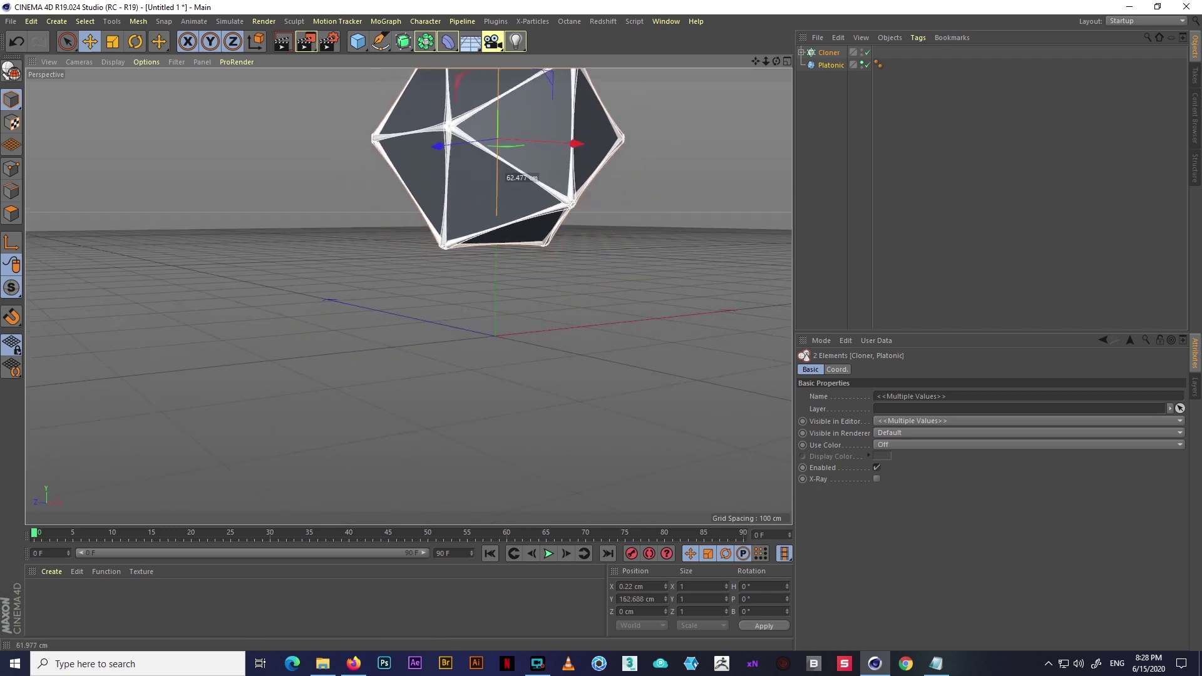
mouse_move(516, 322)
left_mouse_down("alt")
mouse_move(554, 303)
mouse_move(581, 340)
mouse_move(509, 283)
mouse_move(630, 346)
left_mouse_up("alt")
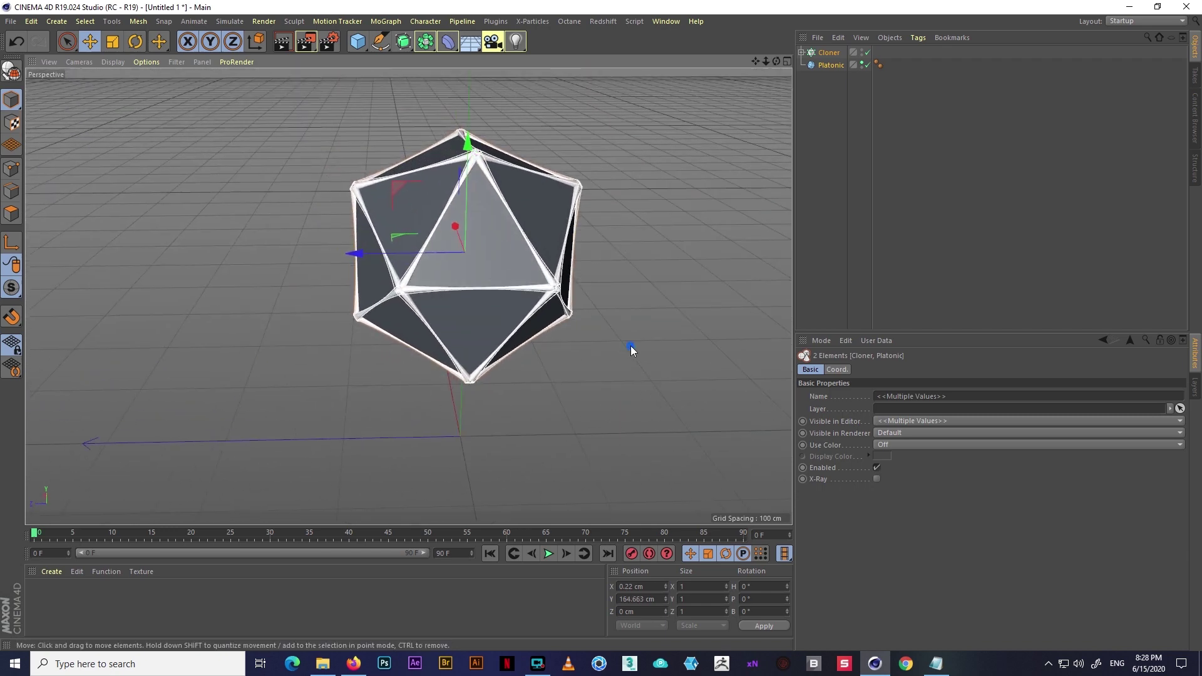
left_click(630, 346)
scroll(475, 216, "up", 3)
mouse_move(479, 213)
left_mouse_down("alt")
mouse_move(482, 236)
mouse_move(523, 271)
mouse_move(520, 240)
left_mouse_up("alt")
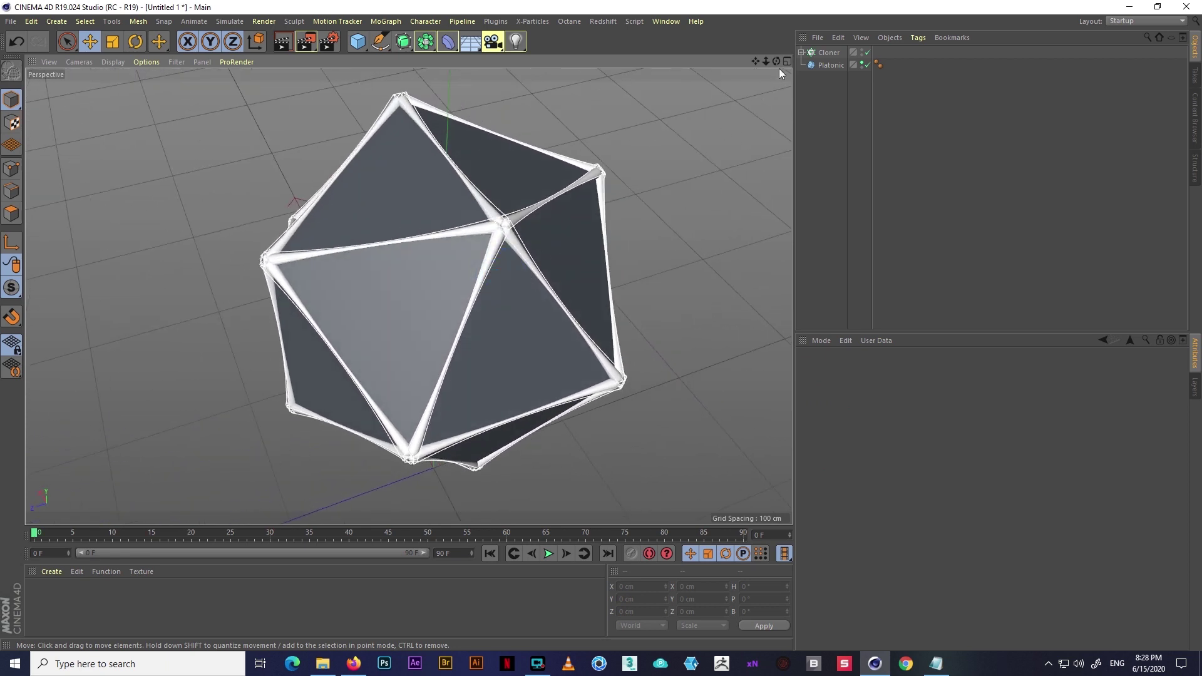
- Add a Random effector under the Platonic with Deformation set to Point
left_click(828, 65)
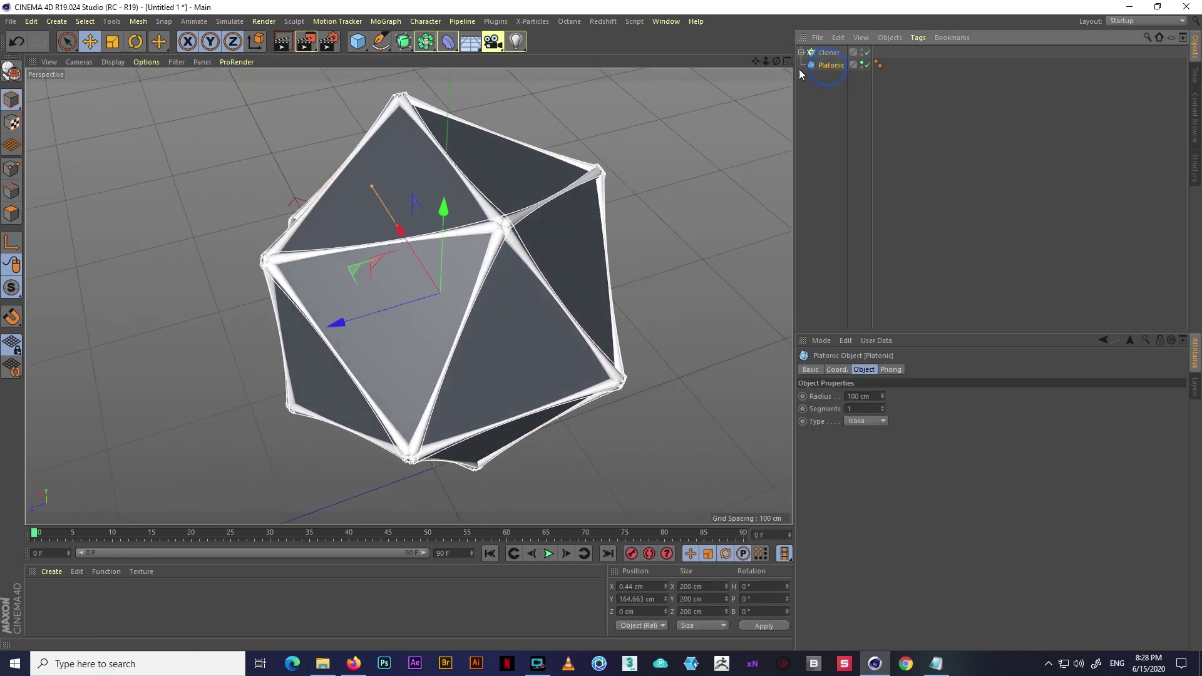
left_click(388, 23)
mouse_move(396, 40)
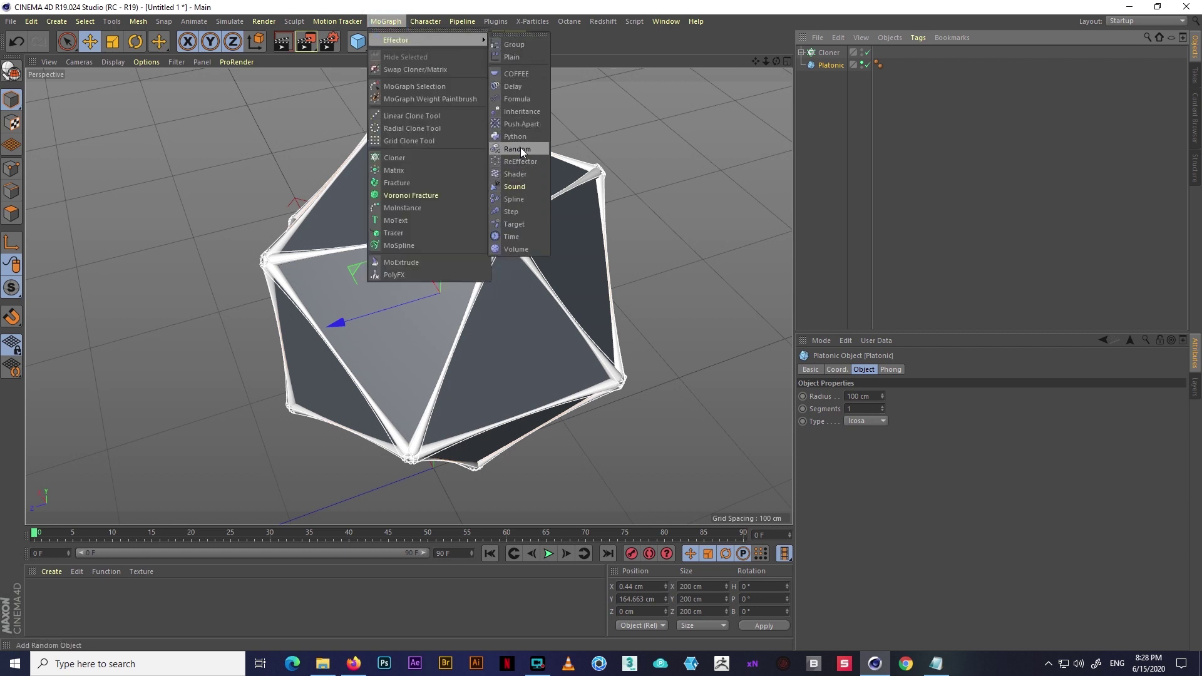
left_click(520, 148)
left_click_drag(831, 55, 833, 81)
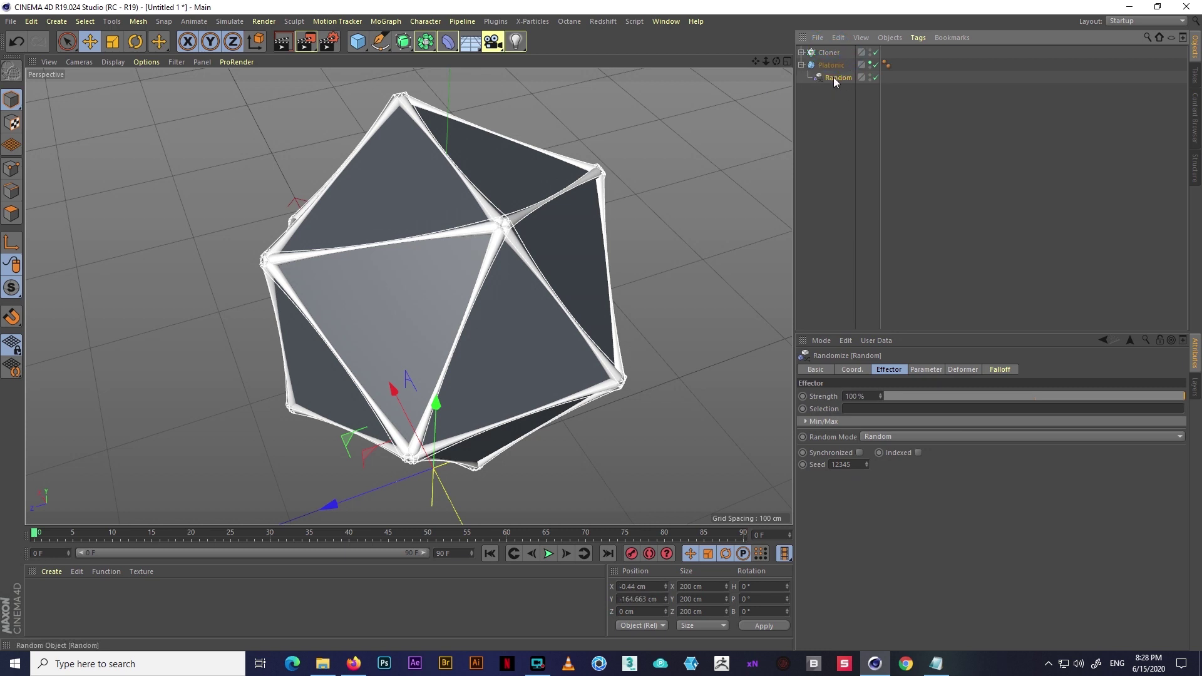
left_click(962, 371)
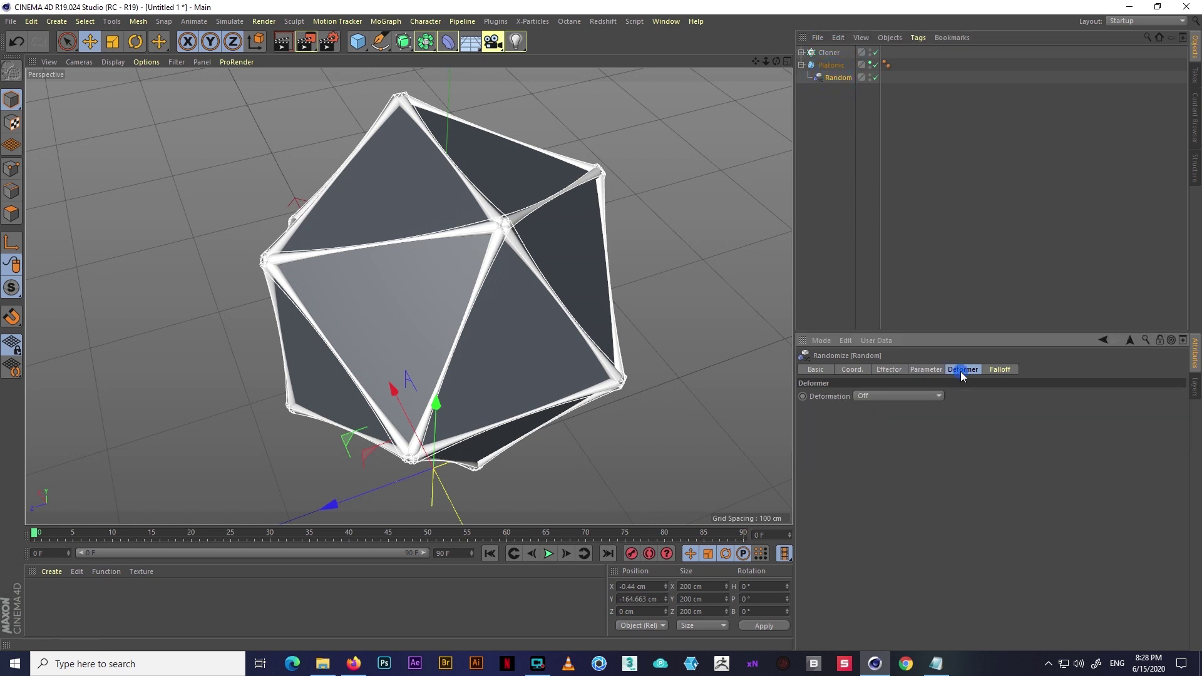
left_click(877, 396)
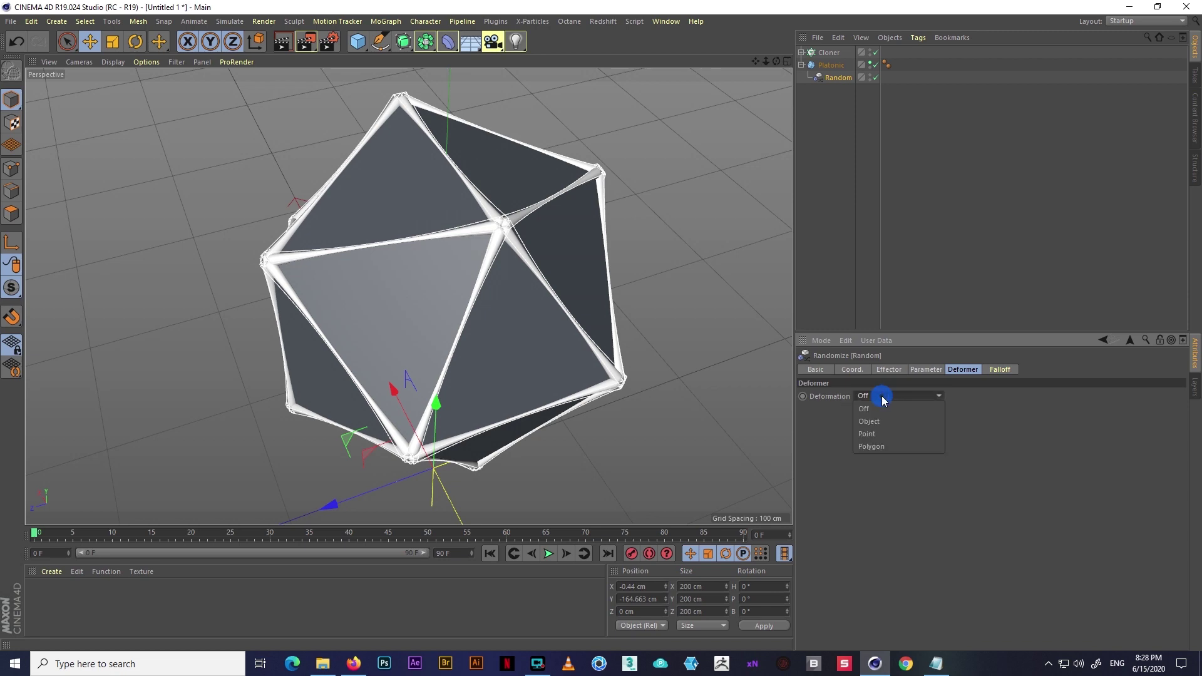
left_click(876, 434)
mouse_move(438, 336)
left_mouse_down("alt")
mouse_move(358, 353)
mouse_move(501, 304)
left_mouse_up("alt")
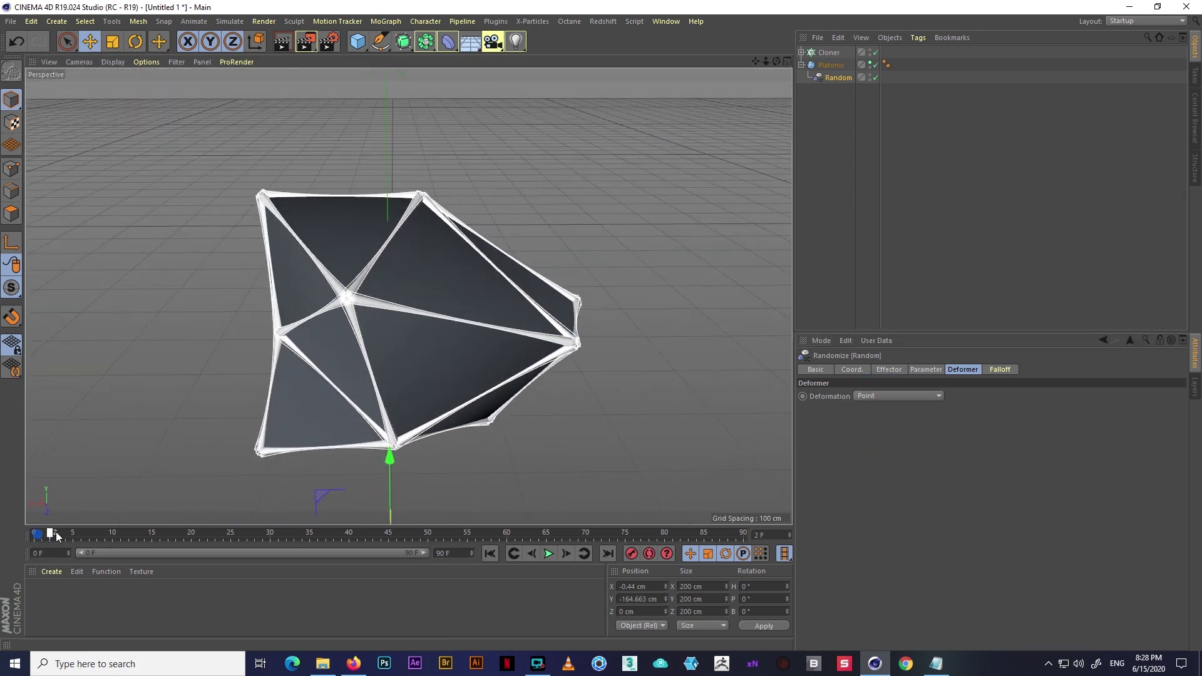
left_click_drag(55, 532, 582, 537)
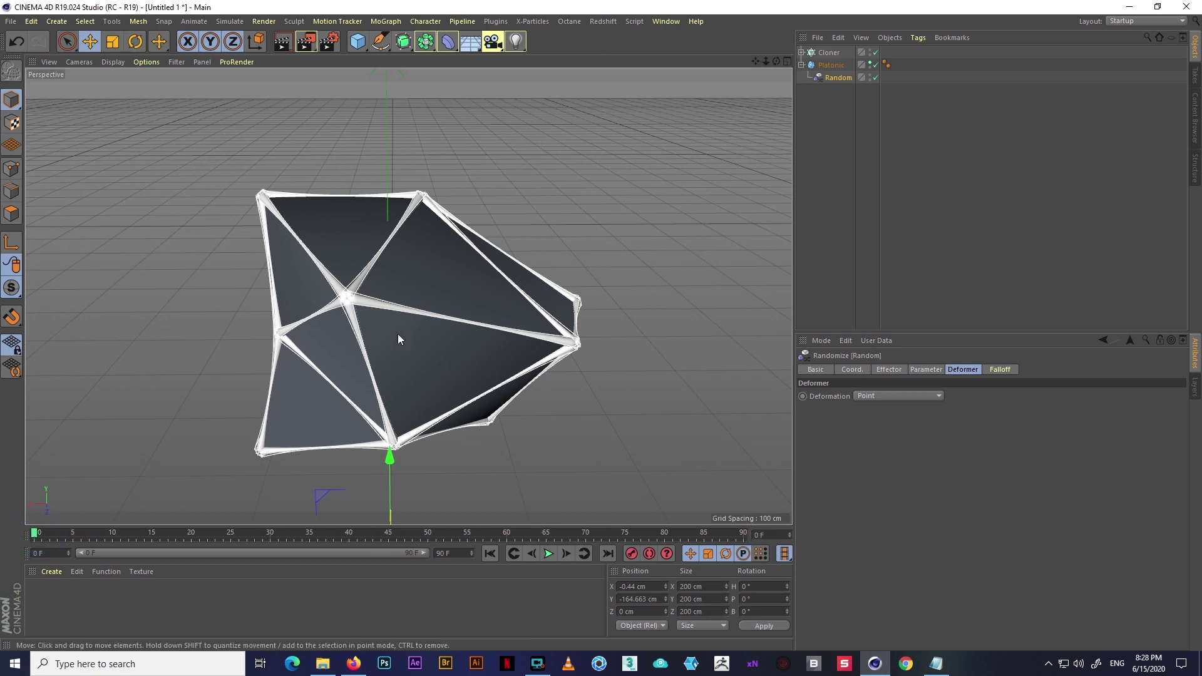
- Set the Random effector's Random Mode to Noise
left_click(892, 371)
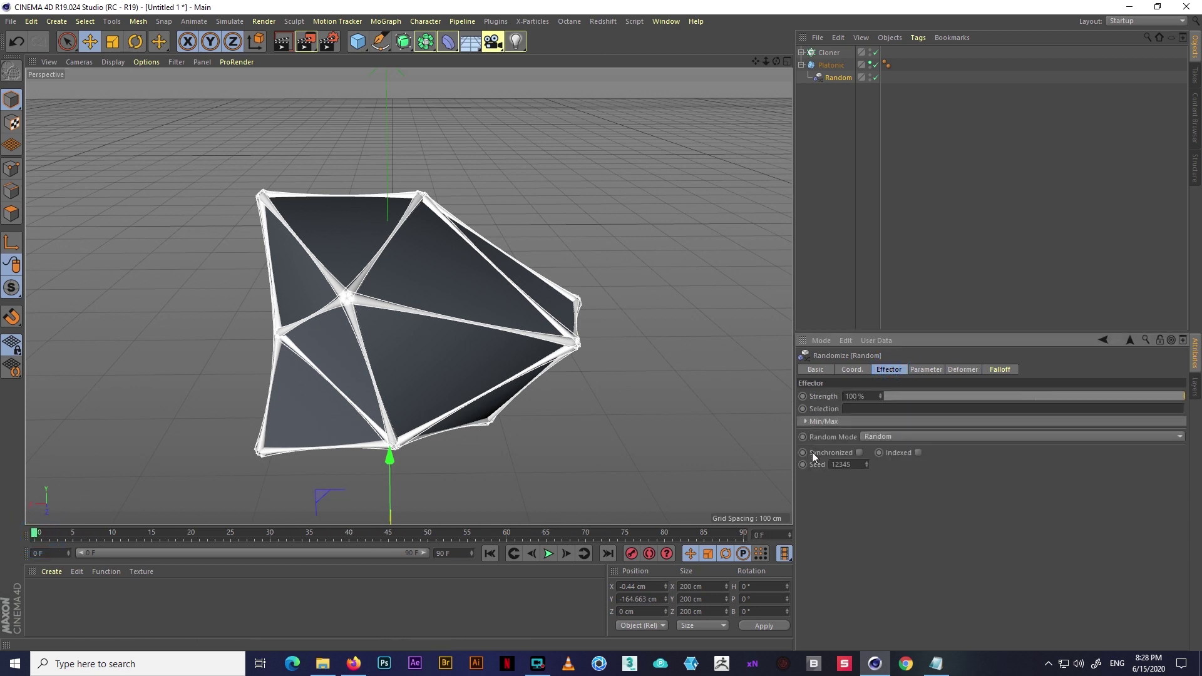
left_click(900, 437)
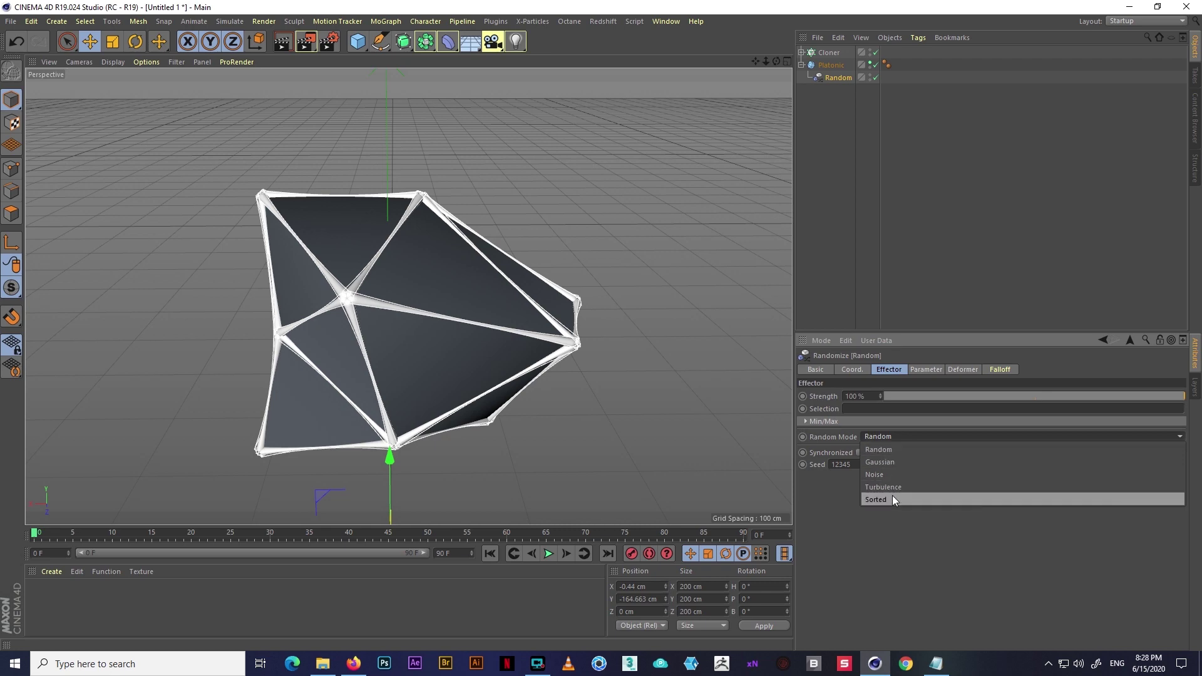
left_click(896, 476)
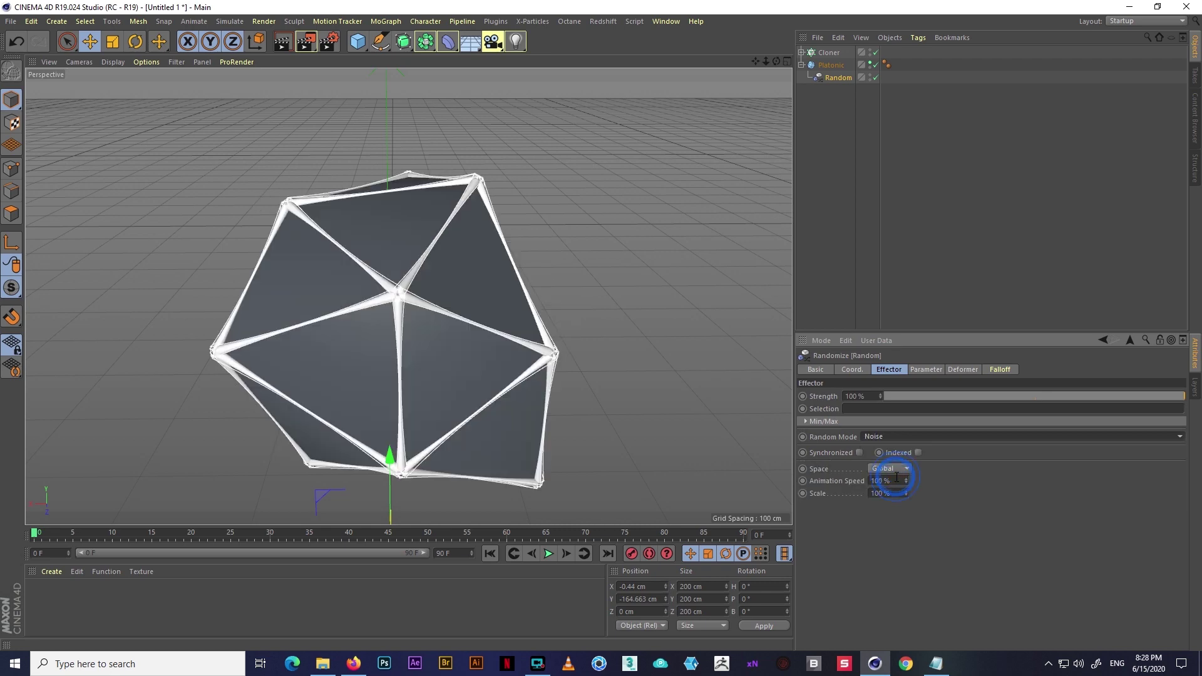
- Play back the animation, briefly hiding the Platonic to preview the wobbling cage
mouse_move(33, 542)
left_mouse_down()
mouse_move(363, 536)
mouse_move(51, 531)
left_mouse_up()
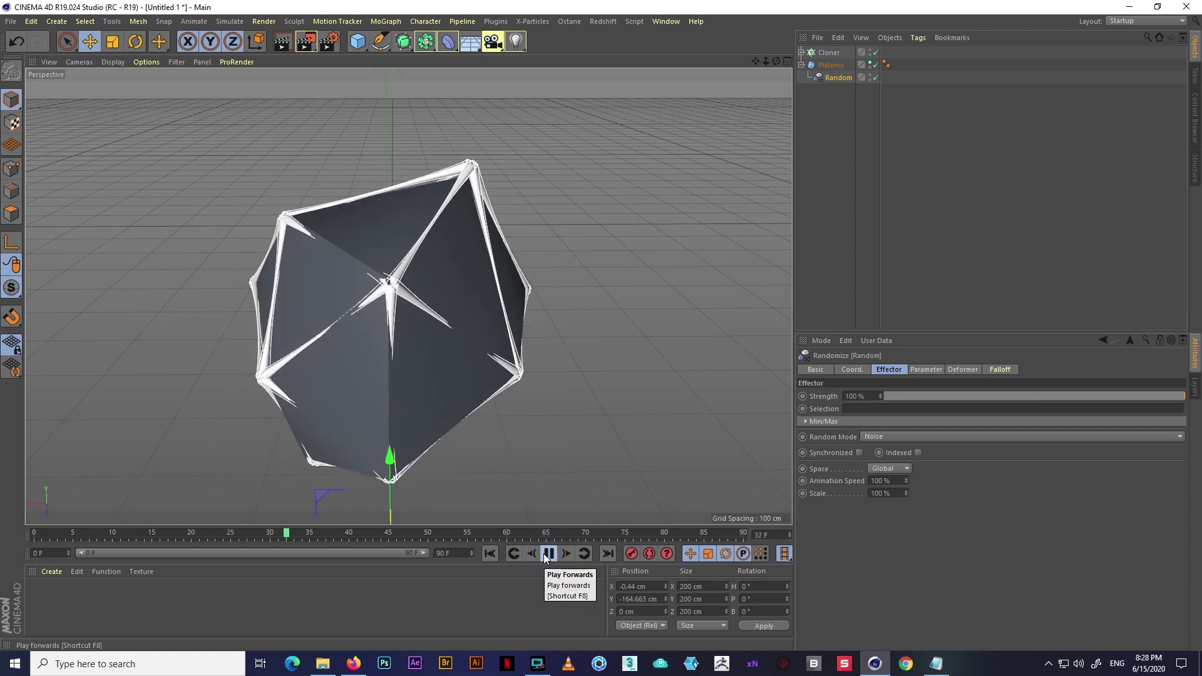
mouse_move(531, 490)
left_mouse_down("alt")
mouse_move(574, 439)
mouse_move(254, 454)
left_mouse_up("alt")
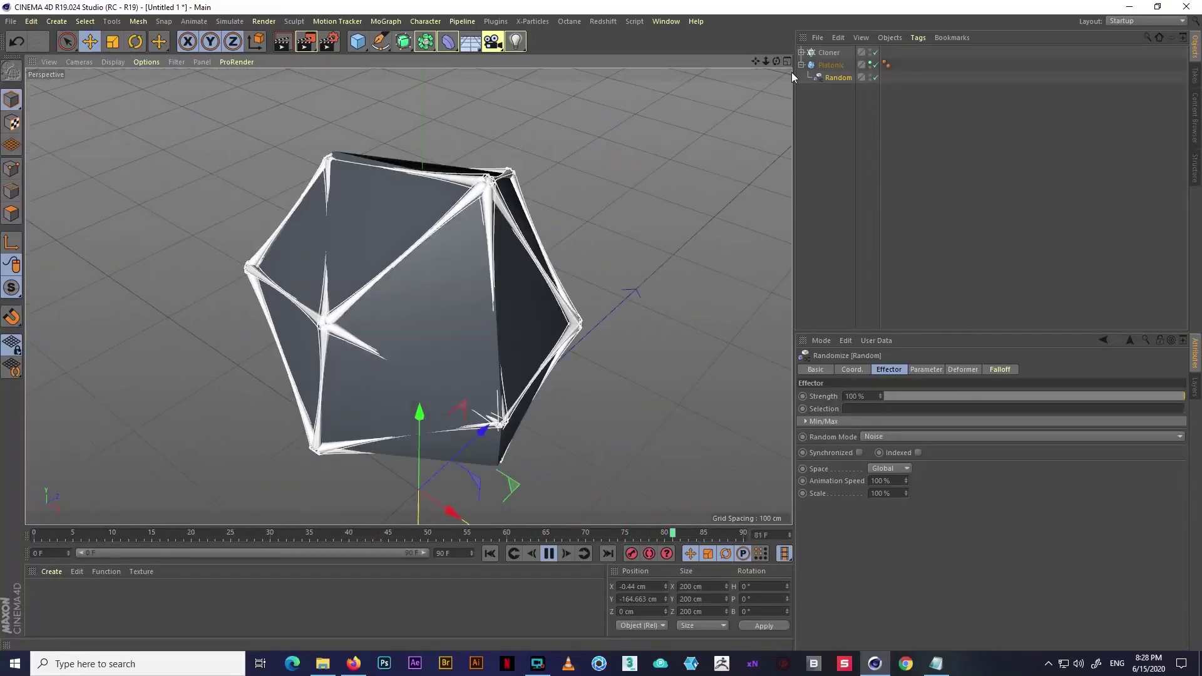
left_click(870, 62)
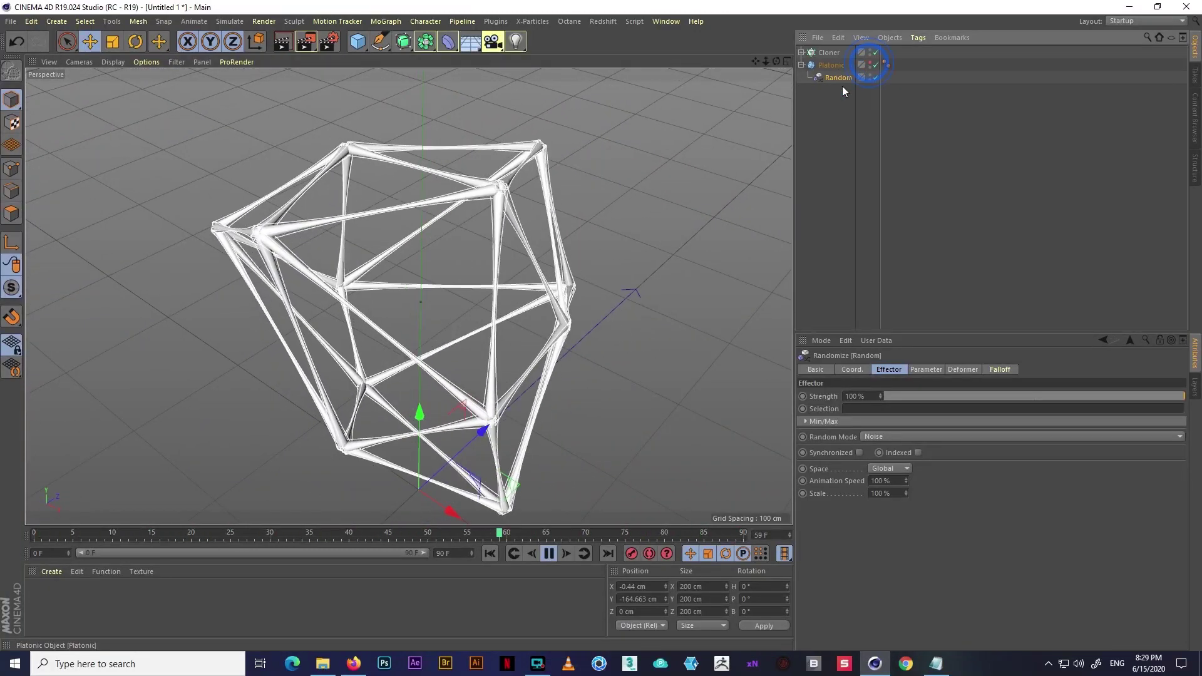
mouse_move(464, 395)
left_mouse_down("alt")
mouse_move(647, 316)
mouse_move(787, 334)
mouse_move(366, 419)
left_mouse_up("alt")
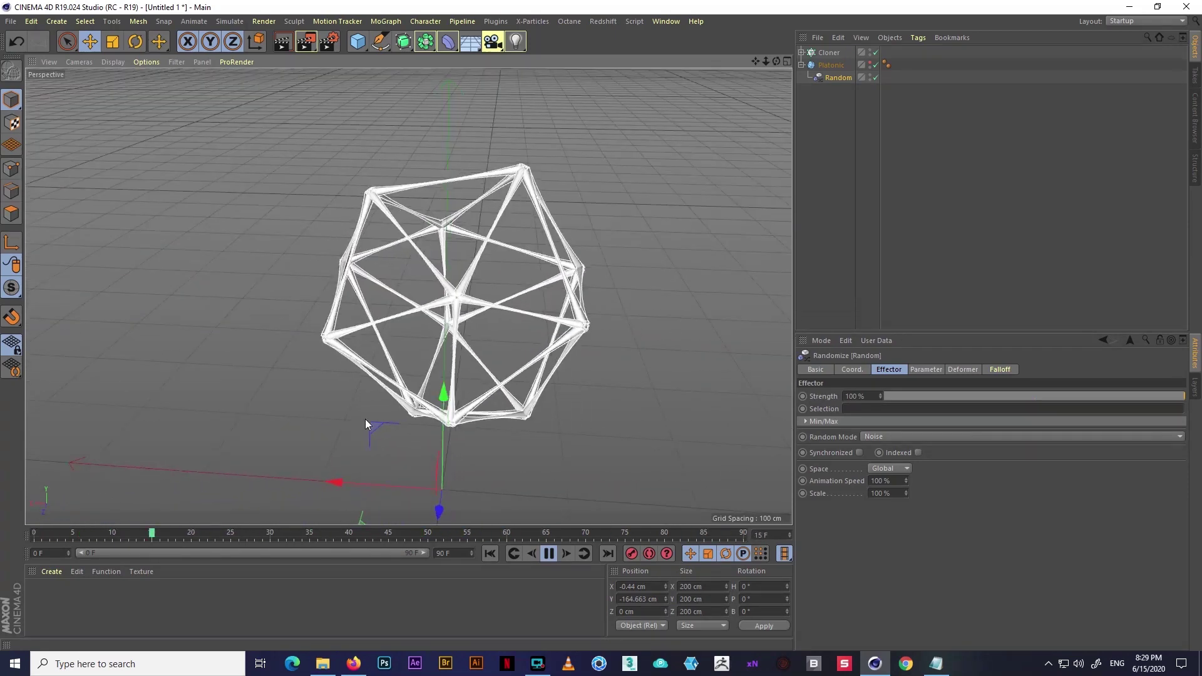
left_click(548, 554)
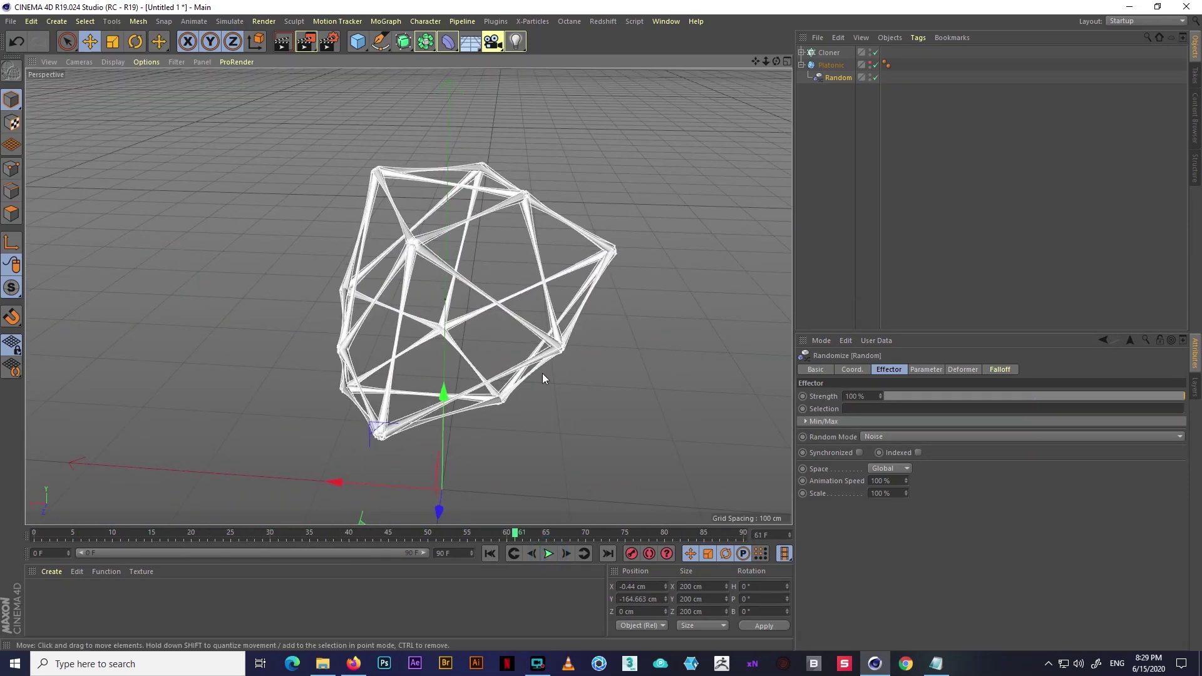
mouse_move(543, 374)
left_mouse_down("alt")
mouse_move(464, 321)
mouse_move(574, 327)
mouse_move(538, 321)
mouse_move(557, 348)
mouse_move(805, 400)
left_mouse_up("alt")
left_click(870, 65)
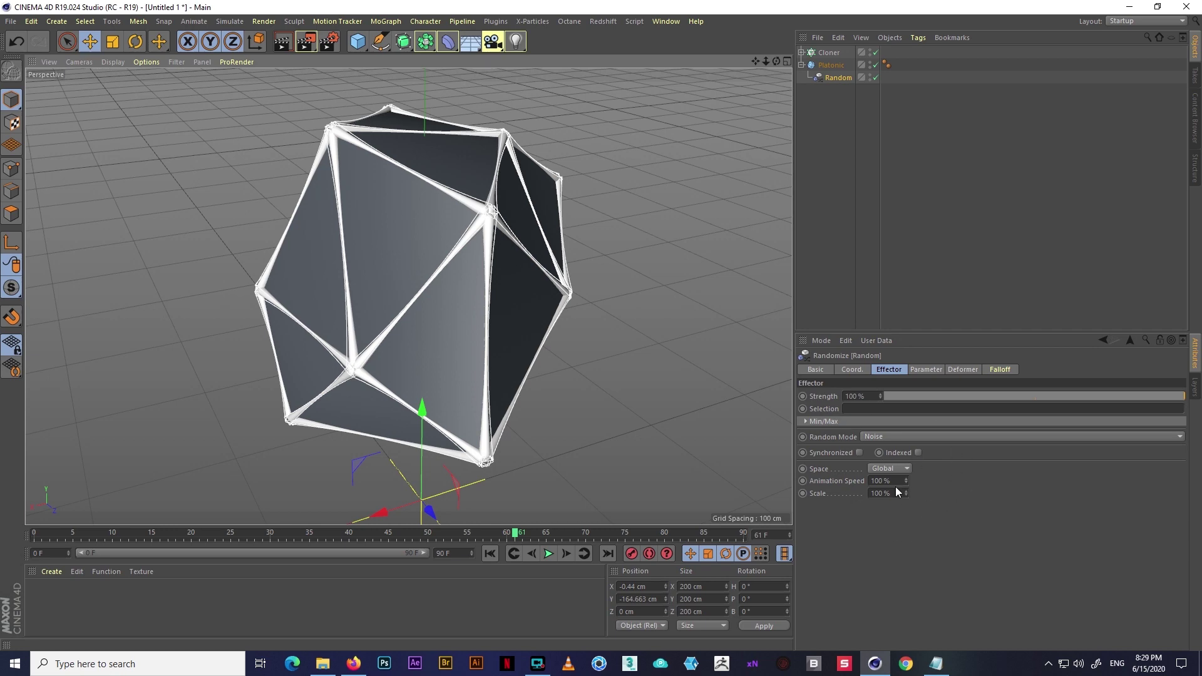
- Play the animation and try a Random Animation Speed of 20% and noise Scale of 20%
left_click(549, 553)
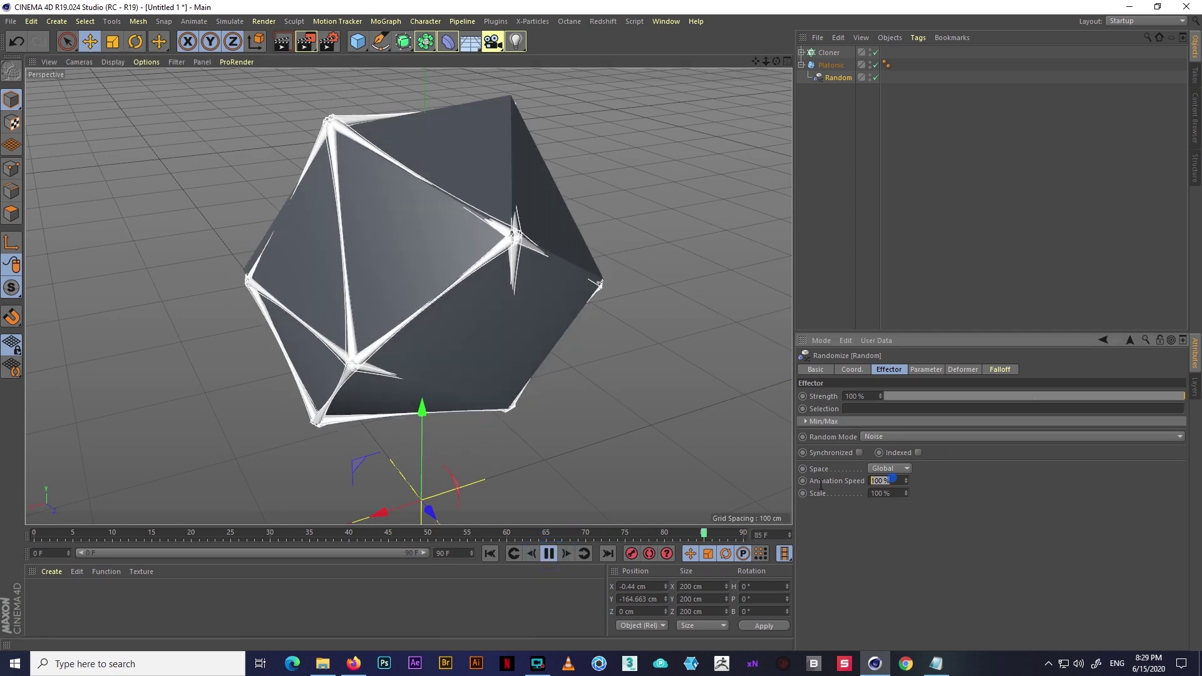
double_click(888, 481)
type("20")
key("Return")
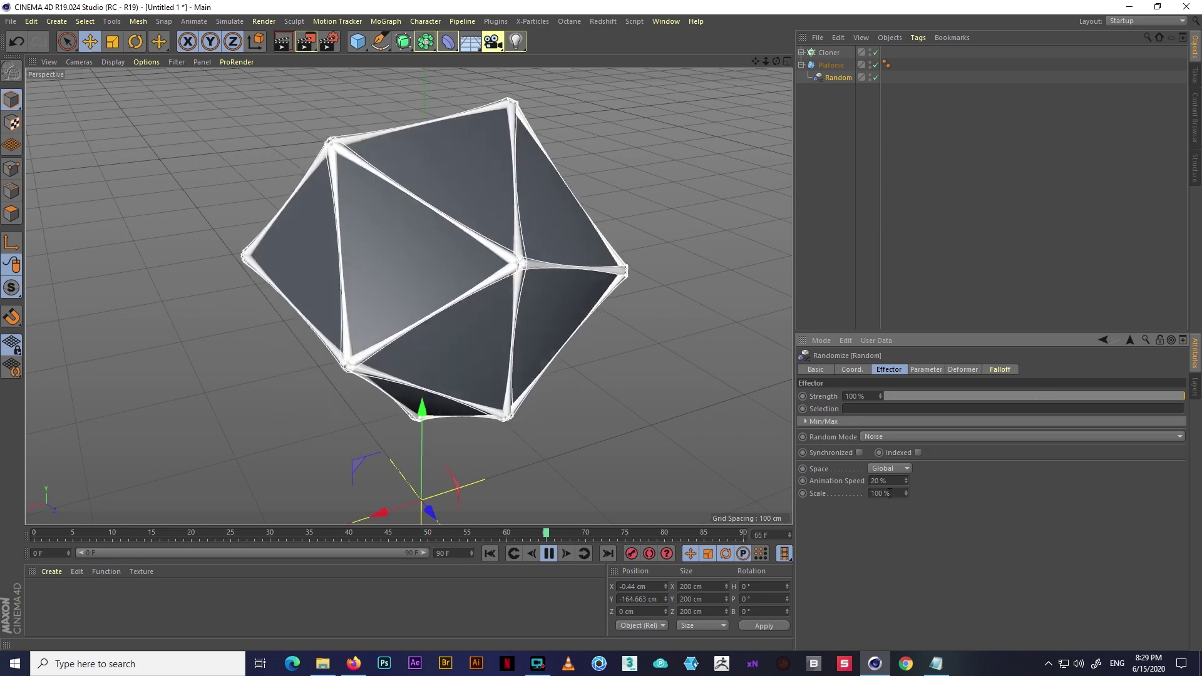
double_click(889, 493)
type("20")
key("Return")
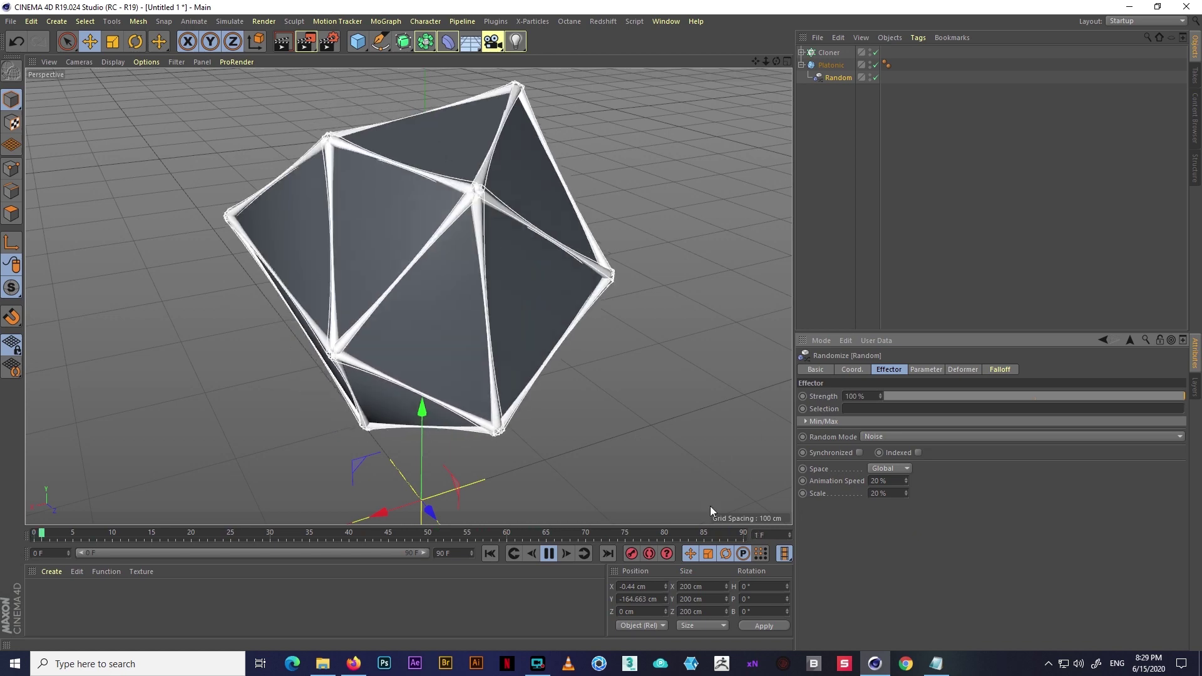
- Change Animation Speed to 150%, then settle on 65%, and enter a new Strength value
double_click(882, 481)
type("150")
key("Return")
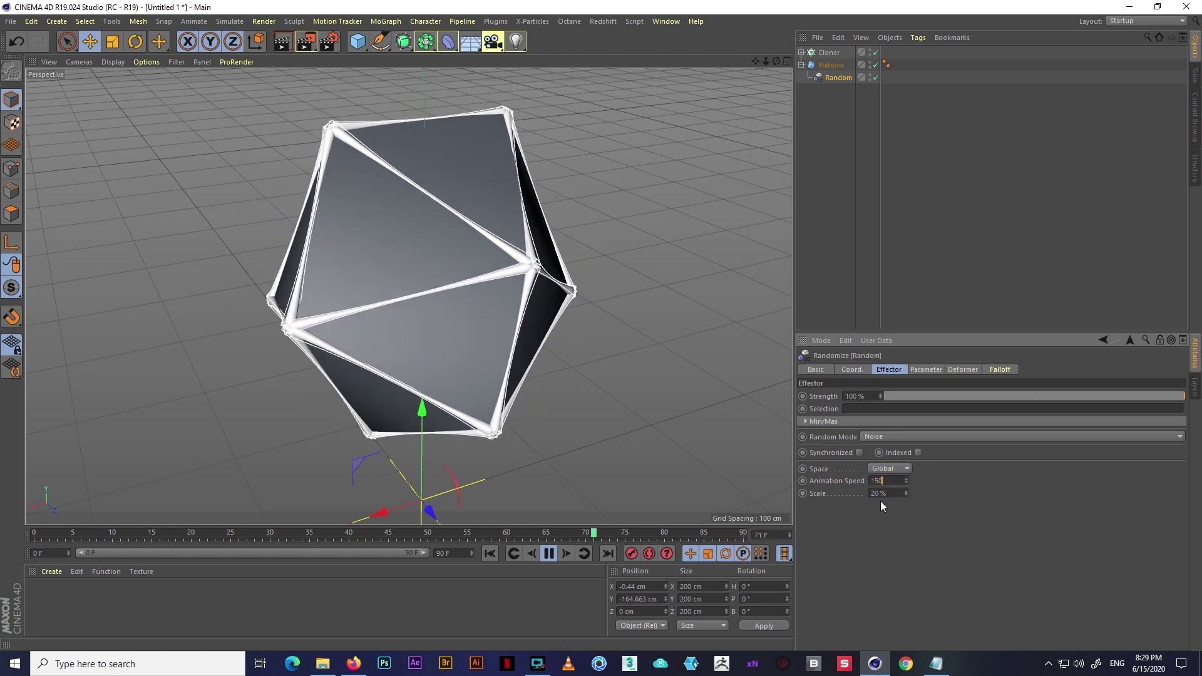
double_click(893, 481)
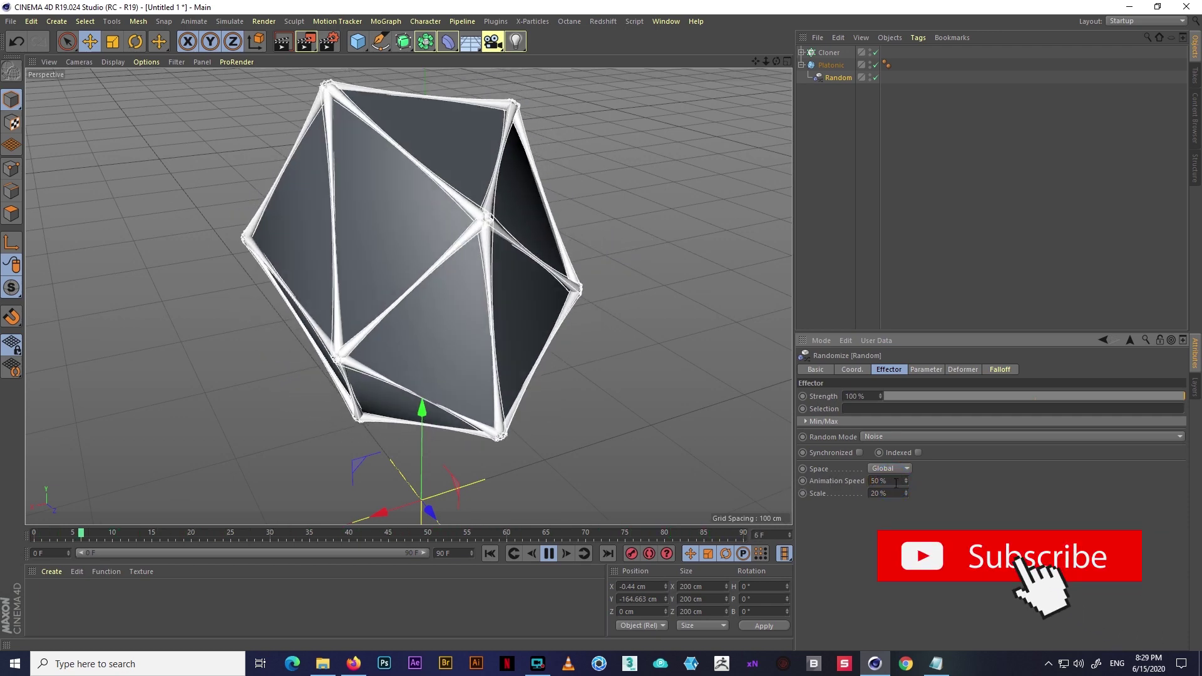
type("65")
key("Return")
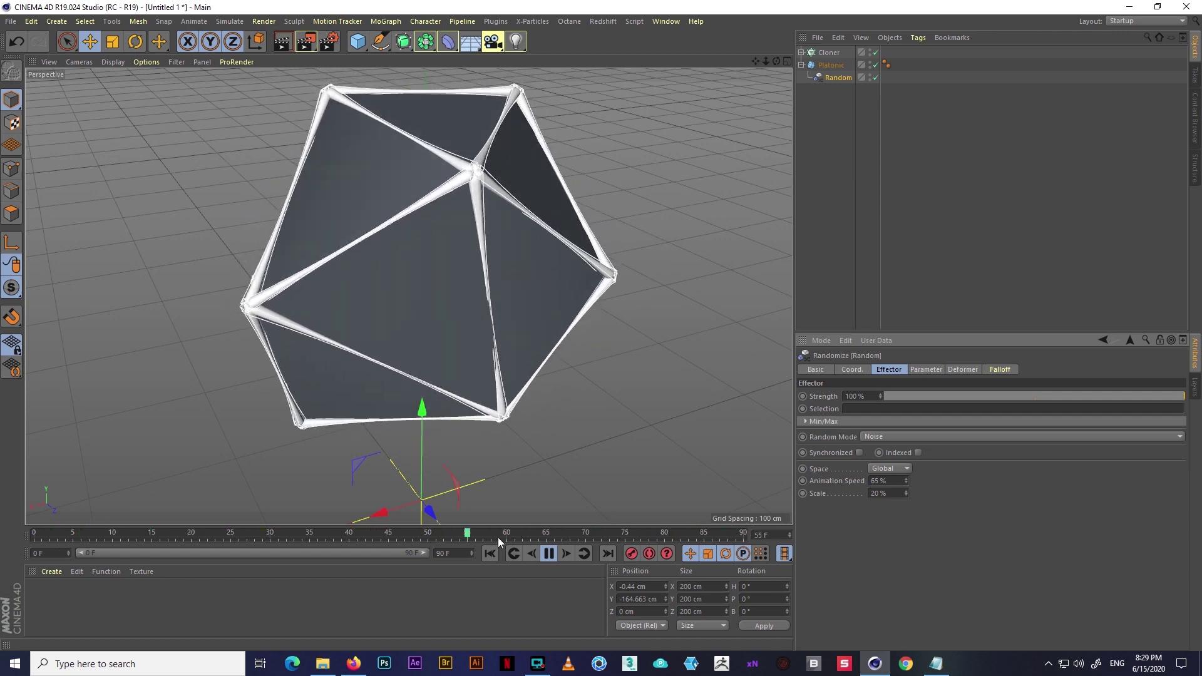
type("10")
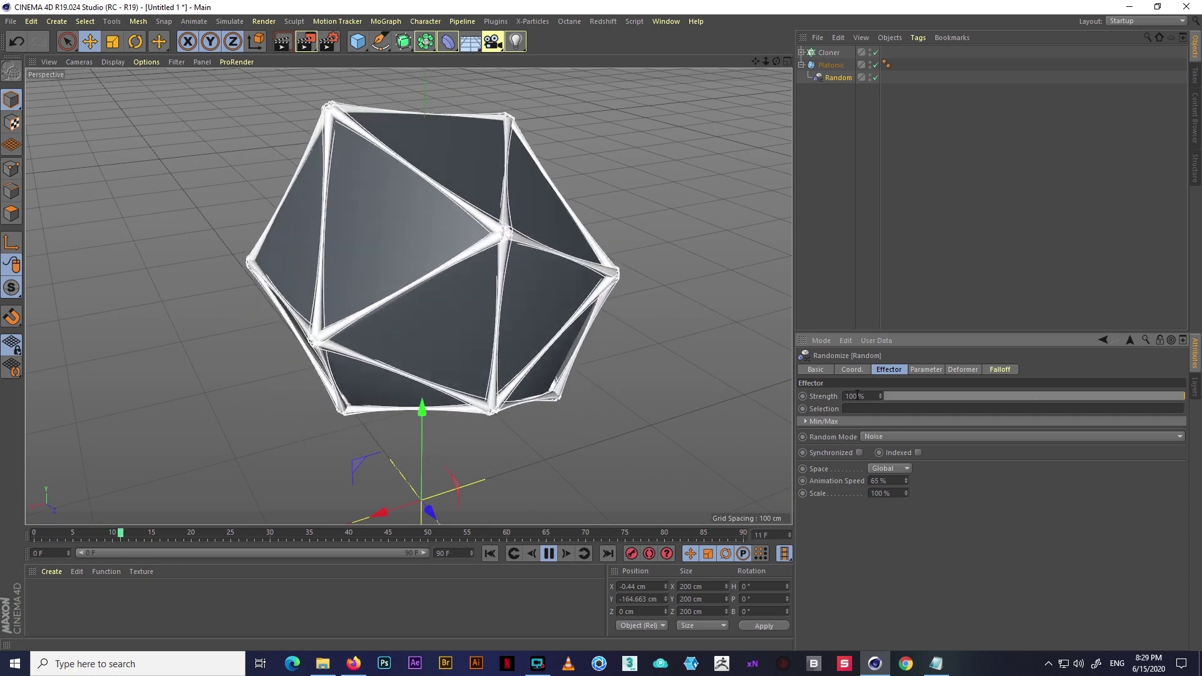
type("200")
- Apply 200% Strength, hide the Platonic solid, and orbit to view the bare strut cage
key("Return")
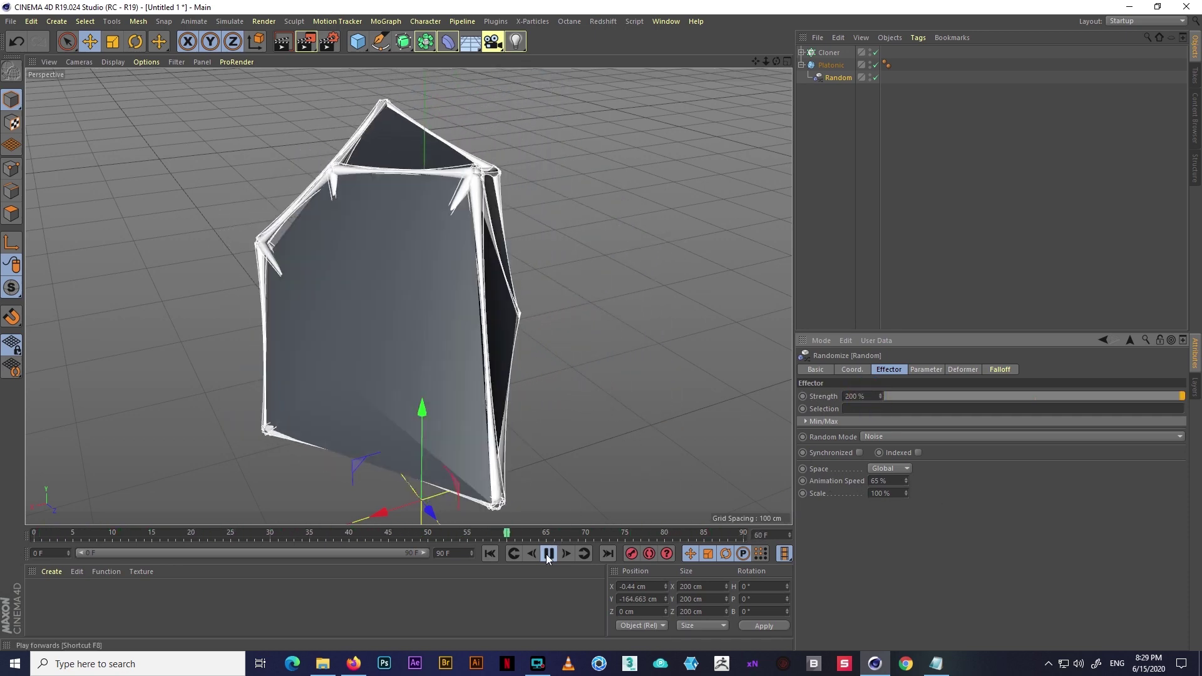
left_click(870, 63)
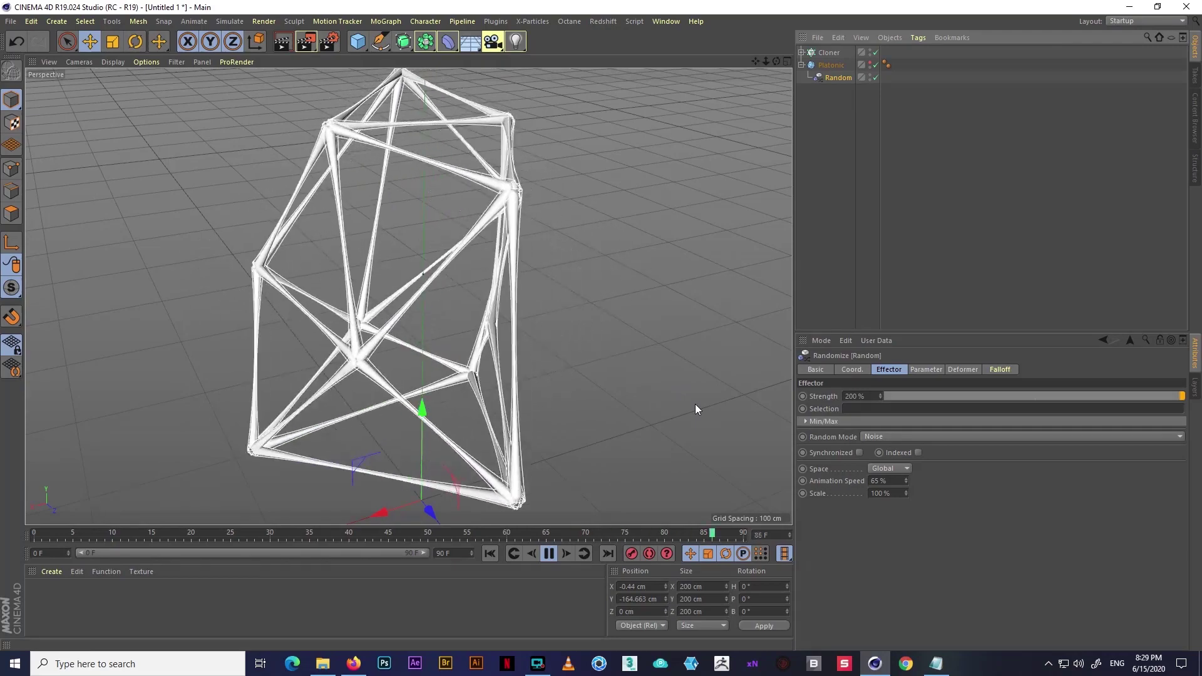
mouse_move(623, 433)
left_mouse_down("alt")
mouse_move(741, 407)
mouse_move(645, 422)
left_mouse_up("alt")
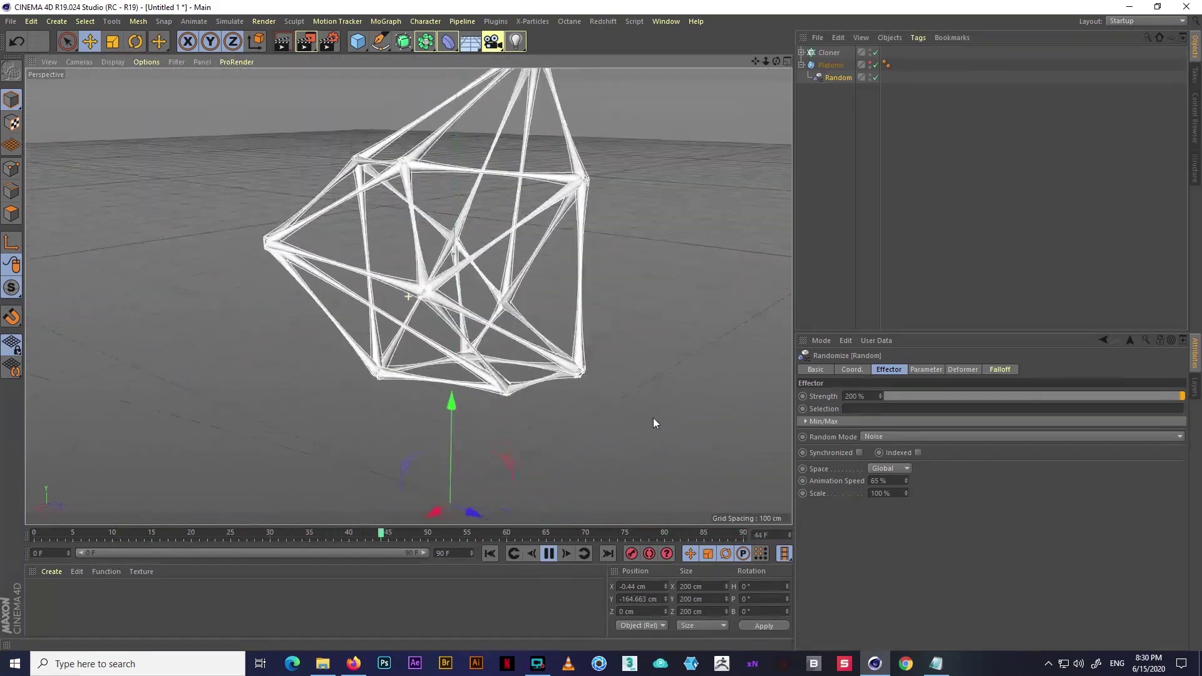
- Pause and test a noise Scale of 300% with Strength 100%, then resume playback
left_click(549, 554)
left_click_drag(570, 513, 508, 419, "alt")
double_click(888, 494)
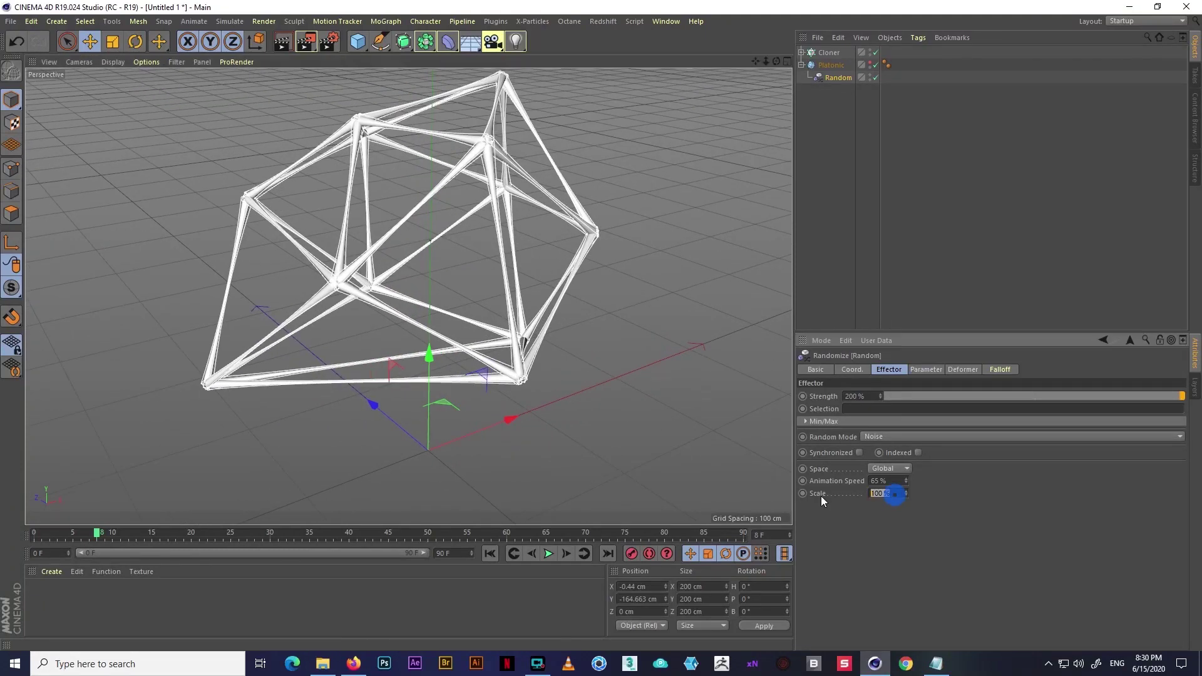
type("300")
key("Return")
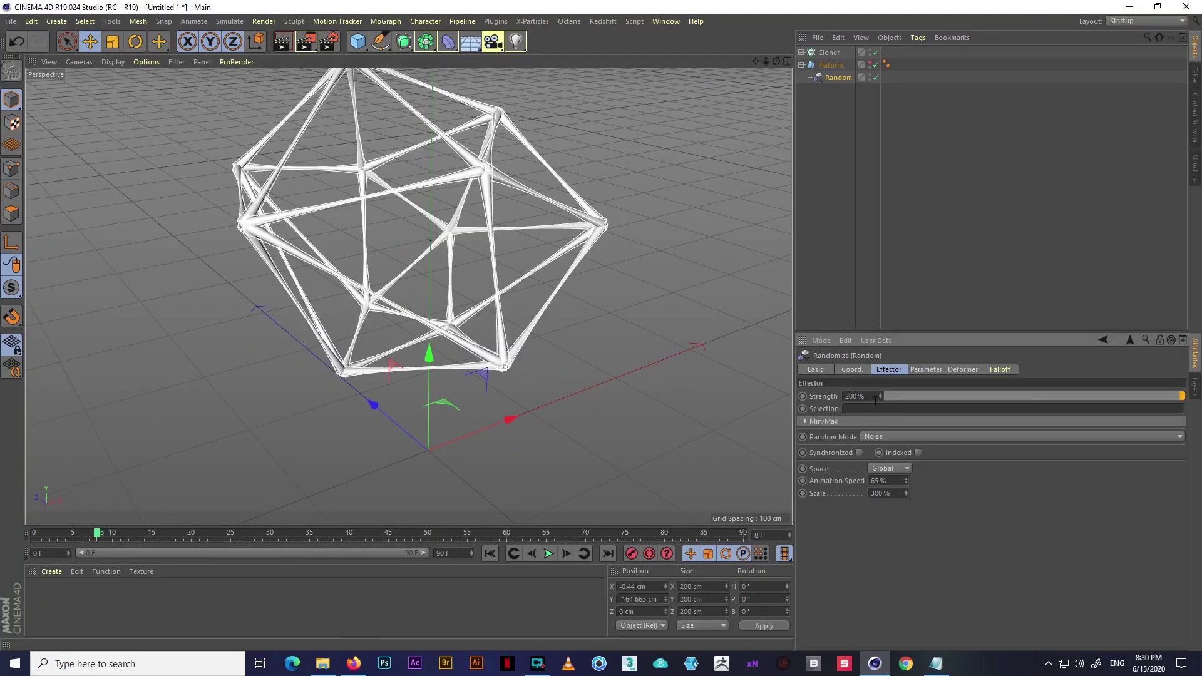
type("100")
key("Return")
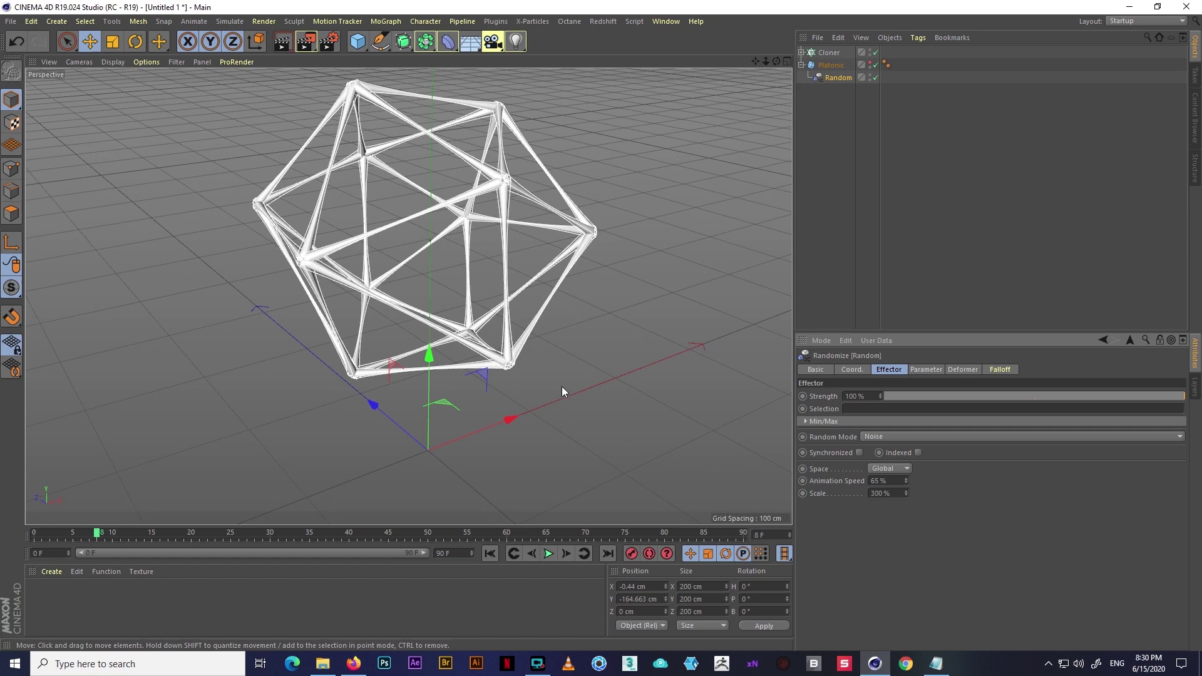
left_click(548, 554)
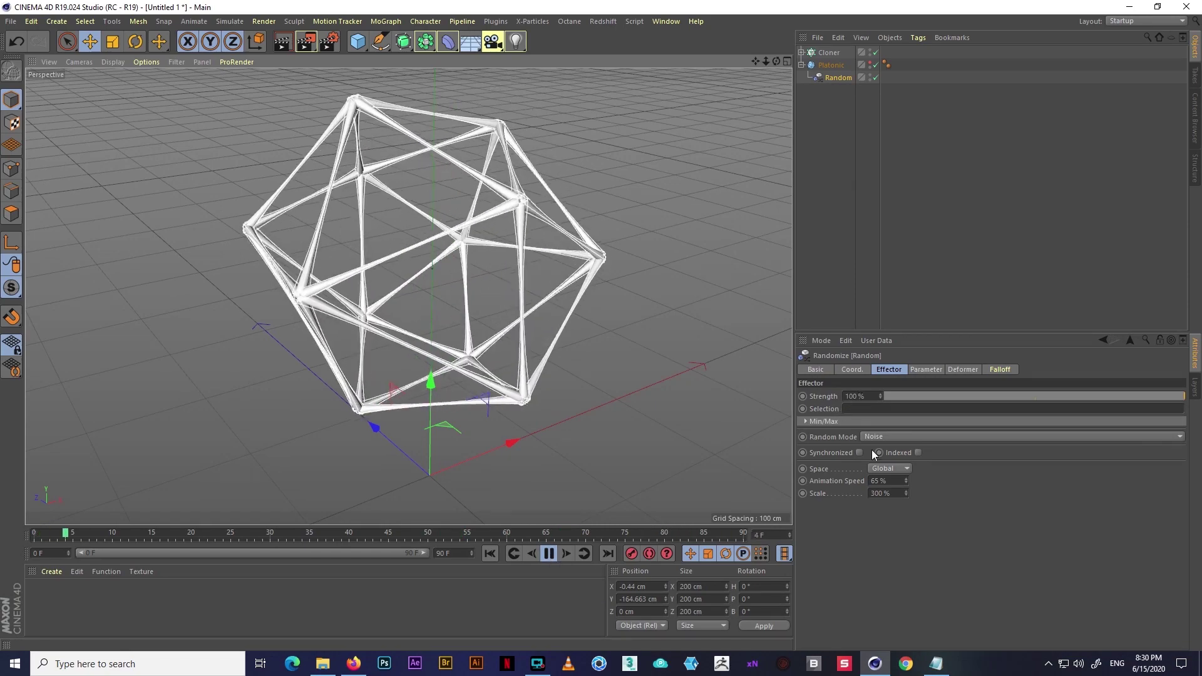
- Return noise Scale to 100% and raise Strength to 200%, then 300%
double_click(883, 493)
type("100")
key("Return")
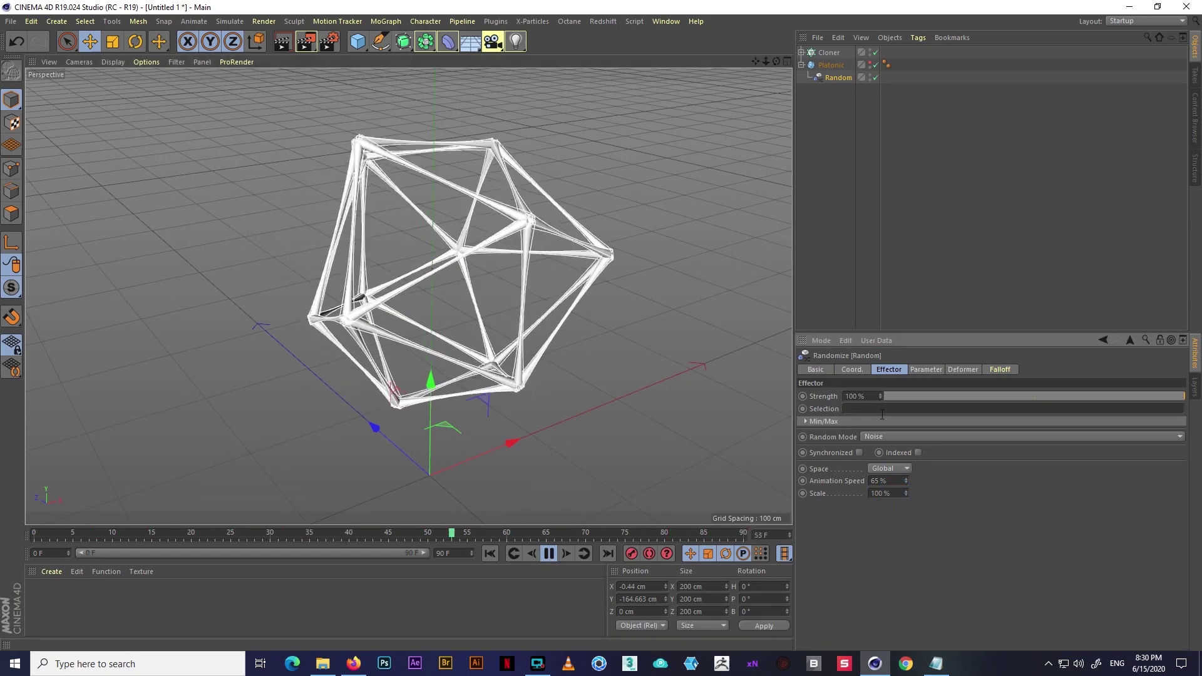
double_click(861, 396)
type("200")
key("Return")
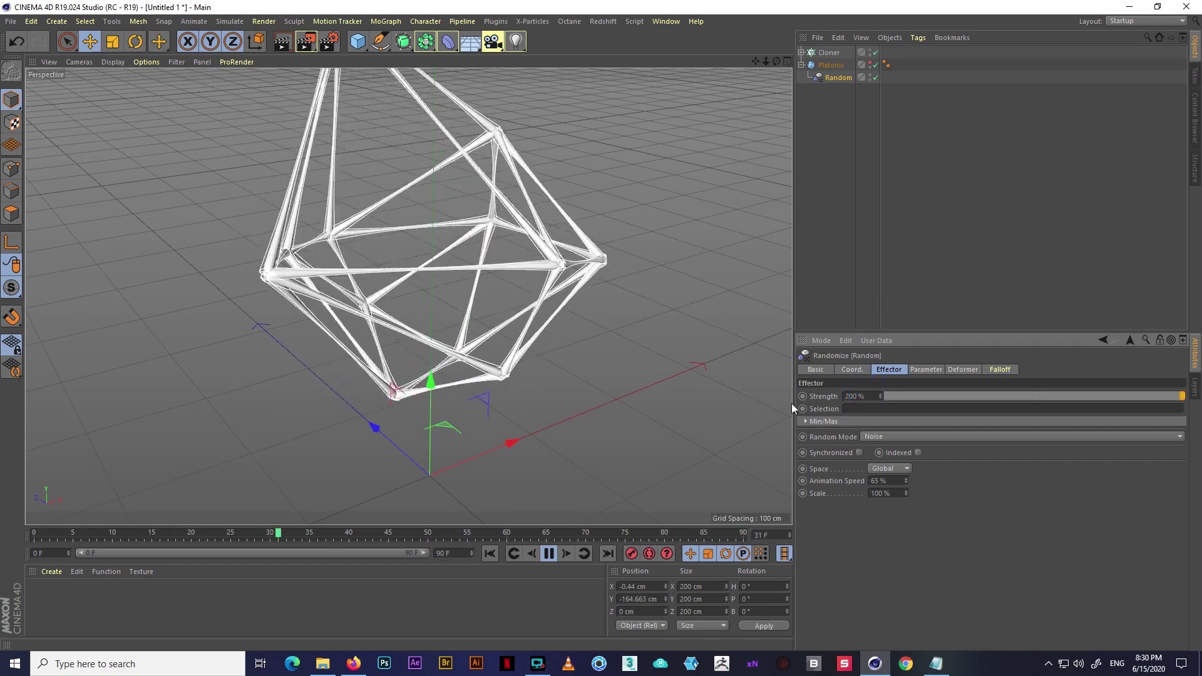
type("300")
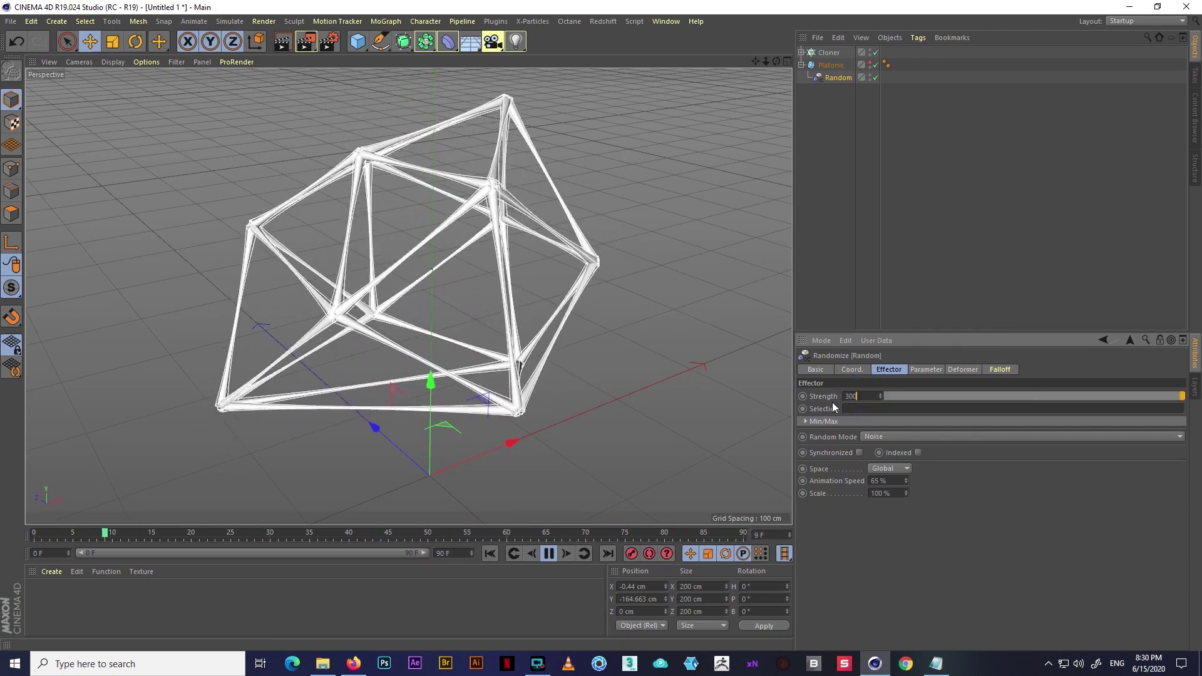
key("Return")
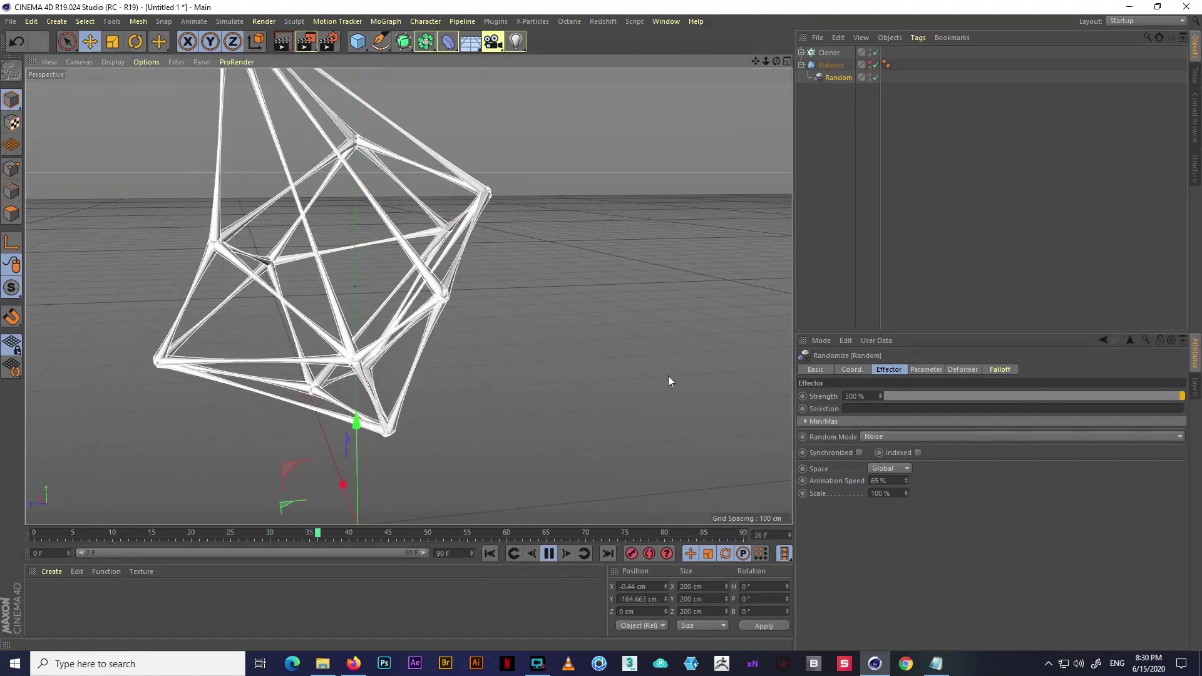
- Show the Platonic solid's faces again and set Animation Speed to 50%
left_click(870, 65)
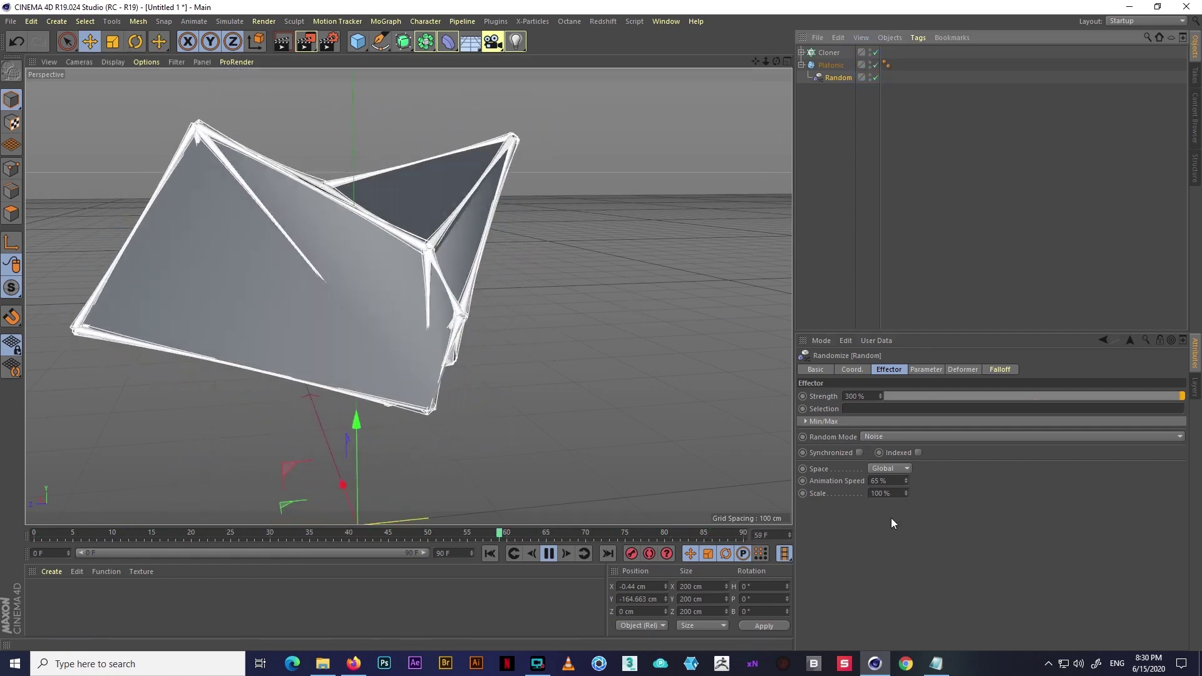
left_click(896, 481)
type("55")
key("Return")
type("50")
key("Return")
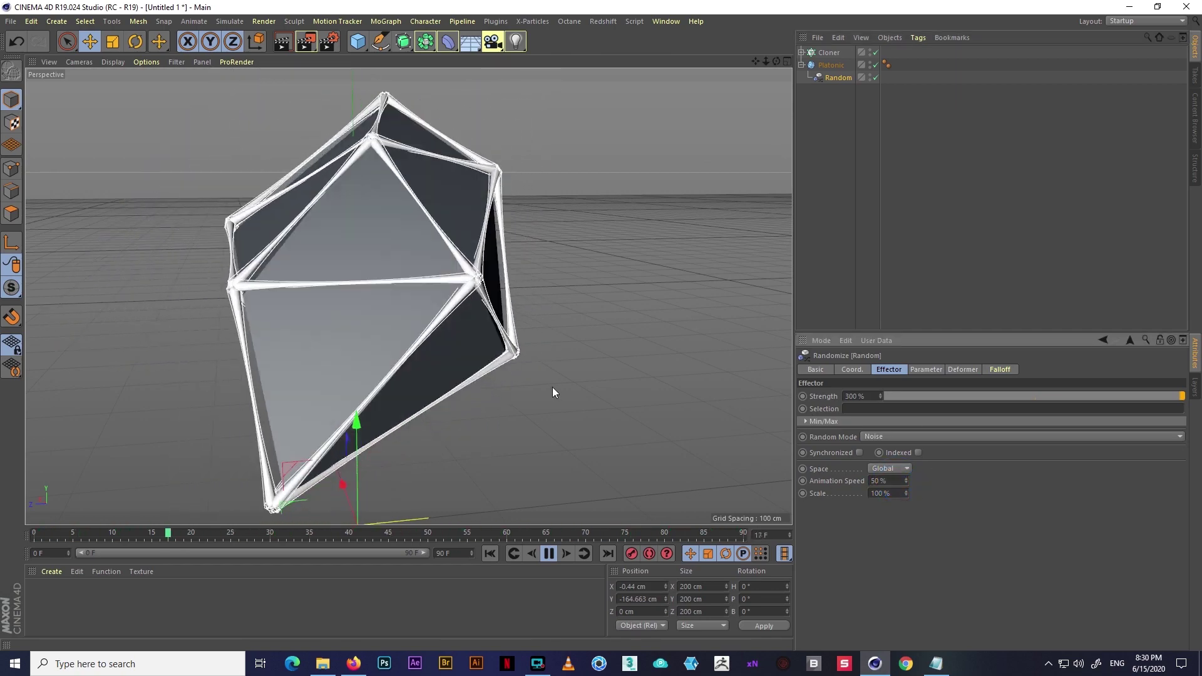
left_click(576, 376)
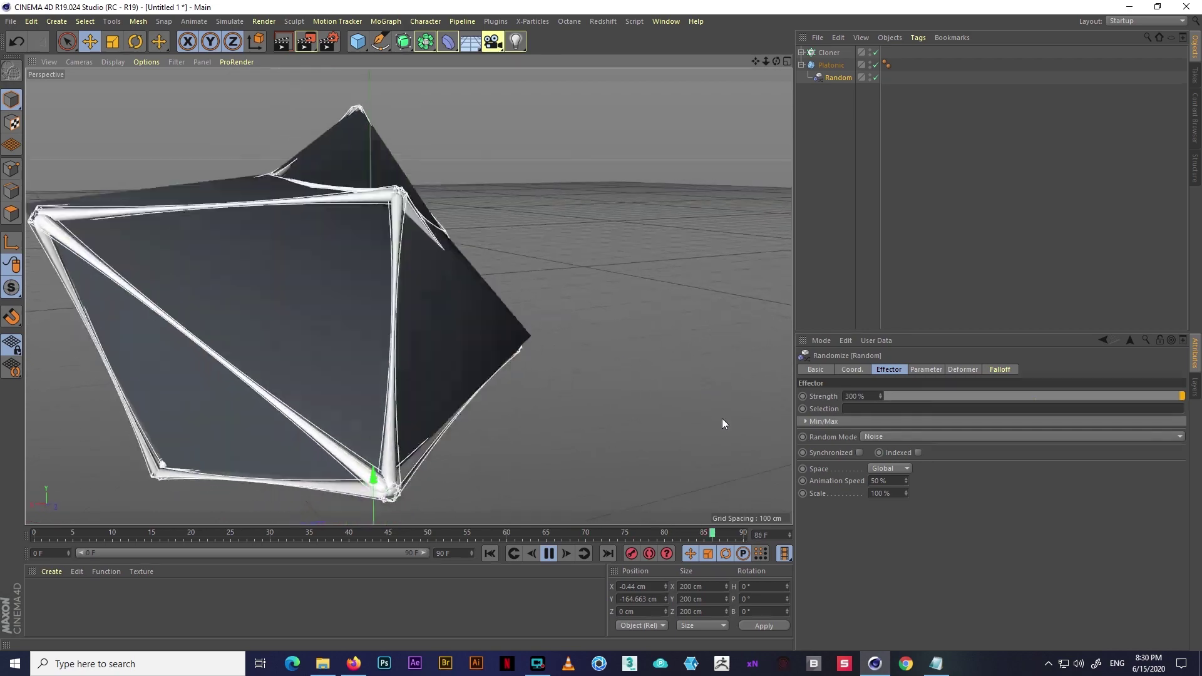
- Stop playback, rewind to the first frame, step one frame, and reselect the Random effector
left_click(549, 553)
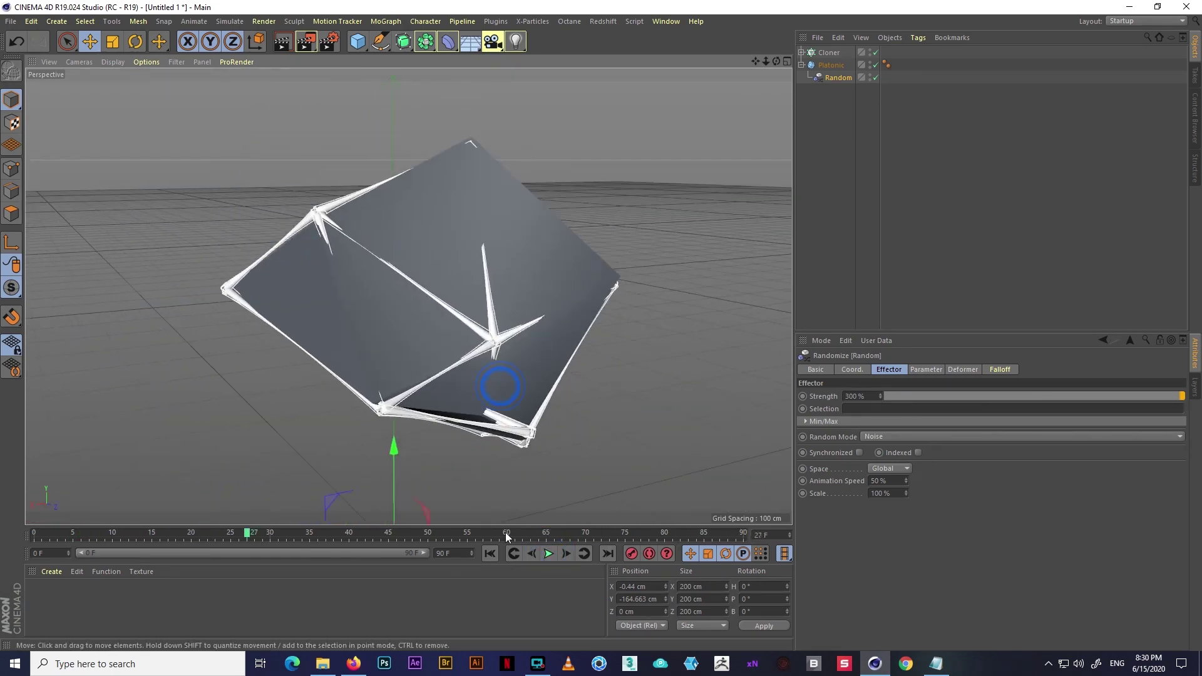
key("shift+f")
mouse_move(494, 453)
left_mouse_down("alt")
mouse_move(667, 387)
mouse_move(700, 389)
left_mouse_up("alt")
left_click(663, 414)
left_click(566, 553)
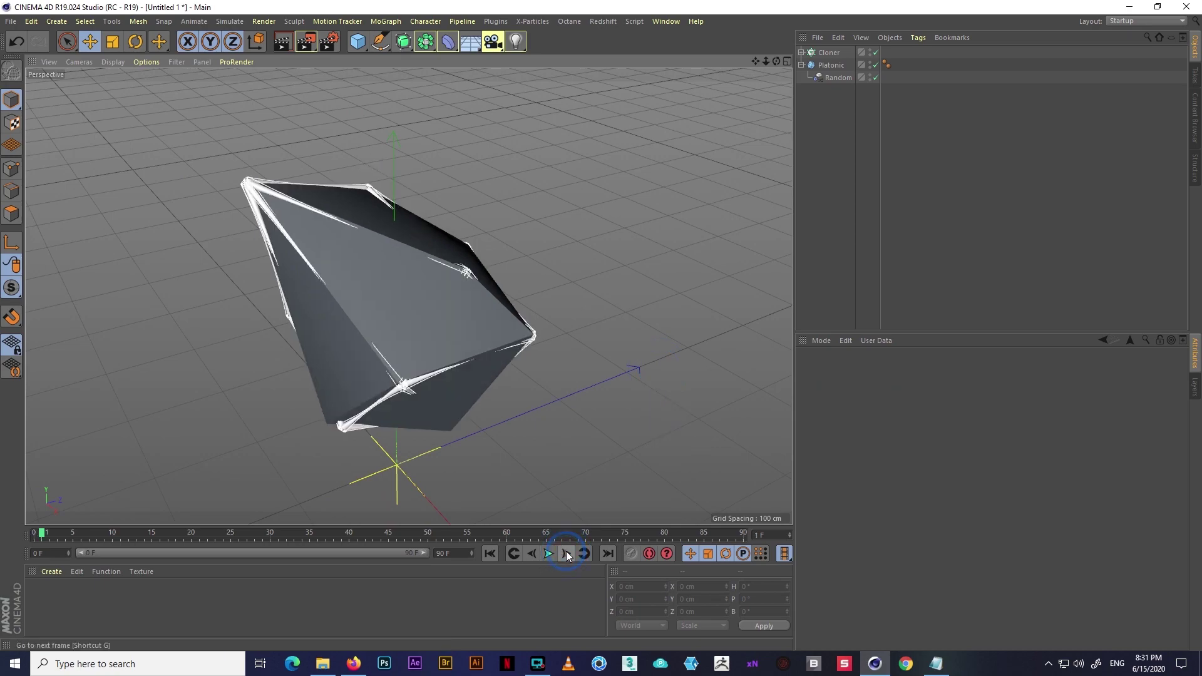
mouse_move(606, 420)
left_mouse_down("alt")
mouse_move(351, 376)
mouse_move(328, 318)
mouse_move(408, 265)
mouse_move(542, 264)
mouse_move(684, 374)
mouse_move(460, 350)
mouse_move(276, 294)
mouse_move(434, 313)
mouse_move(454, 283)
mouse_move(677, 165)
left_mouse_up("alt")
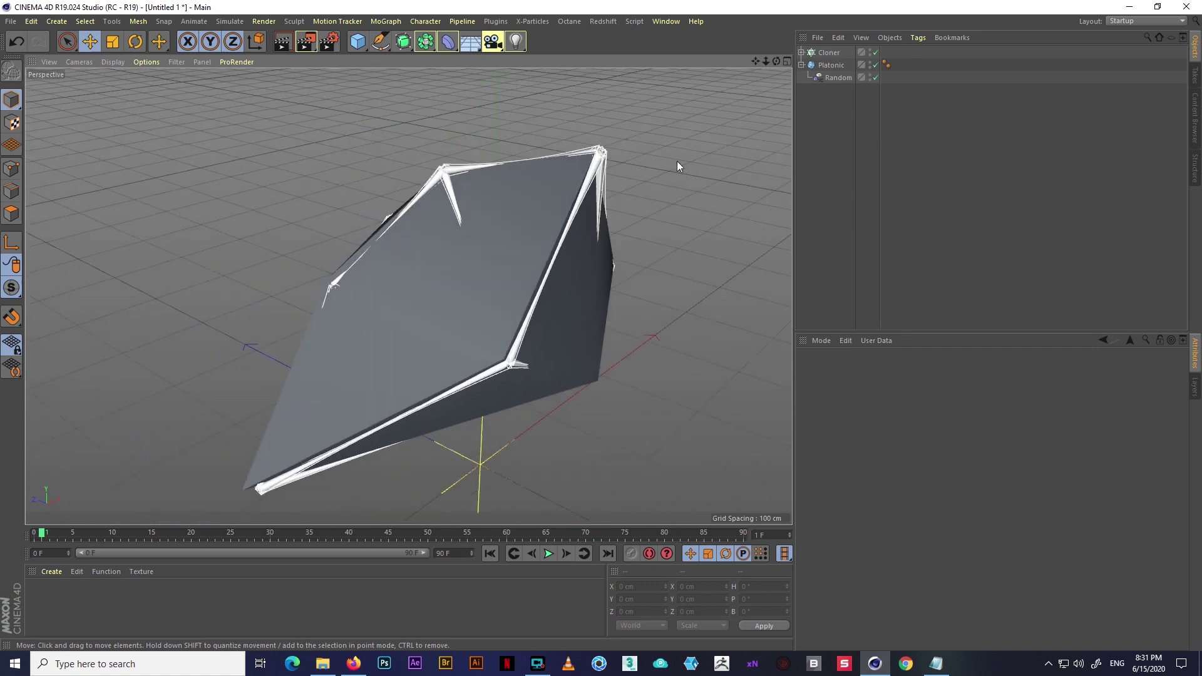
left_click(830, 81)
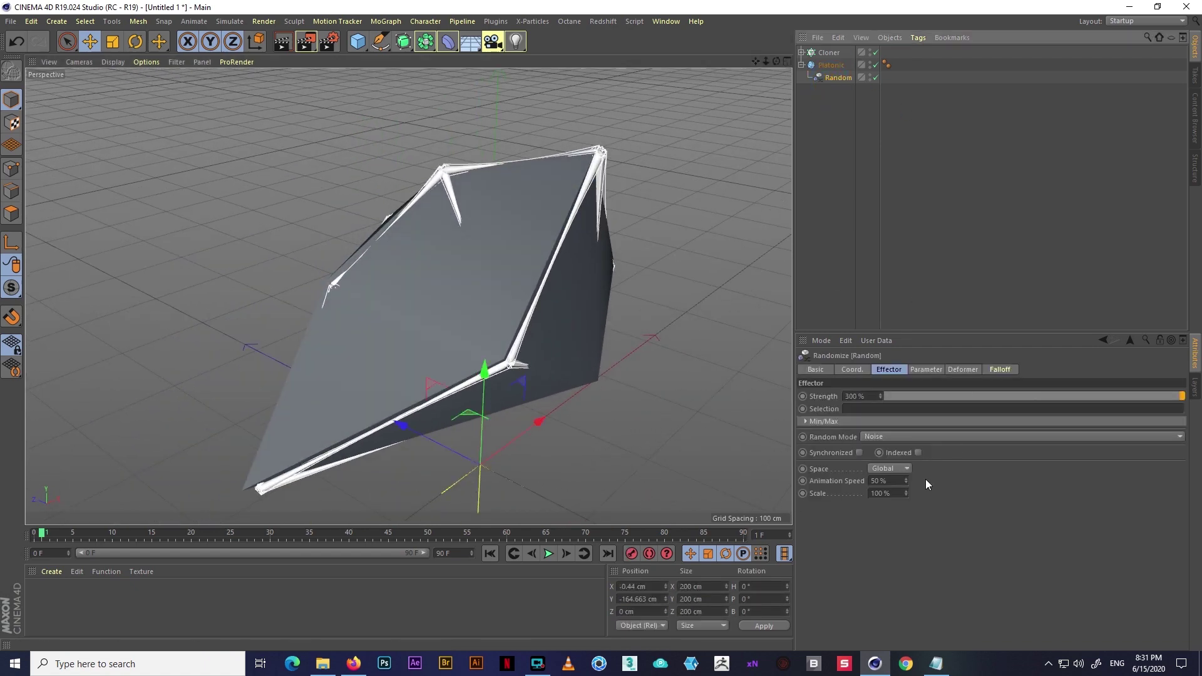
- Toggle Indexed on and off, orbiting and playing to compare the cage deformation
left_click(918, 453)
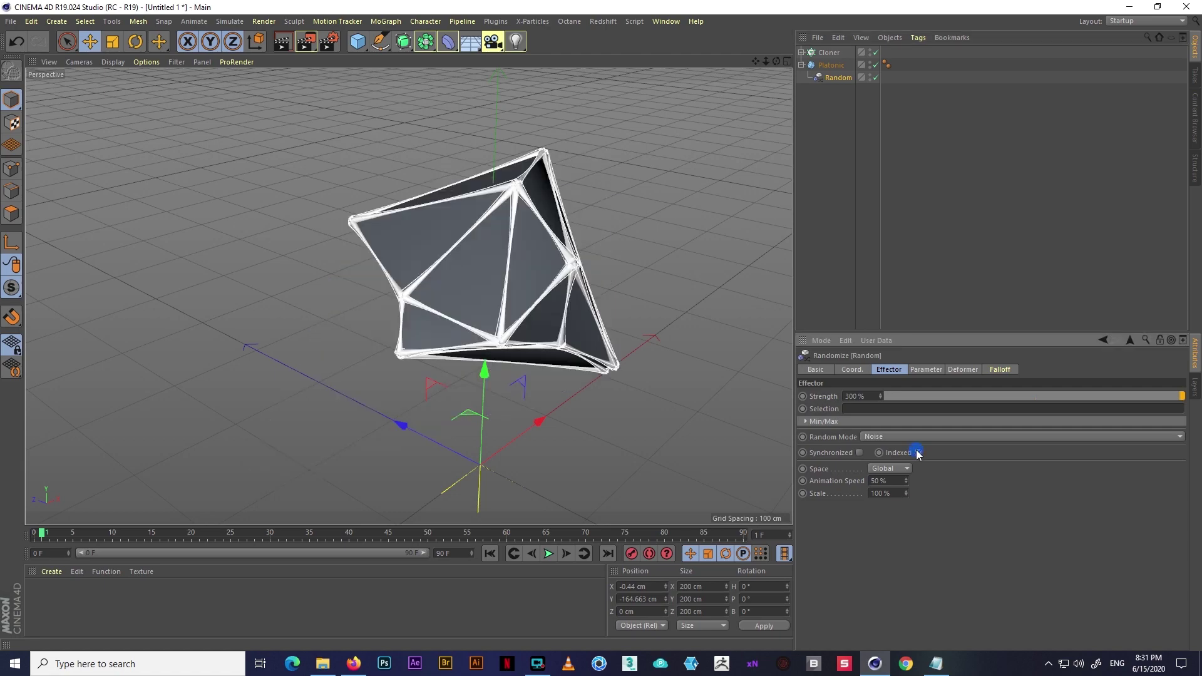
mouse_move(720, 401)
left_mouse_down("alt")
mouse_move(494, 373)
mouse_move(642, 336)
mouse_move(478, 351)
mouse_move(502, 325)
left_mouse_up("alt")
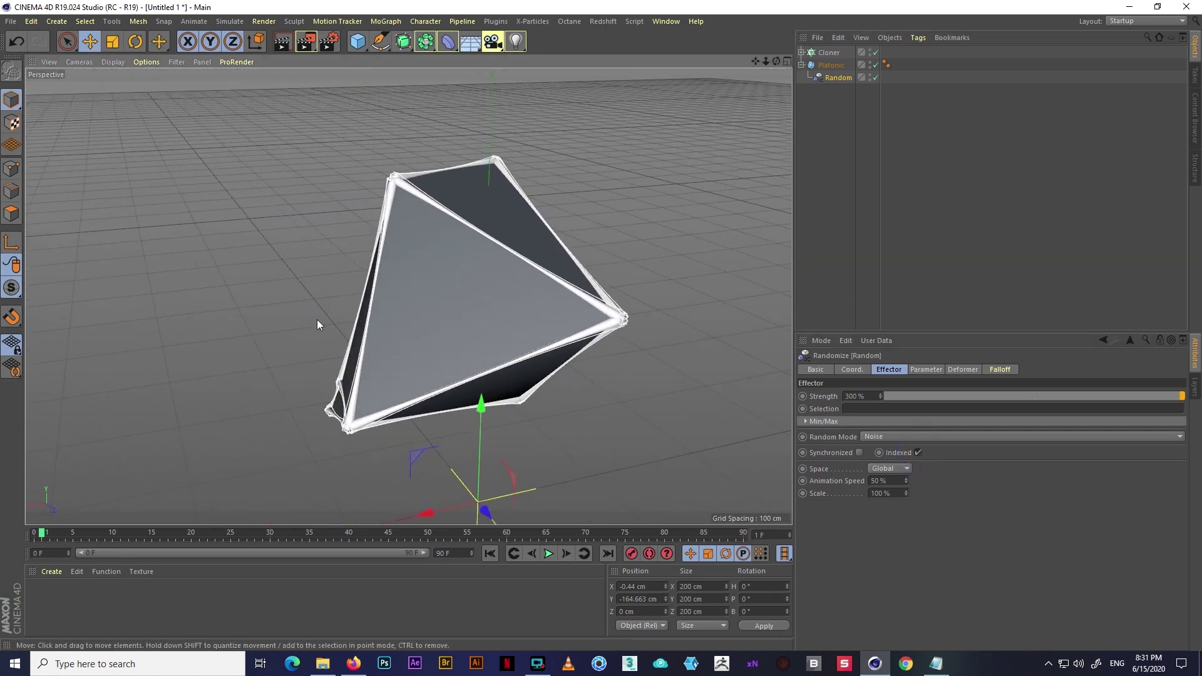
mouse_move(317, 324)
left_mouse_down("alt")
mouse_move(550, 344)
mouse_move(558, 378)
mouse_move(626, 400)
left_mouse_up("alt")
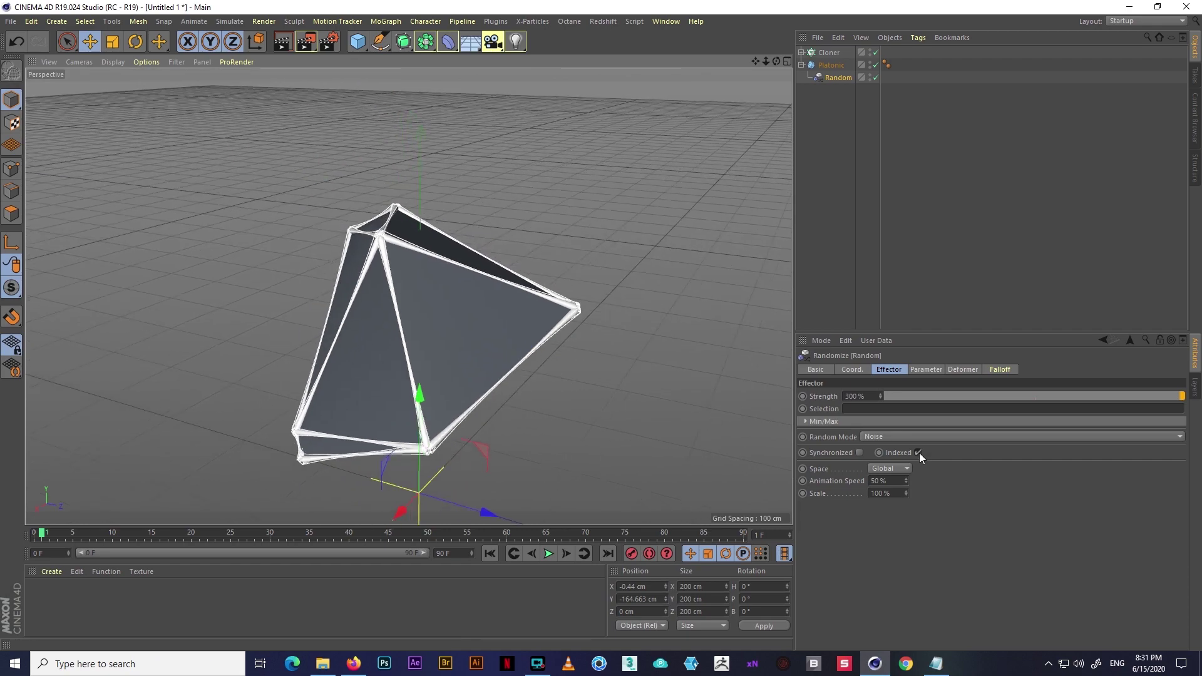
left_click(918, 453)
mouse_move(586, 241)
left_mouse_down("alt")
mouse_move(370, 252)
mouse_move(476, 153)
mouse_move(482, 232)
mouse_move(595, 341)
mouse_move(467, 243)
mouse_move(588, 315)
left_mouse_up("alt")
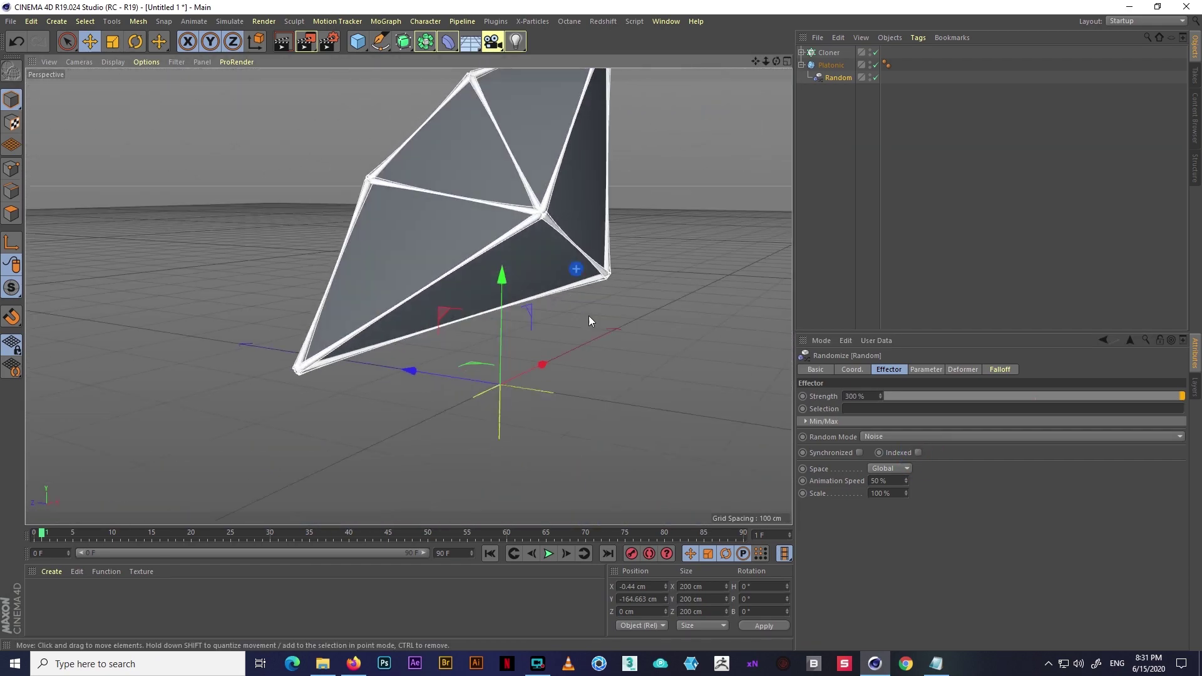
left_click(548, 553)
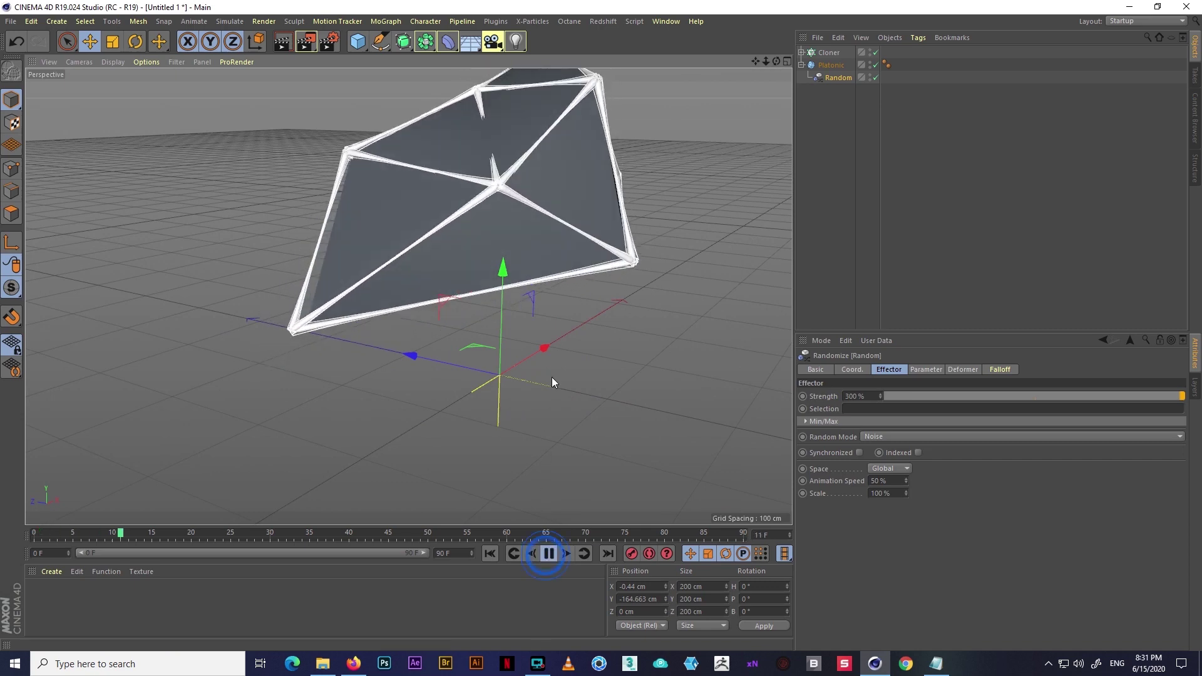
left_click(547, 553)
left_click_drag(601, 243, 559, 235, "alt")
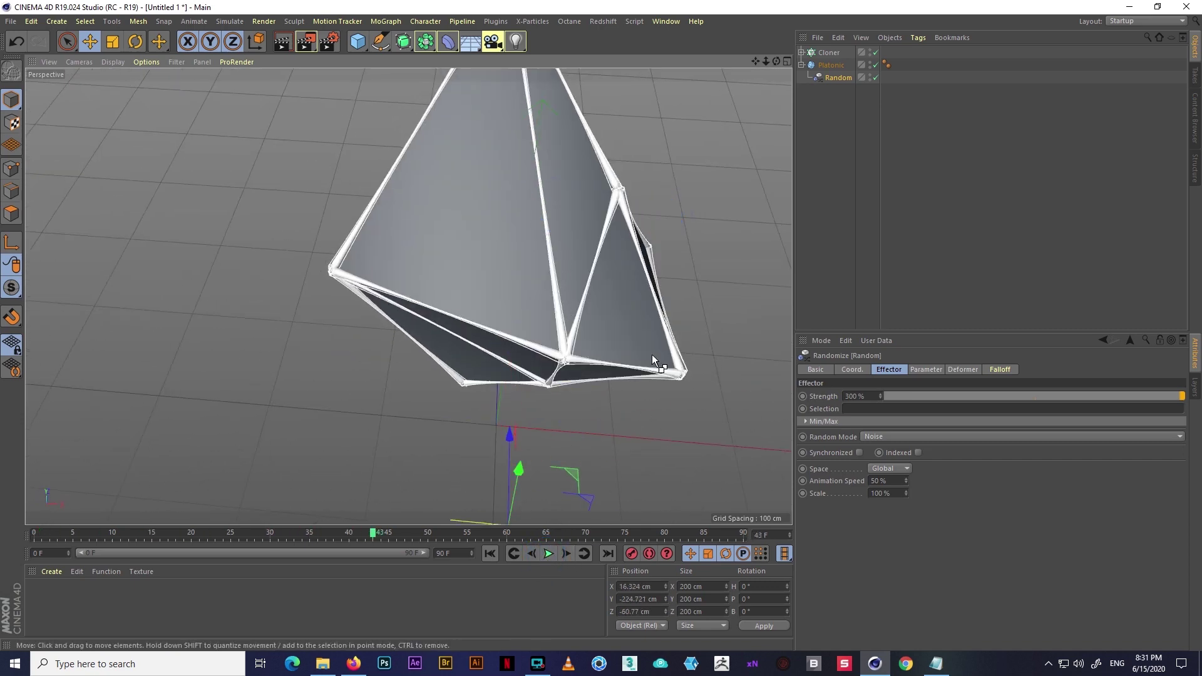
mouse_move(681, 324)
left_mouse_down("alt")
mouse_move(738, 313)
mouse_move(610, 345)
mouse_move(643, 335)
mouse_move(778, 181)
left_mouse_up("alt")
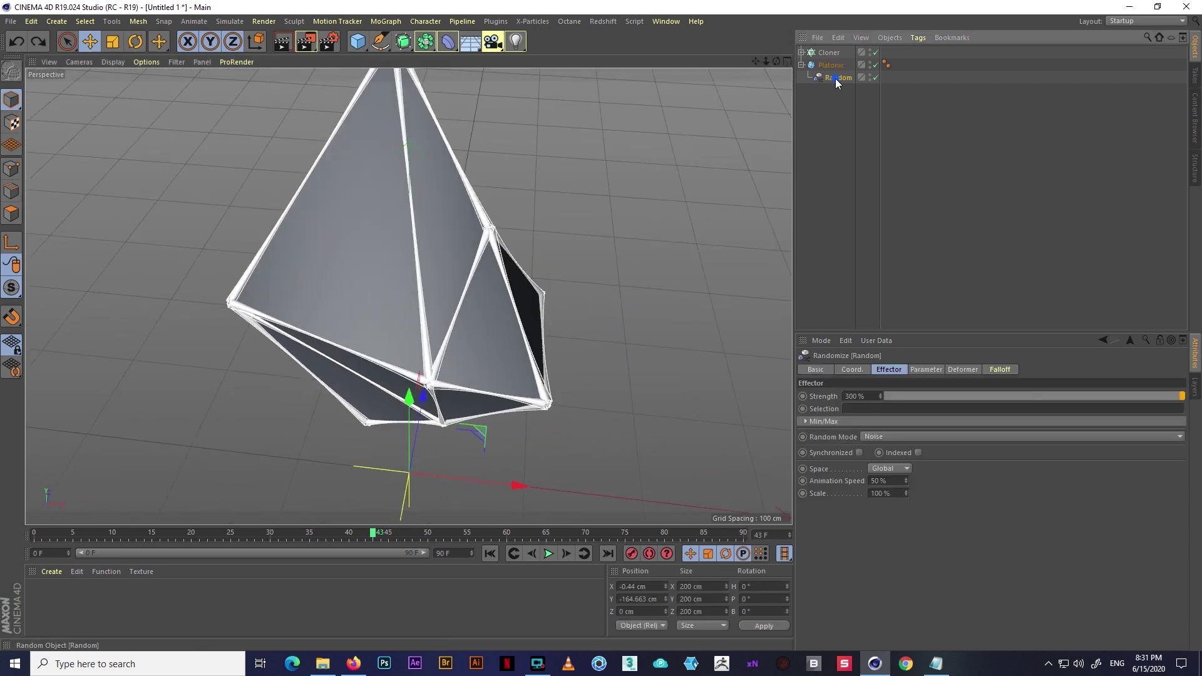
- Re-enable Indexed, inspect the reshaped cage from several angles, and replay from the start
left_click(547, 555)
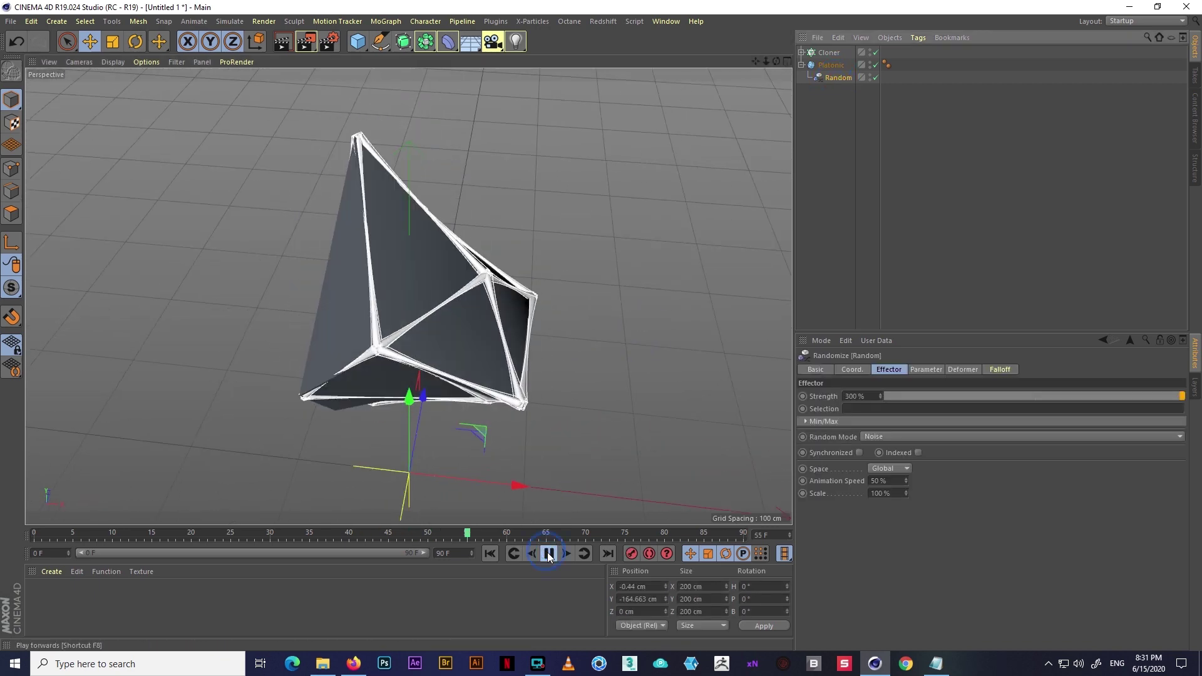
left_click(548, 554)
left_click(549, 555)
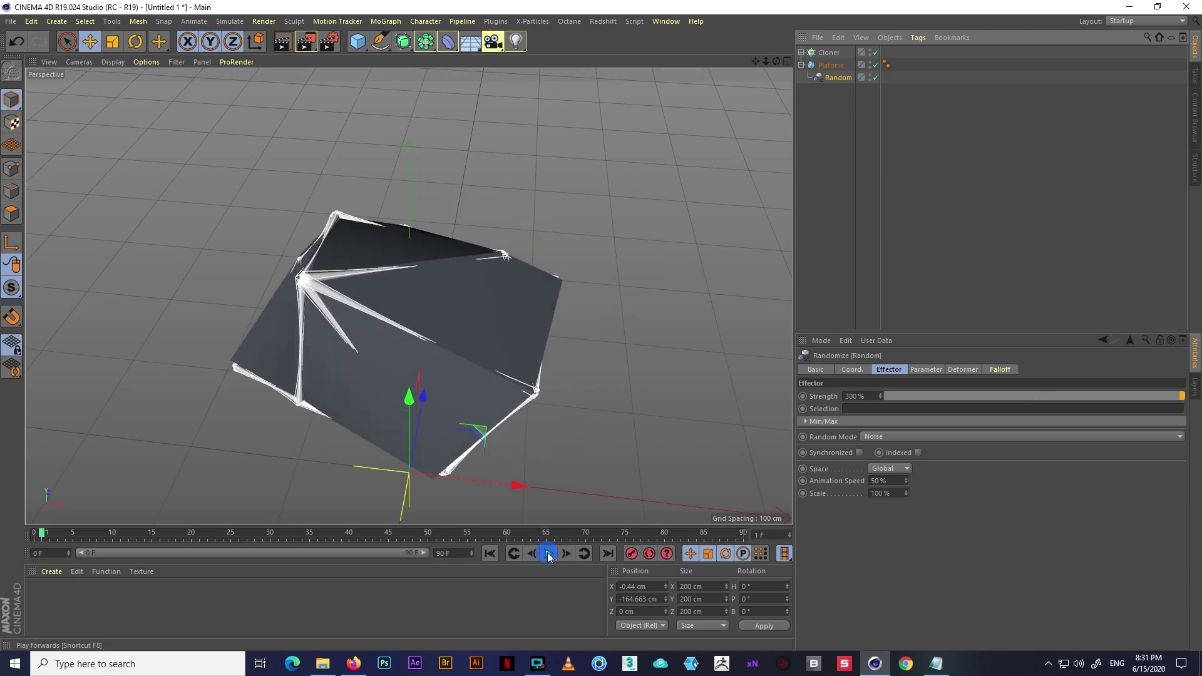
mouse_move(574, 401)
left_mouse_down("alt")
mouse_move(396, 353)
mouse_move(603, 371)
mouse_move(537, 306)
left_mouse_up("alt")
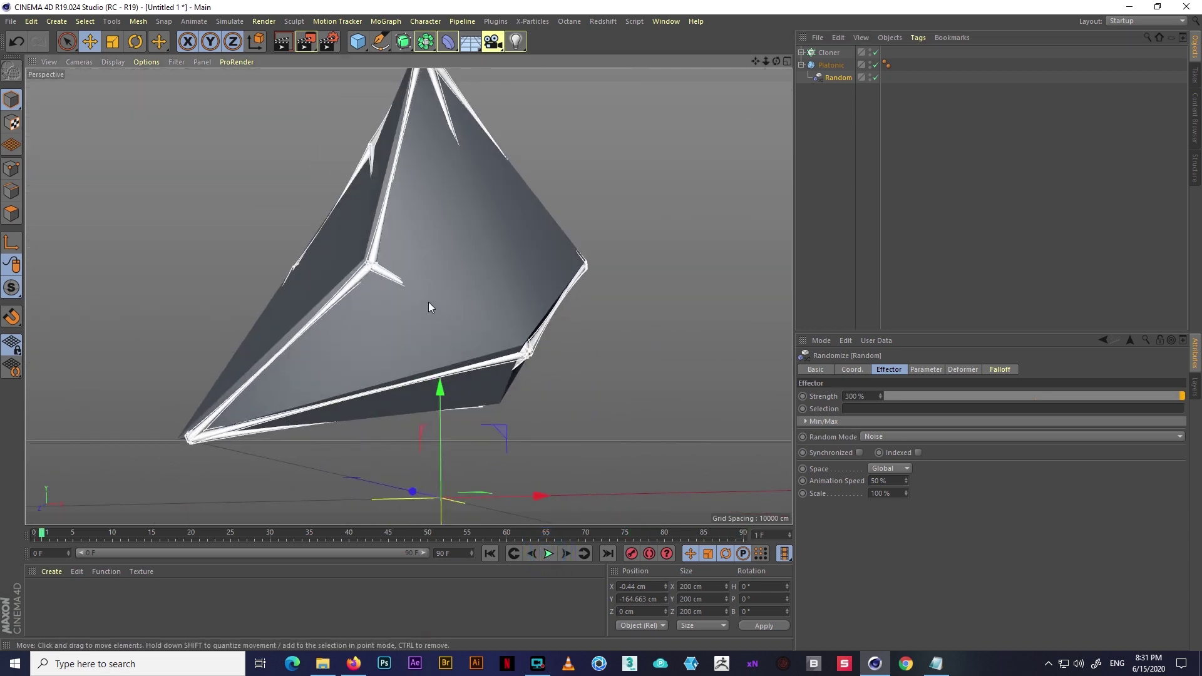
left_click_drag(660, 377, 877, 454, "alt")
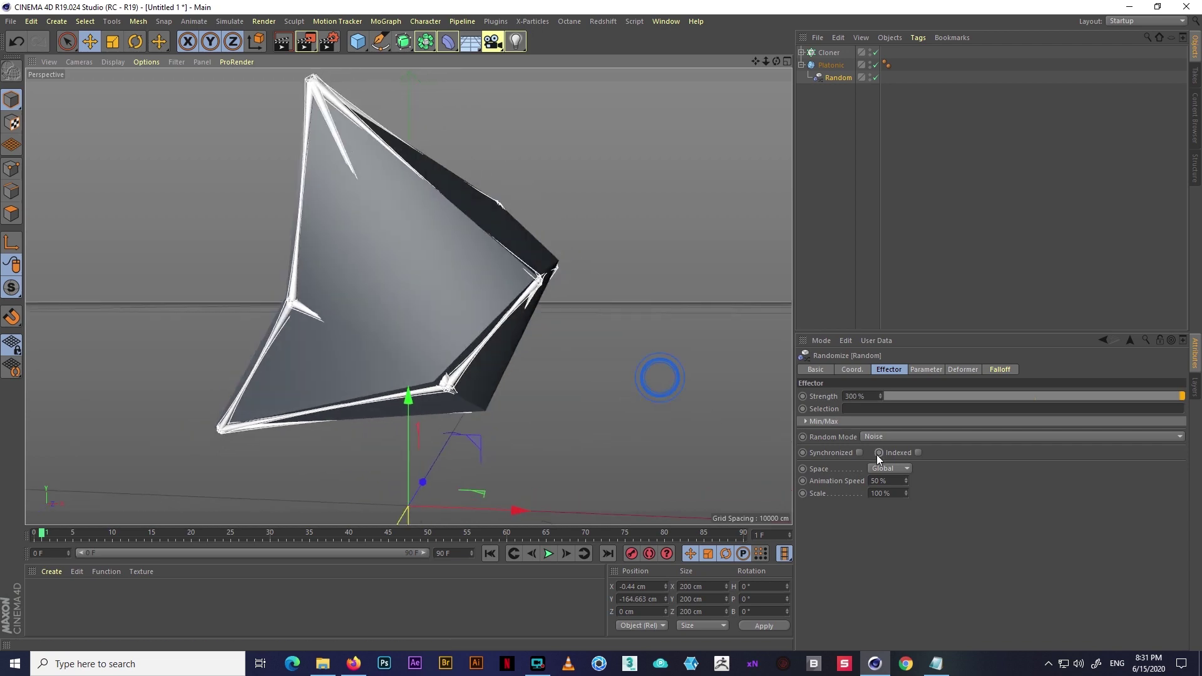
left_click(918, 452)
left_click_drag(607, 370, 547, 538, "alt")
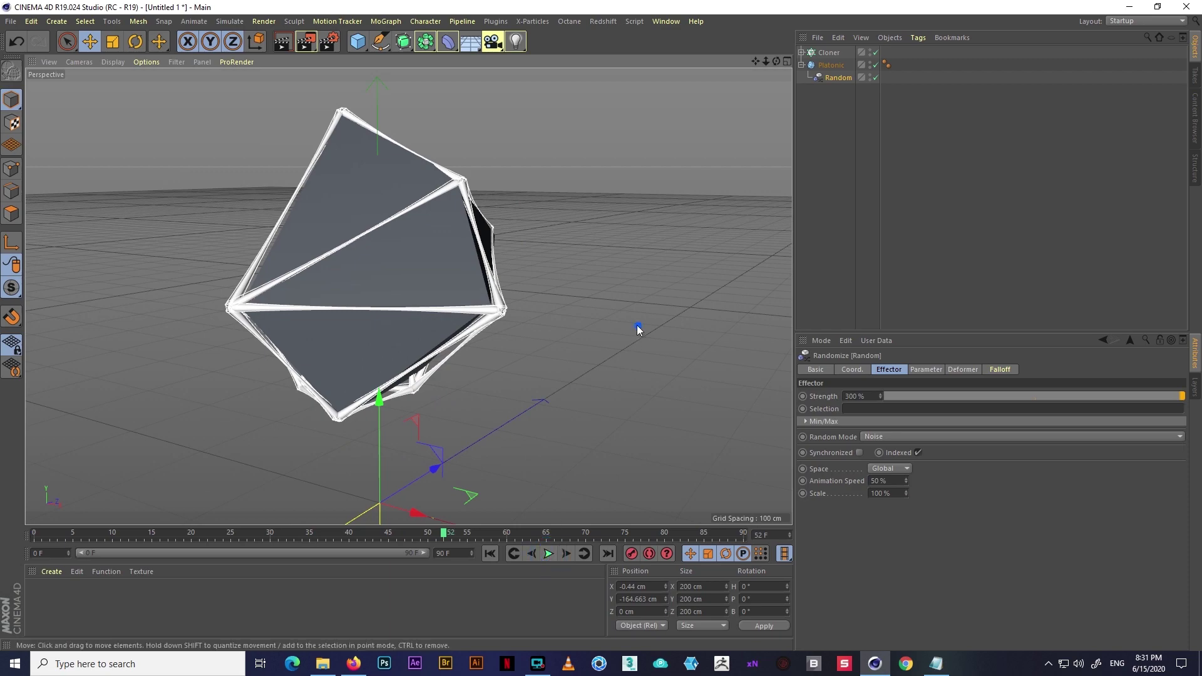
mouse_move(639, 330)
left_mouse_down("alt")
mouse_move(480, 295)
mouse_move(156, 306)
mouse_move(397, 308)
mouse_move(613, 339)
mouse_move(765, 344)
mouse_move(774, 404)
mouse_move(528, 322)
mouse_move(657, 378)
mouse_move(615, 414)
left_mouse_up("alt")
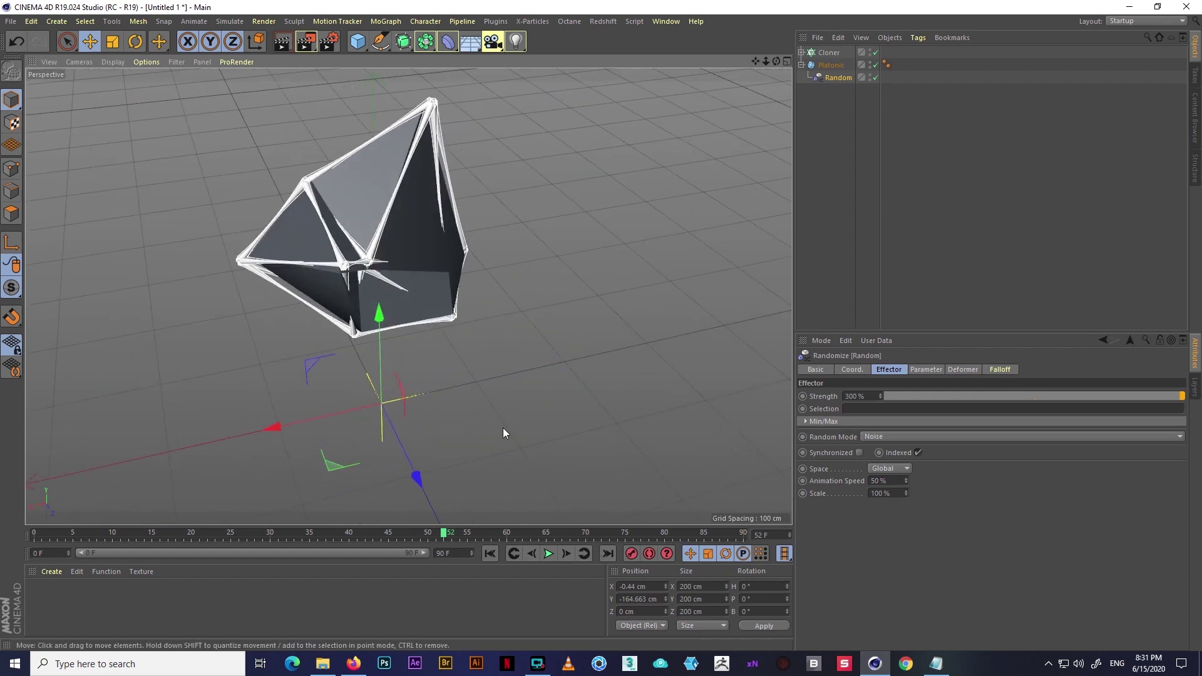
mouse_move(502, 427)
left_mouse_down("alt")
mouse_move(546, 411)
mouse_move(553, 383)
mouse_move(649, 447)
left_mouse_up("alt")
left_click(893, 477)
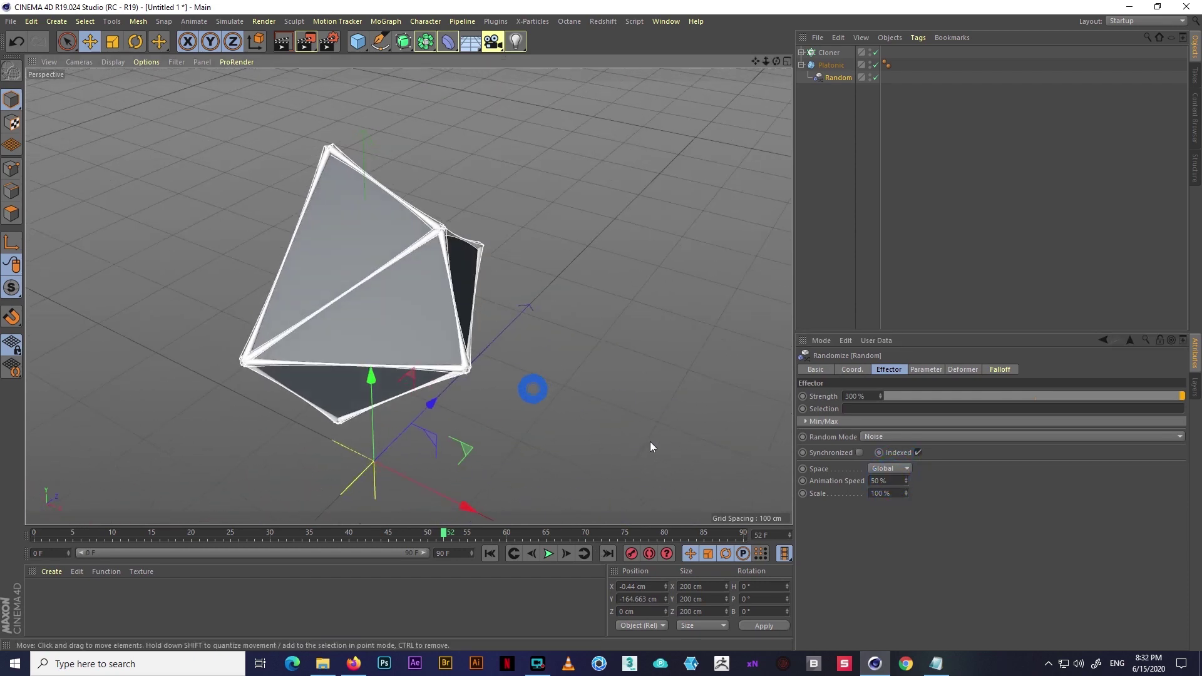
left_click(489, 553)
left_click(548, 554)
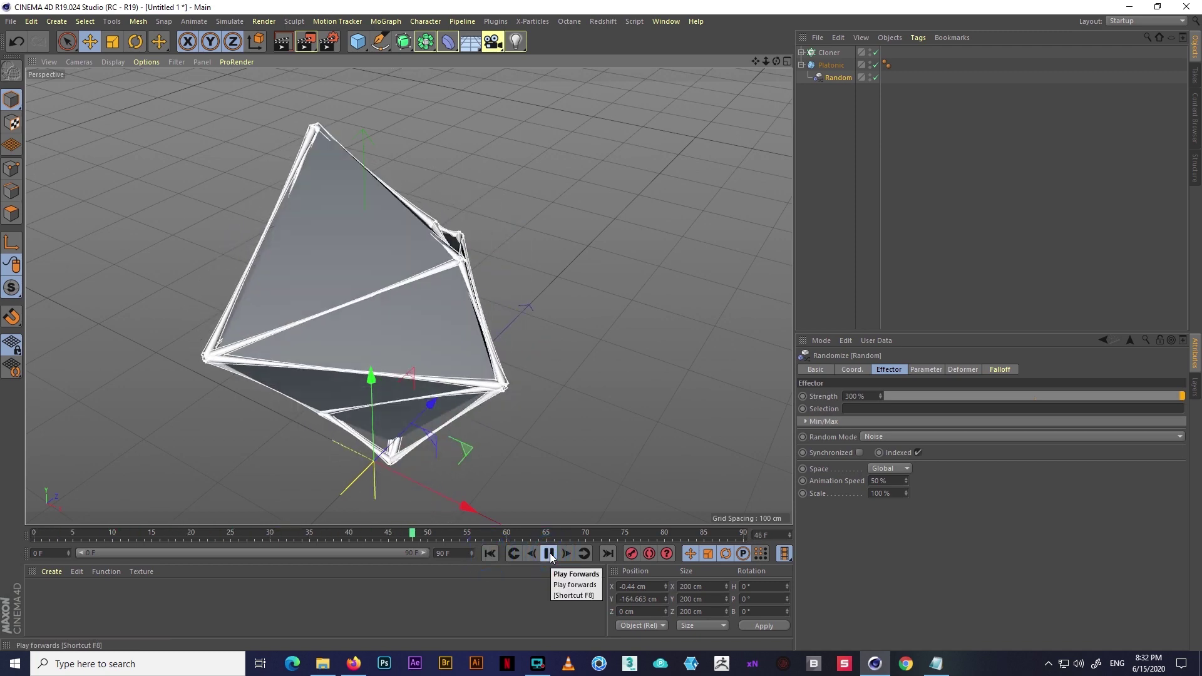
- Lower the Random effector's Strength to 250%, then to 200%
left_click(862, 396)
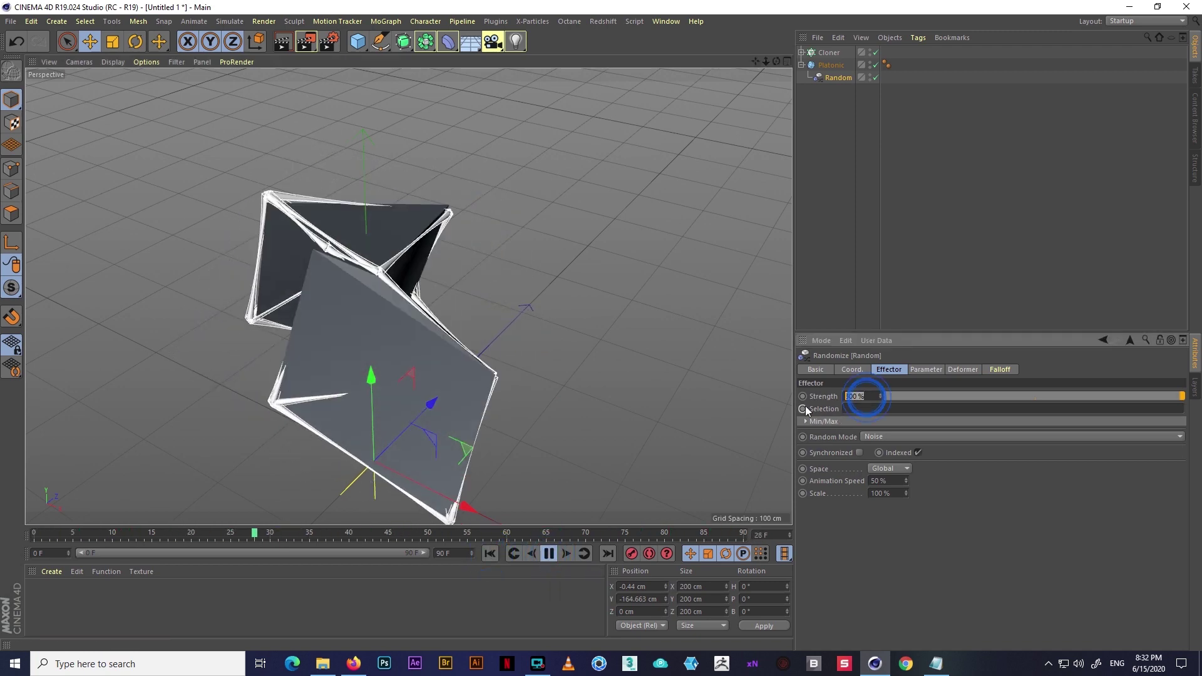
type("250")
key("Return")
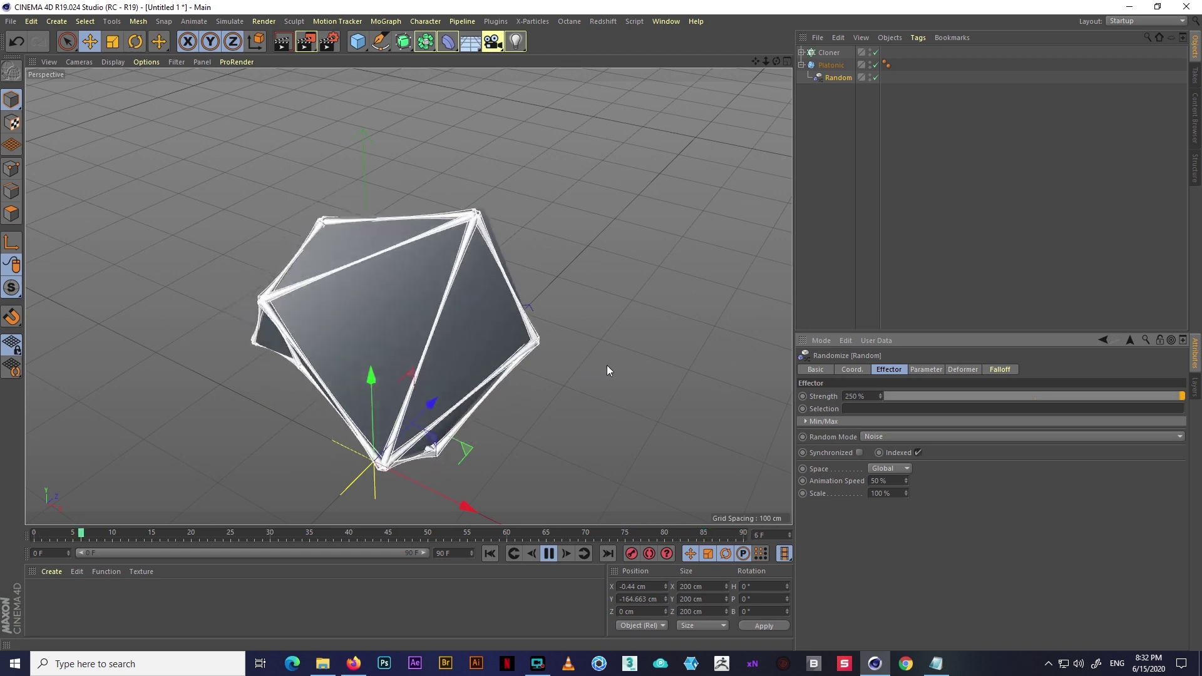
left_click(862, 397)
type("200")
key("Return")
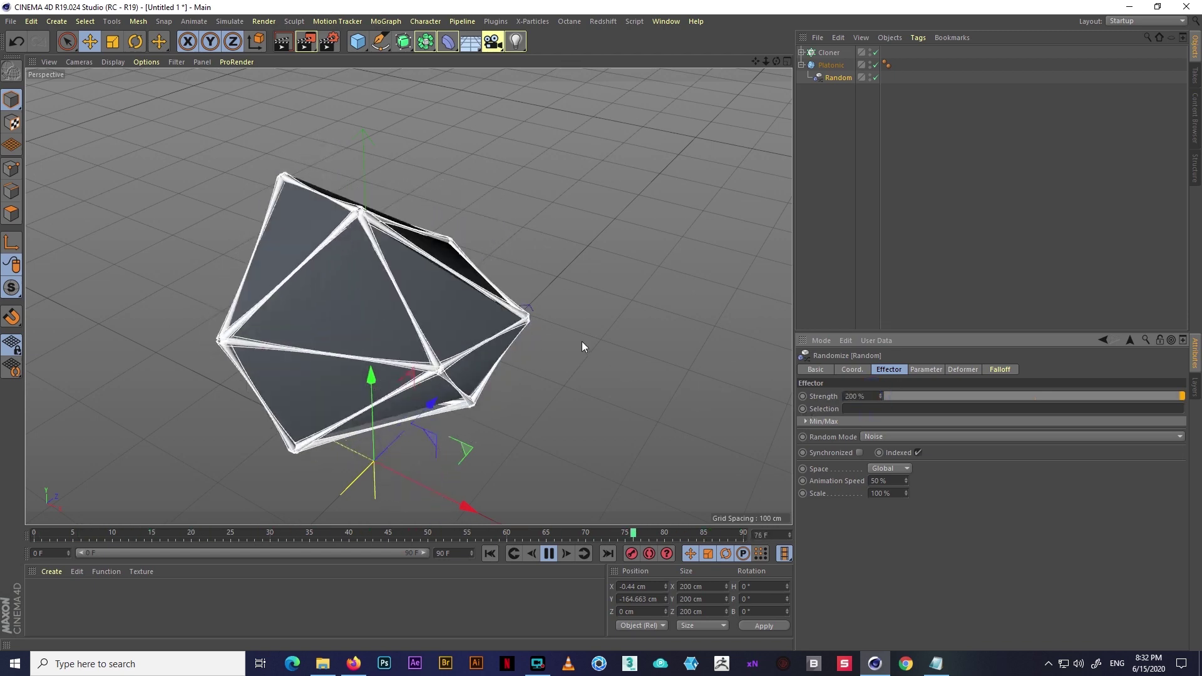
- Stop playback and rewind to frame 0, orbiting around the cage
left_click_drag(588, 345, 757, 321, "alt")
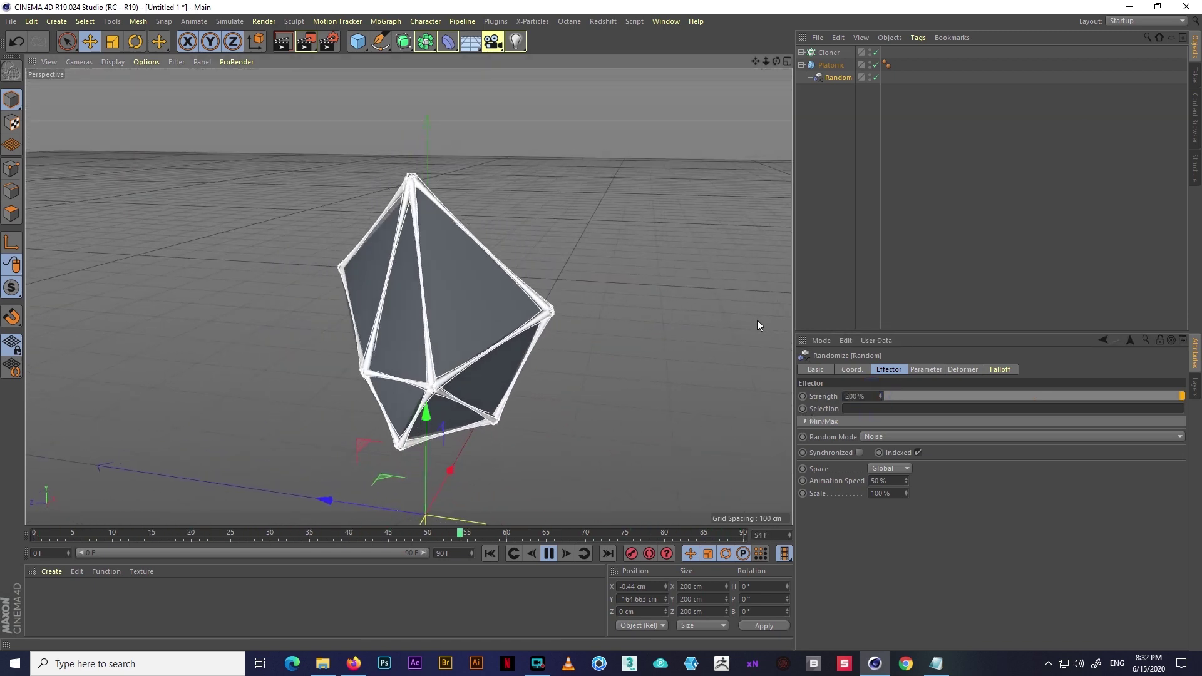
left_click(549, 554)
left_click(489, 554)
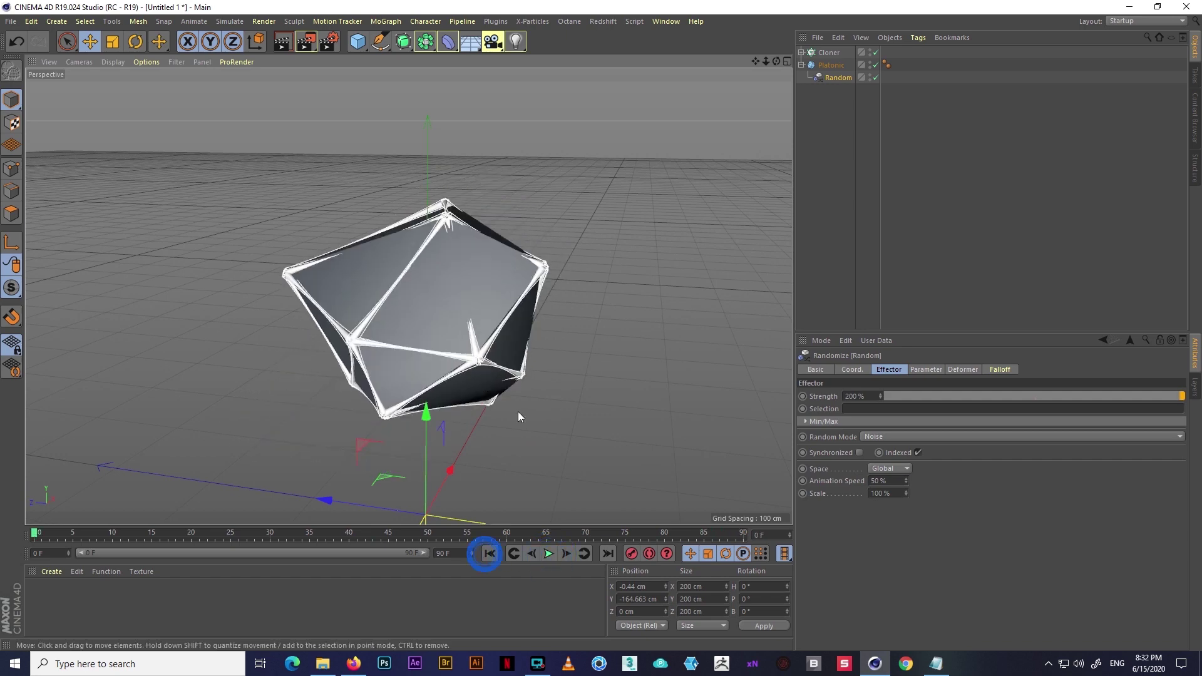
left_click_drag(564, 370, 616, 387, "alt")
left_click(802, 64)
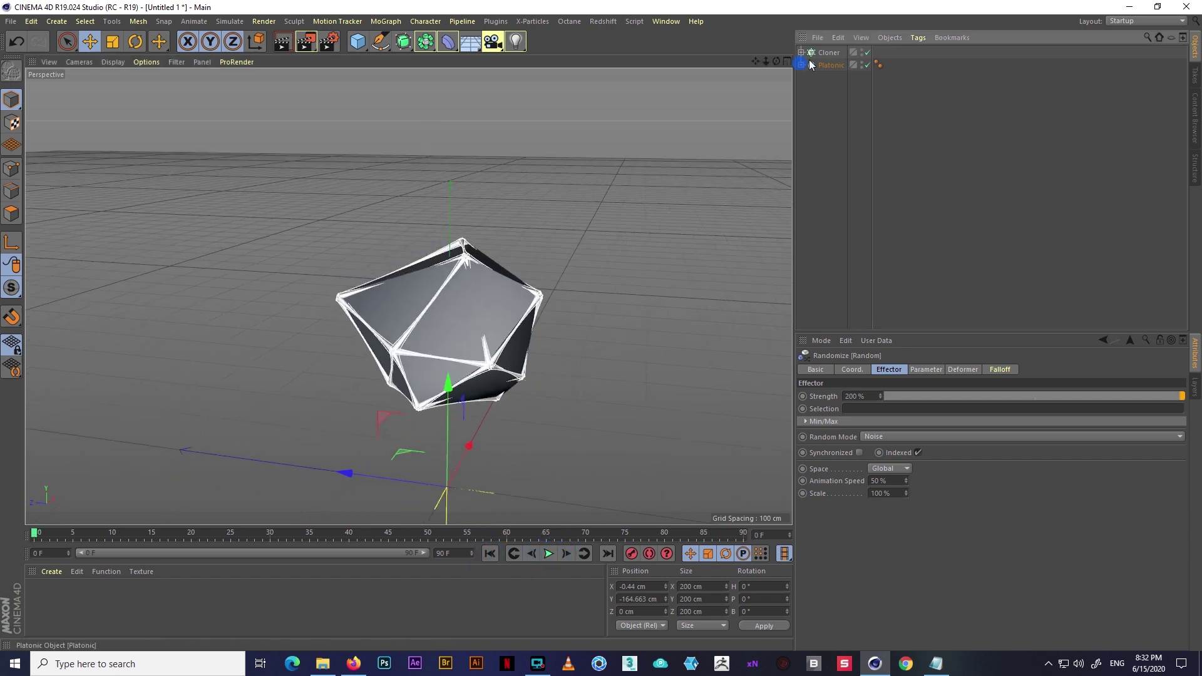
left_click(827, 66, "shift")
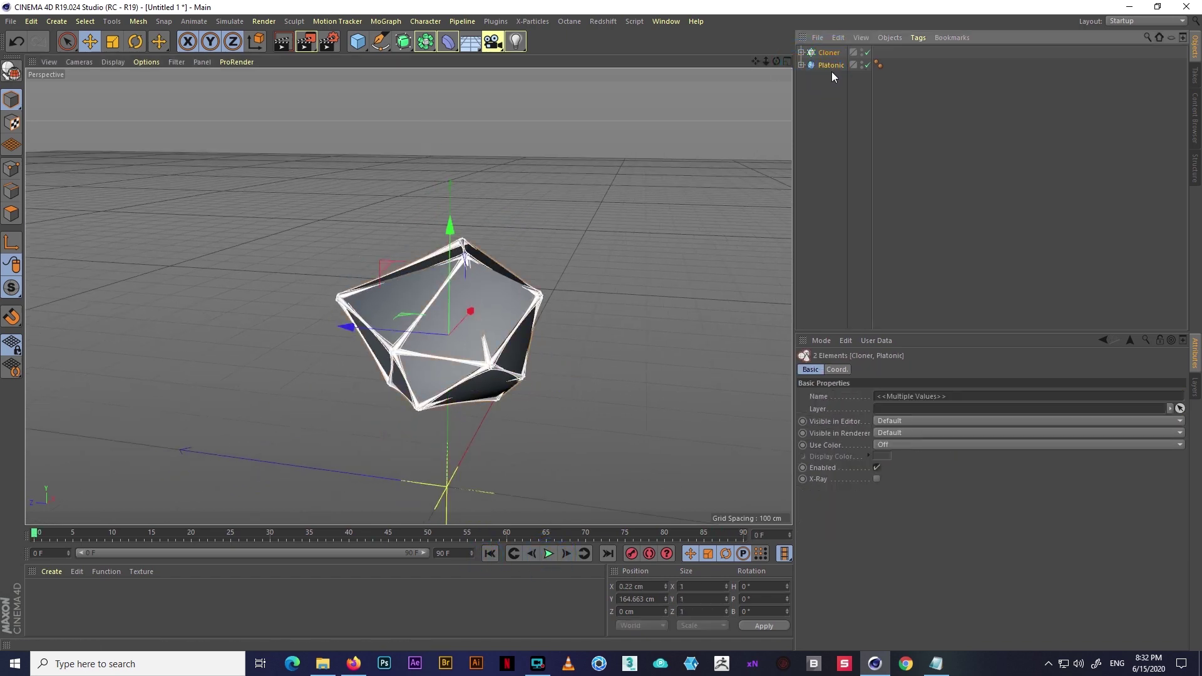
left_click_drag(565, 278, 597, 295, "alt")
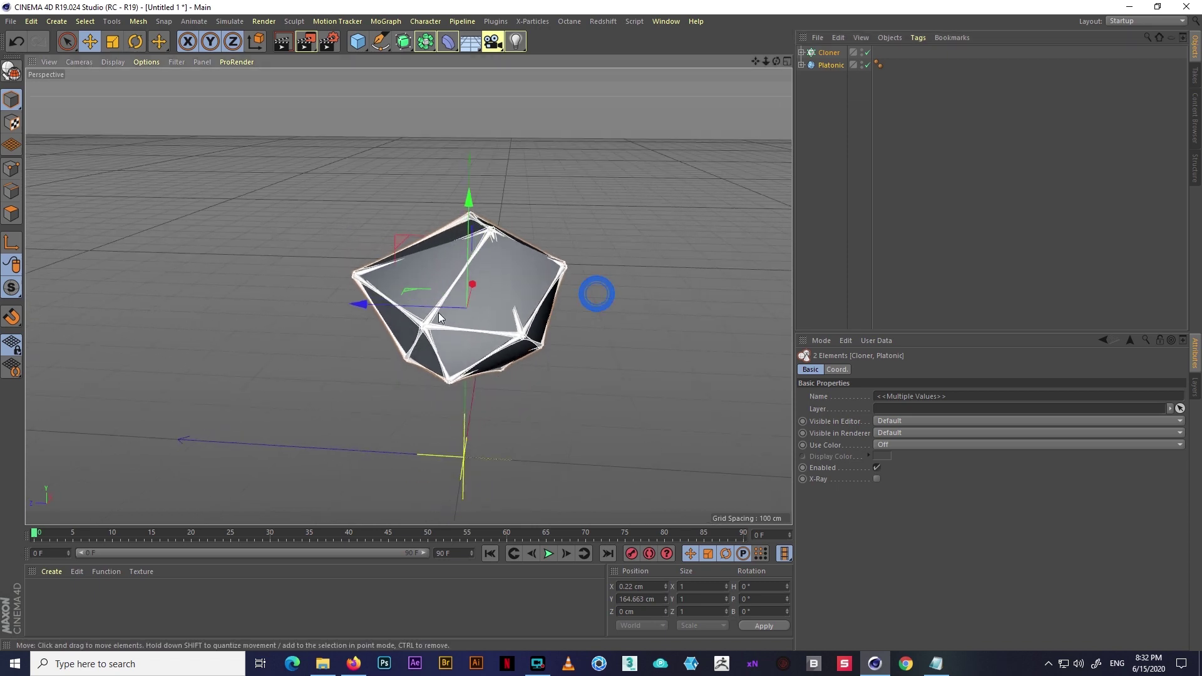
left_click_drag(362, 304, 33, 264, "ctrl")
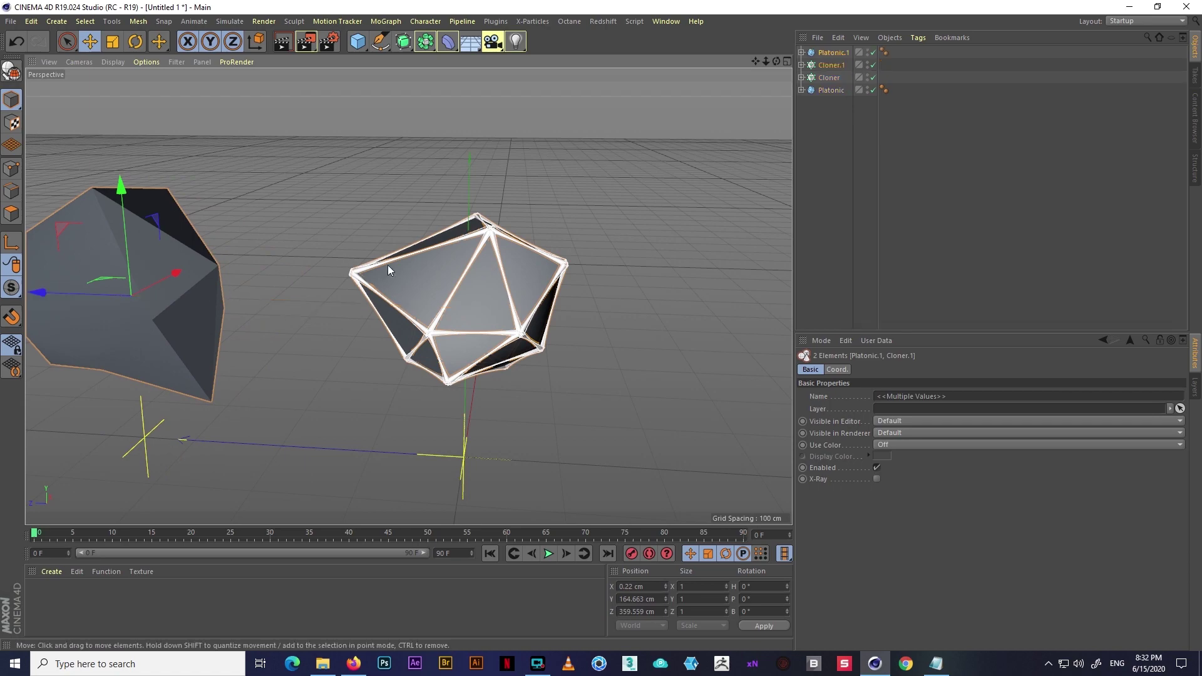
left_click_drag(222, 281, 445, 437, "alt")
mouse_move(548, 396)
left_mouse_down("alt")
mouse_move(534, 383)
mouse_move(446, 388)
left_mouse_up("alt")
left_click(549, 554)
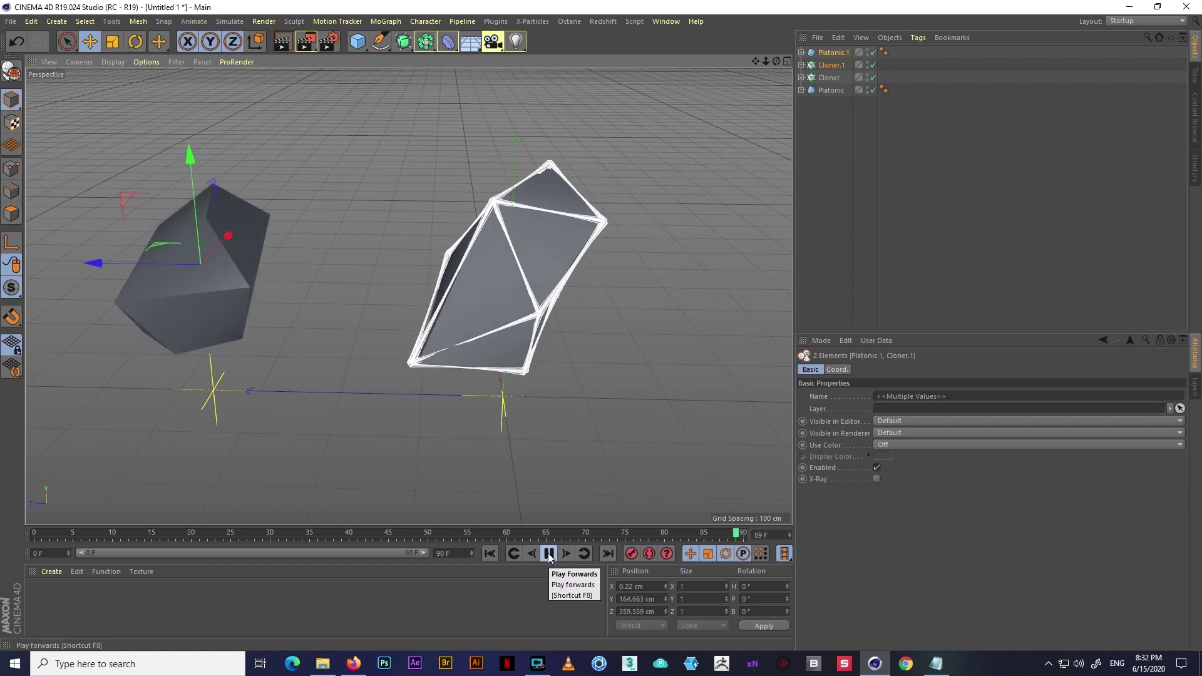
mouse_move(336, 371)
left_mouse_down("alt")
mouse_move(265, 291)
mouse_move(371, 305)
left_mouse_up("alt")
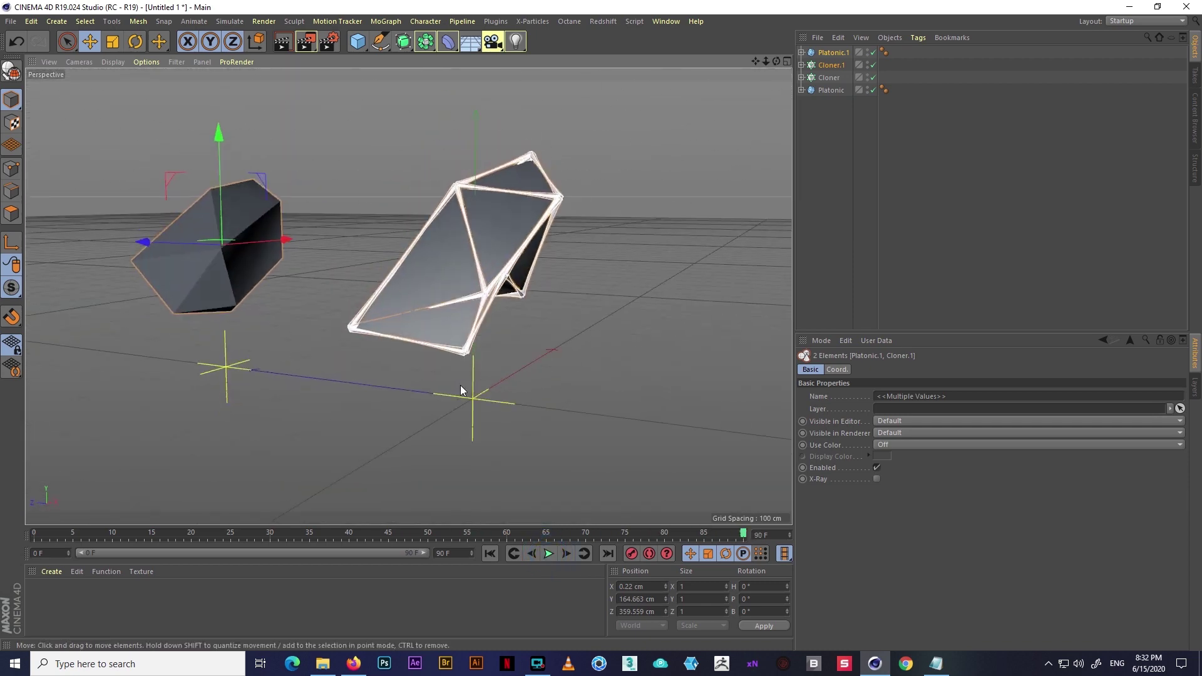
key("Delete")
left_click_drag(527, 334, 644, 343, "alt")
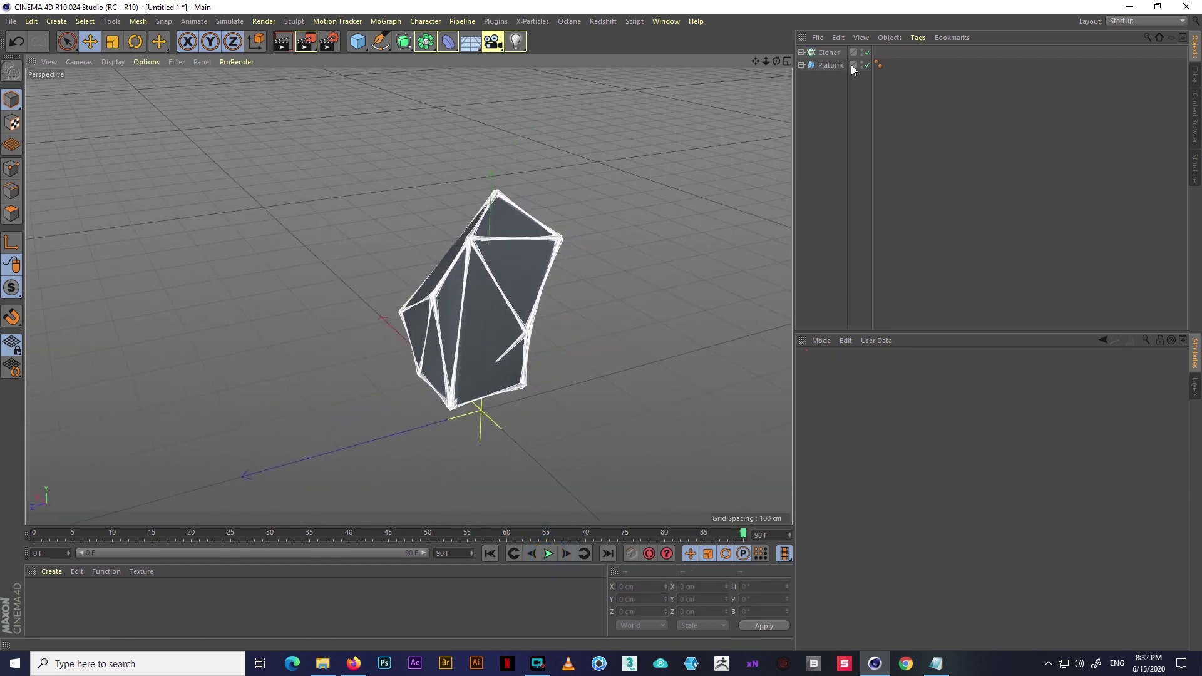
- Paste a copy of the Cloner and Platonic, move it left, and hide its Platonic
left_click(828, 53)
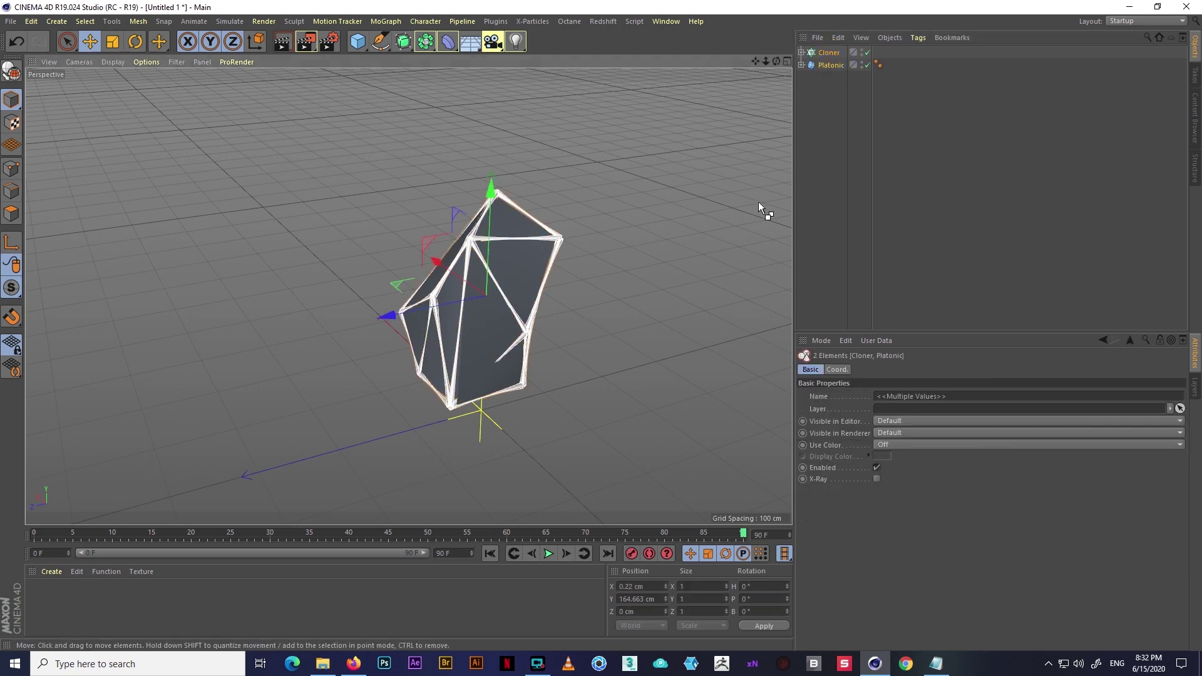
key("ctrl+v")
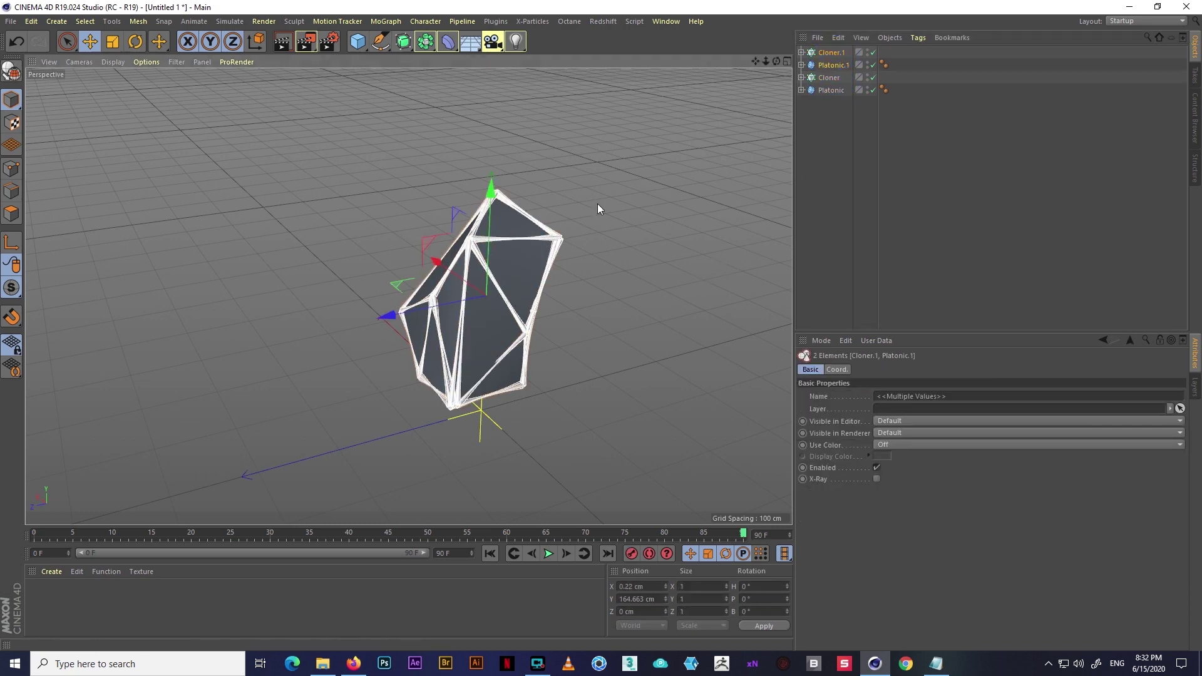
left_click_drag(518, 333, 567, 325, "alt")
left_click_drag(406, 318, 178, 394)
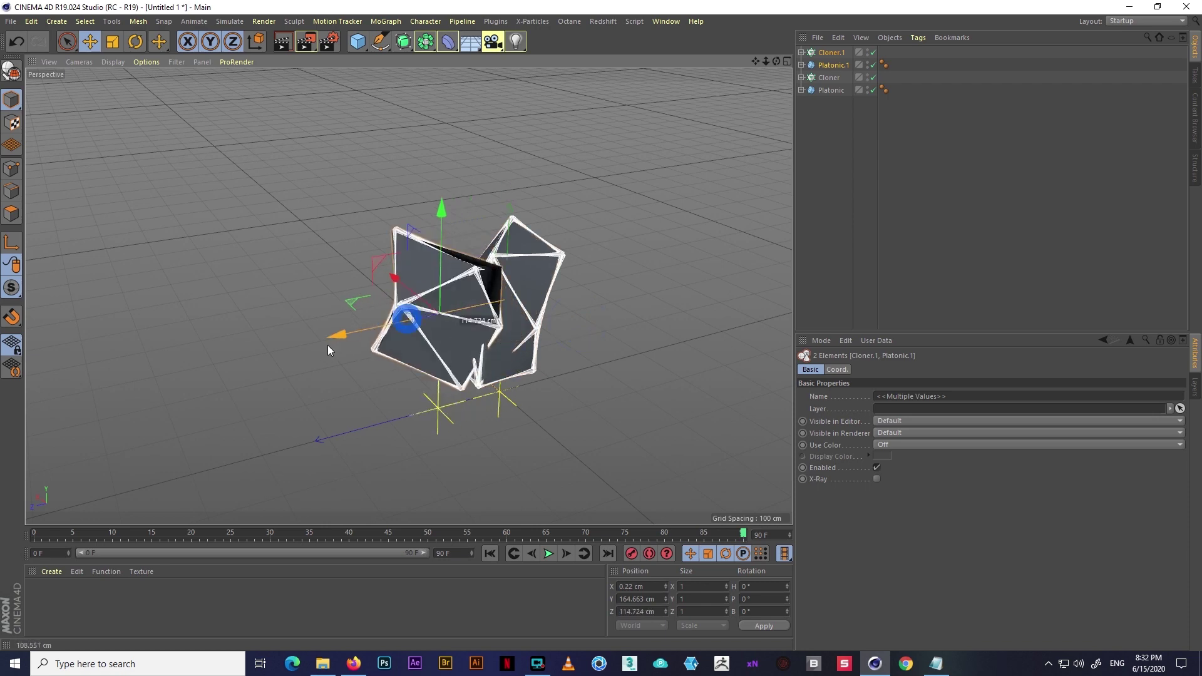
mouse_move(636, 255)
left_mouse_down("alt")
mouse_move(538, 260)
mouse_move(644, 243)
mouse_move(472, 230)
left_mouse_up("alt")
left_click(645, 243)
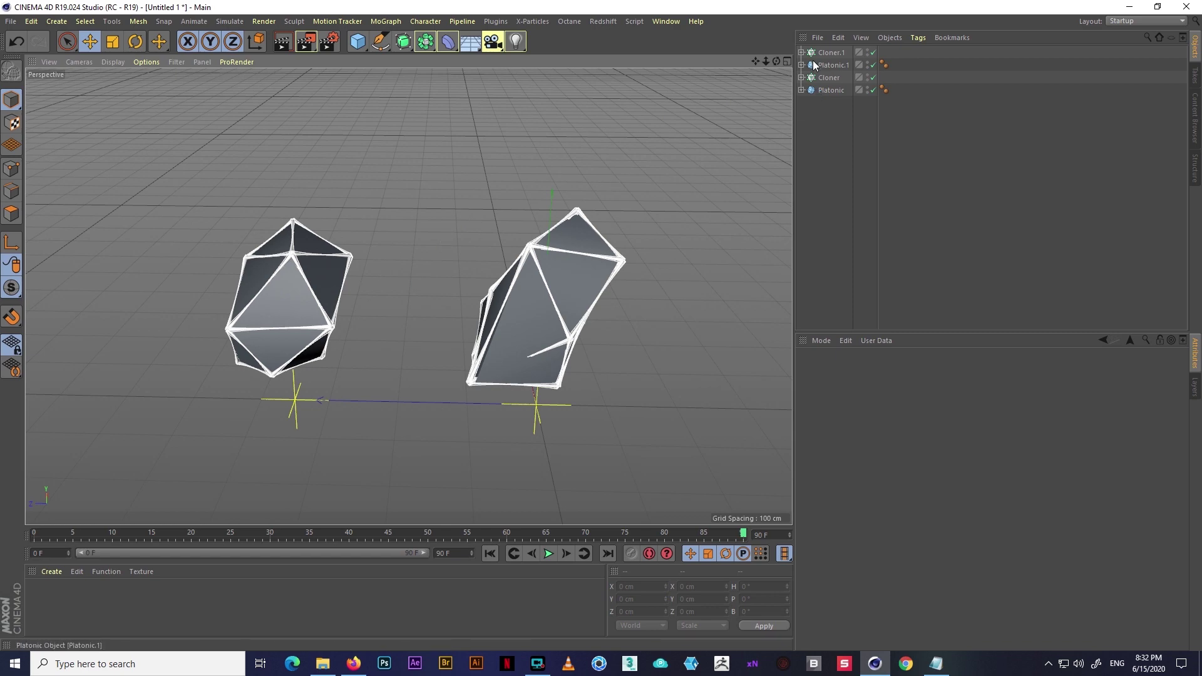
left_click(866, 64)
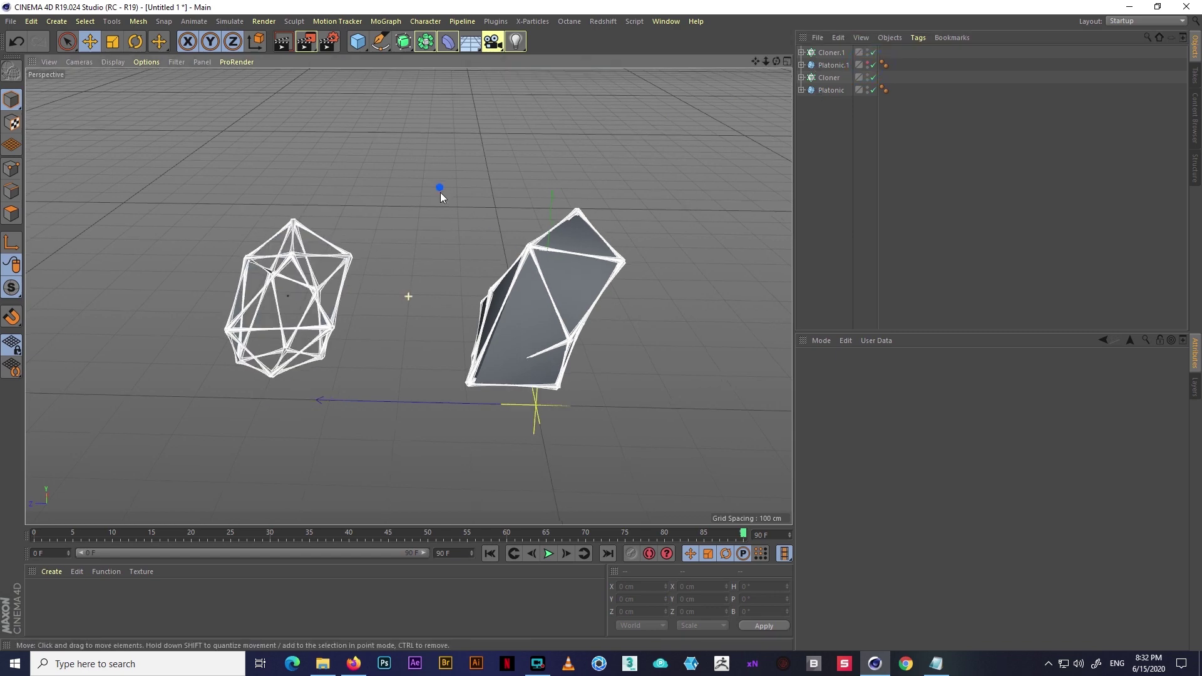
mouse_move(441, 193)
left_mouse_down("alt")
mouse_move(488, 266)
mouse_move(464, 209)
left_mouse_up("alt")
- Paste another cage copy, move it along Z, hide Platonic.2, and play the animation
left_click(834, 53)
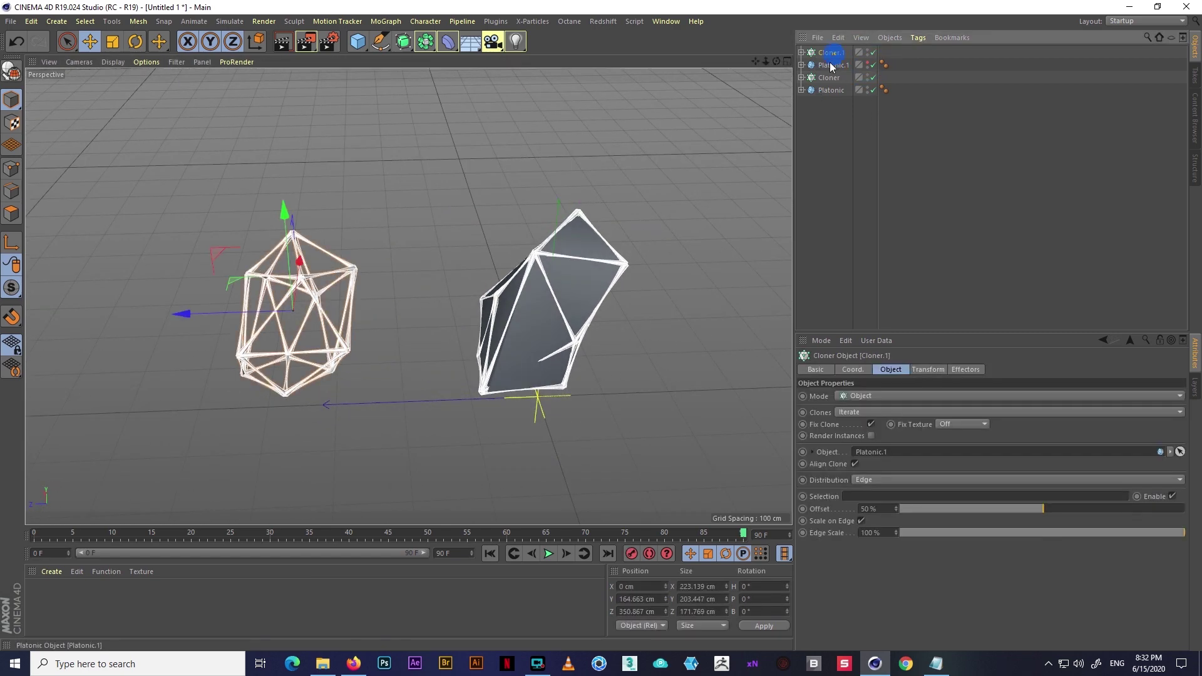
left_click(829, 77)
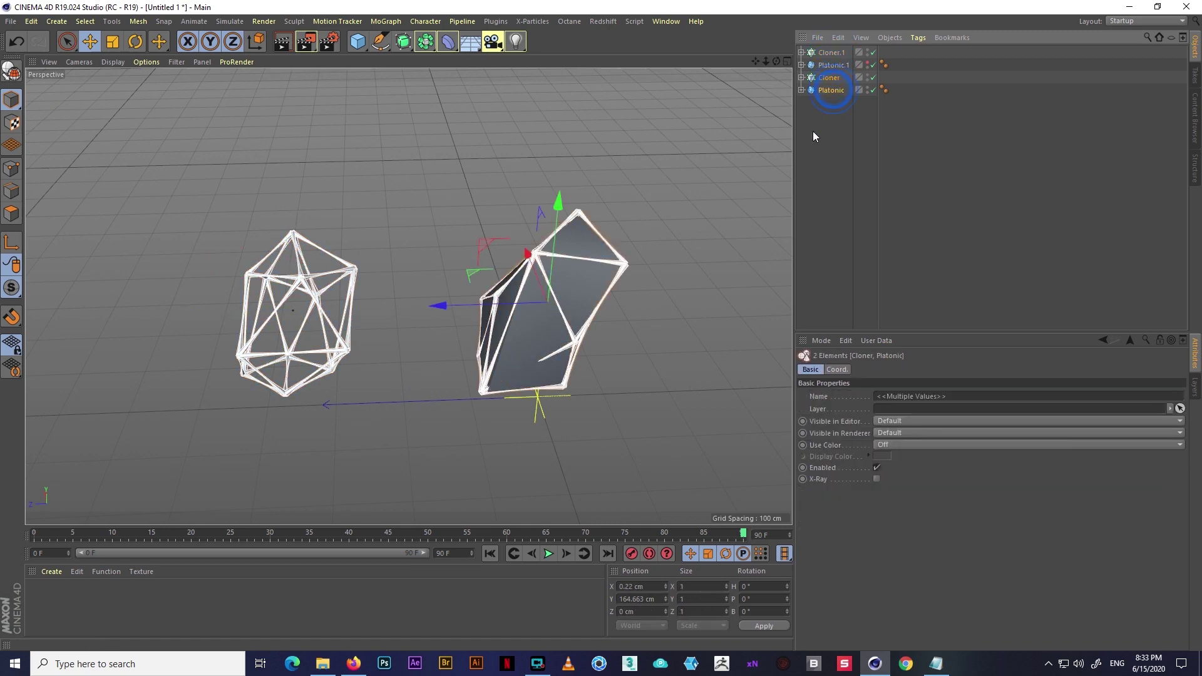
key("ctrl+c")
key("ctrl+v")
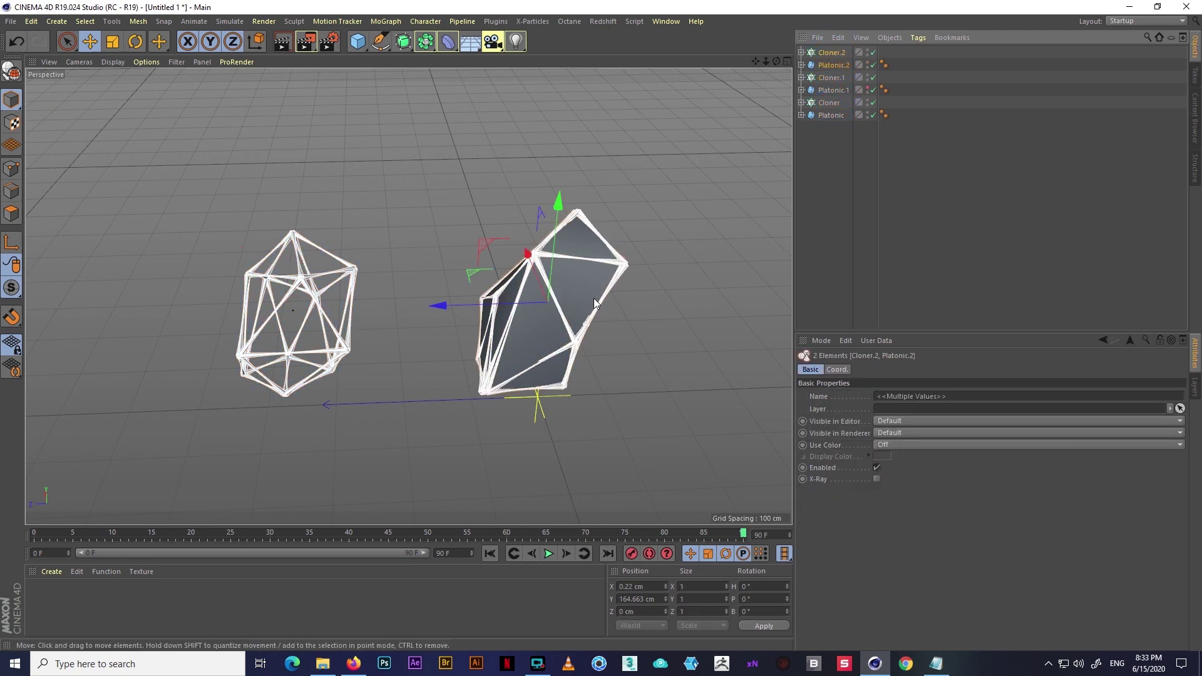
middle_click_drag(594, 298, 383, 276, "alt")
left_click_drag(299, 287, 682, 350)
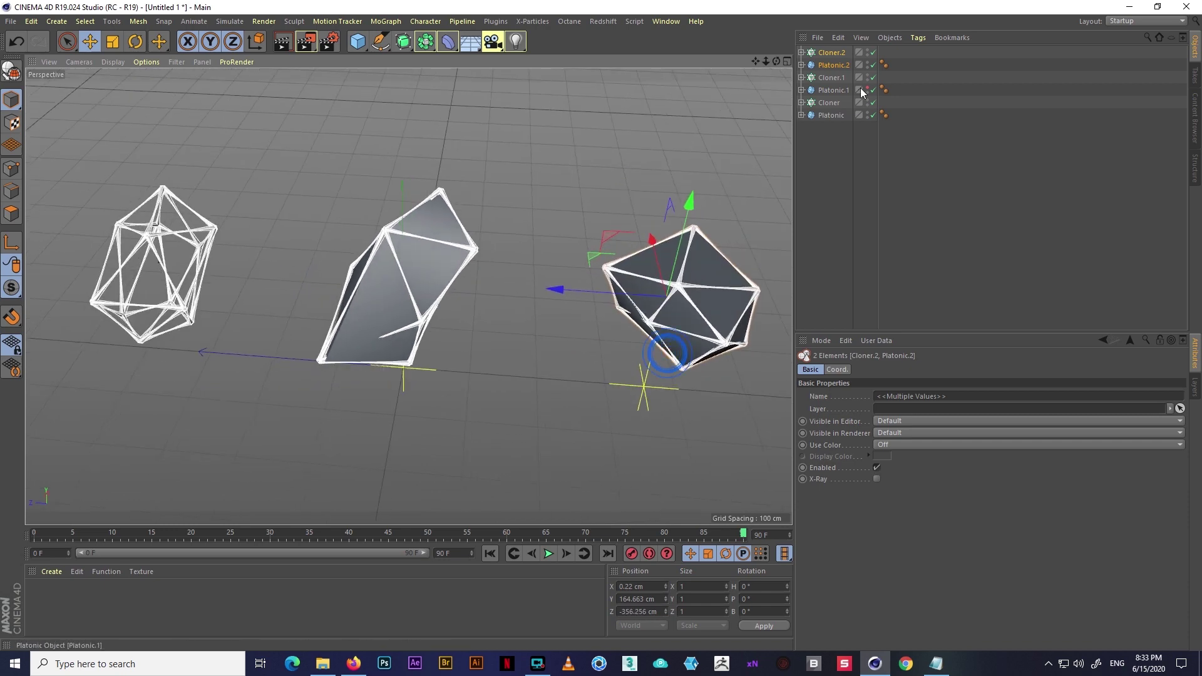
left_click(728, 111)
left_click(869, 53)
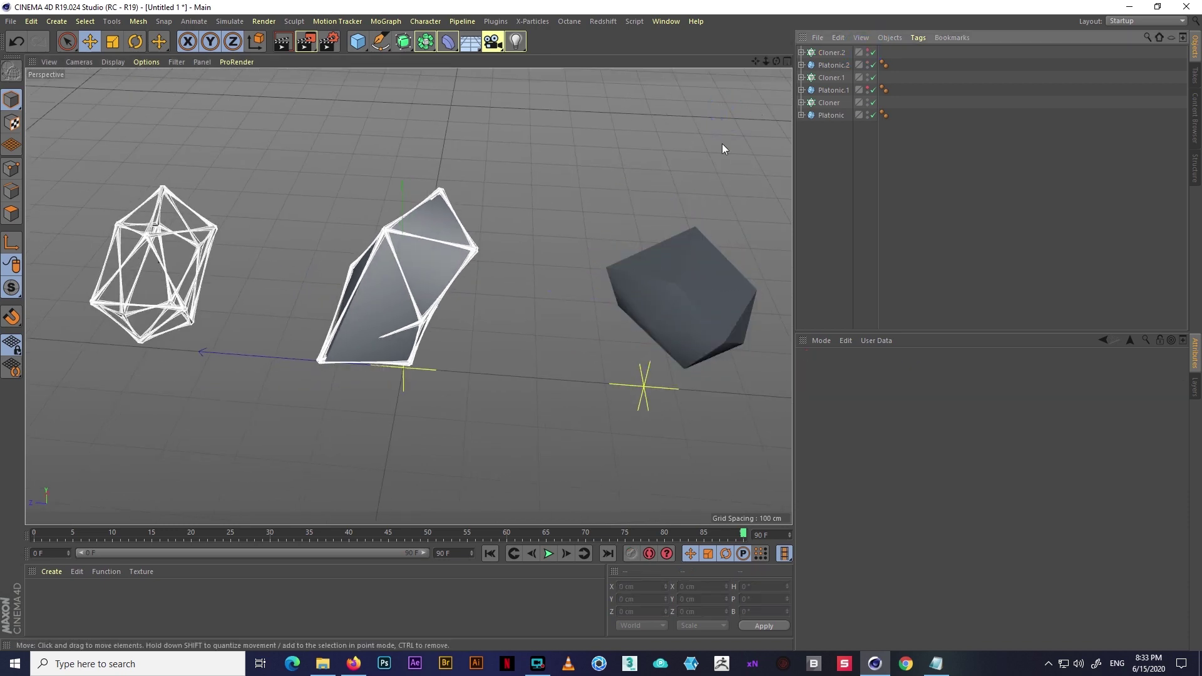
left_click(869, 51)
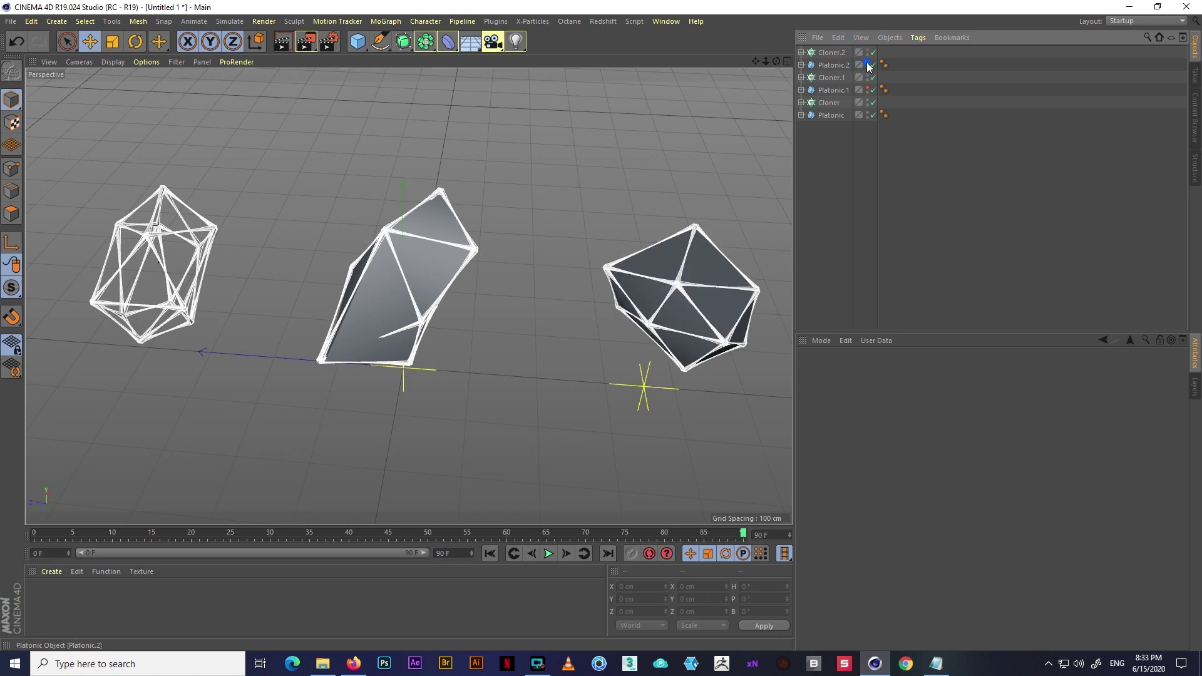
left_click(869, 66)
mouse_move(501, 269)
left_mouse_down("alt")
mouse_move(626, 268)
mouse_move(730, 247)
mouse_move(576, 268)
left_mouse_up("alt")
left_click(548, 554)
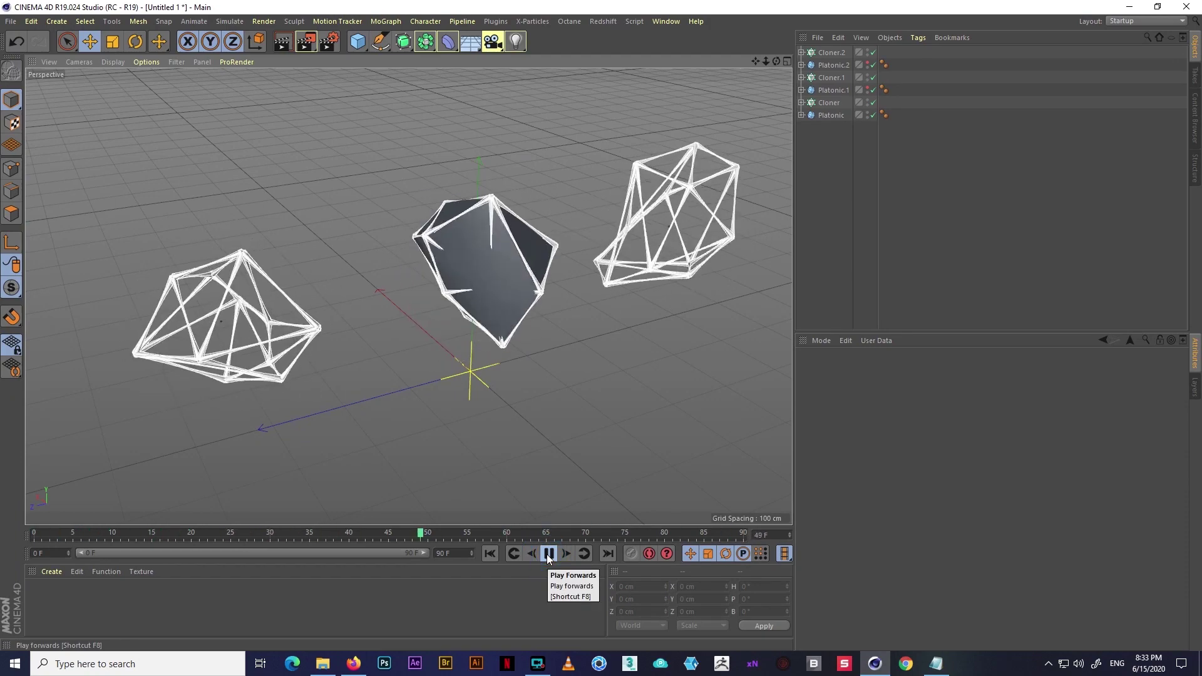
- Stop playback, switch to the four-view layout, and add a Plane primitive
left_click(548, 553)
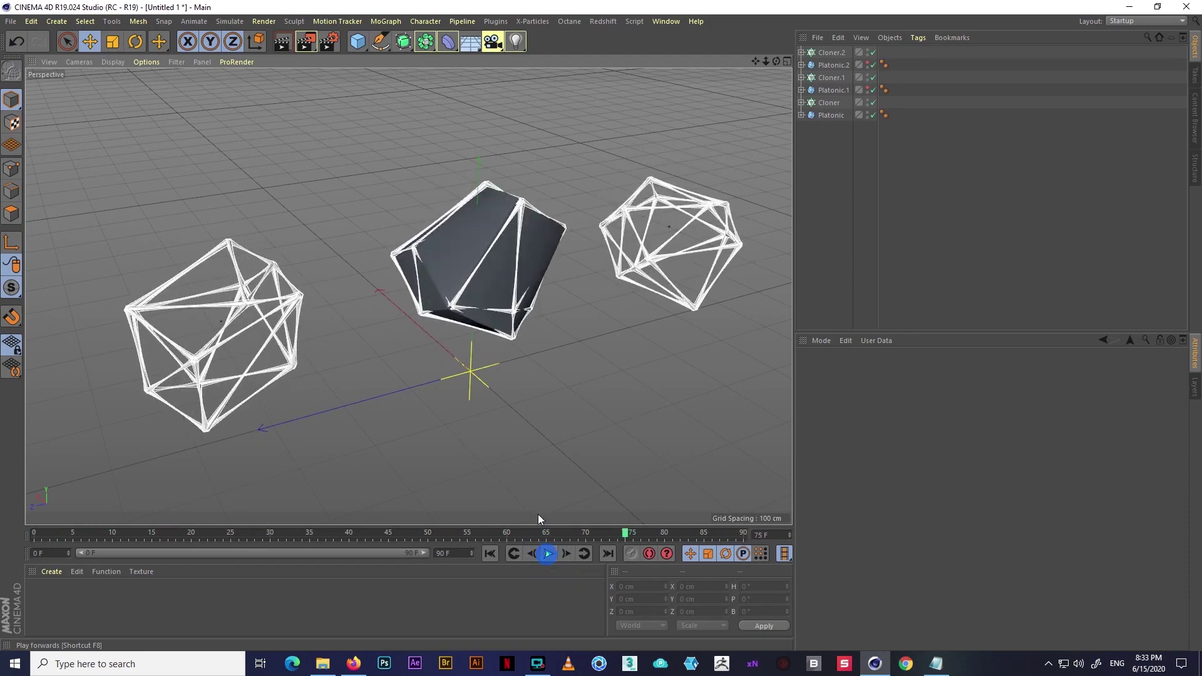
middle_click(620, 370)
scroll(276, 383, "down", 3)
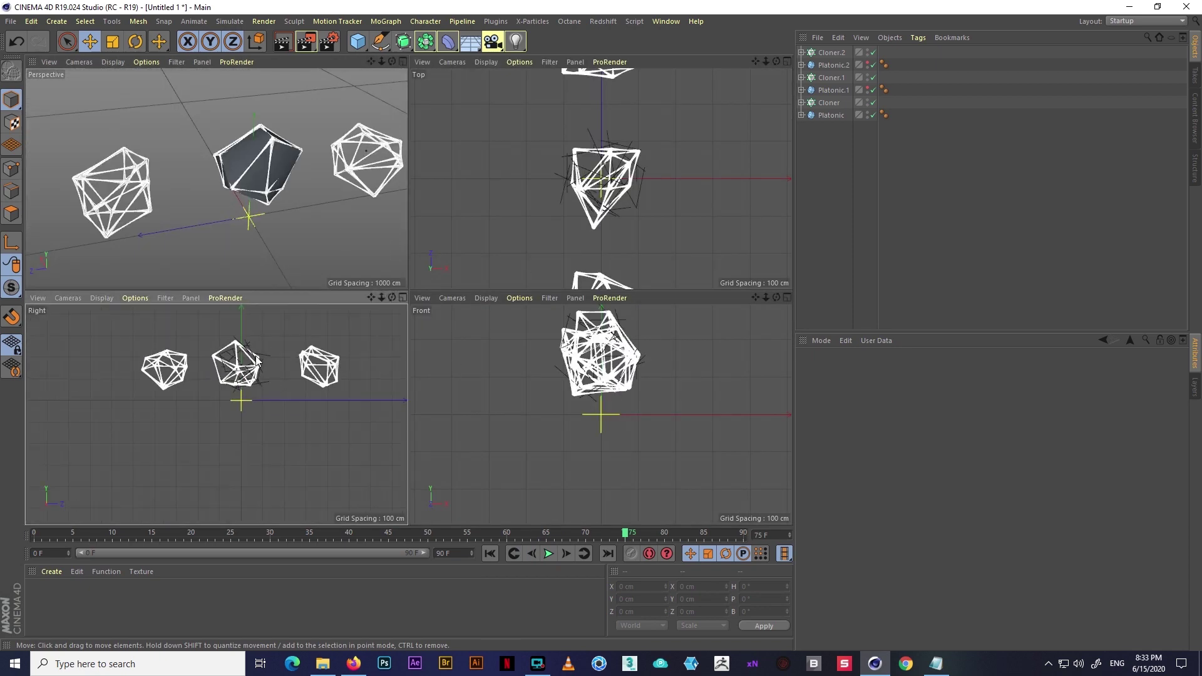
scroll(314, 182, "down", 3)
scroll(312, 178, "down", 1)
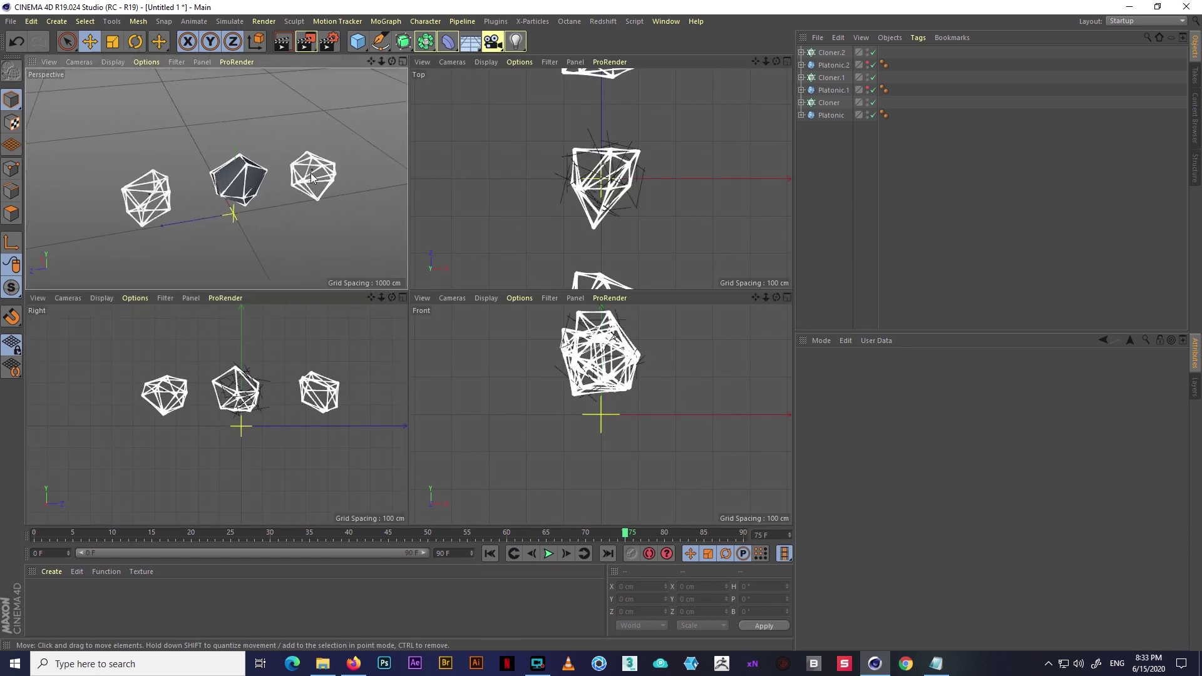
left_click(364, 46)
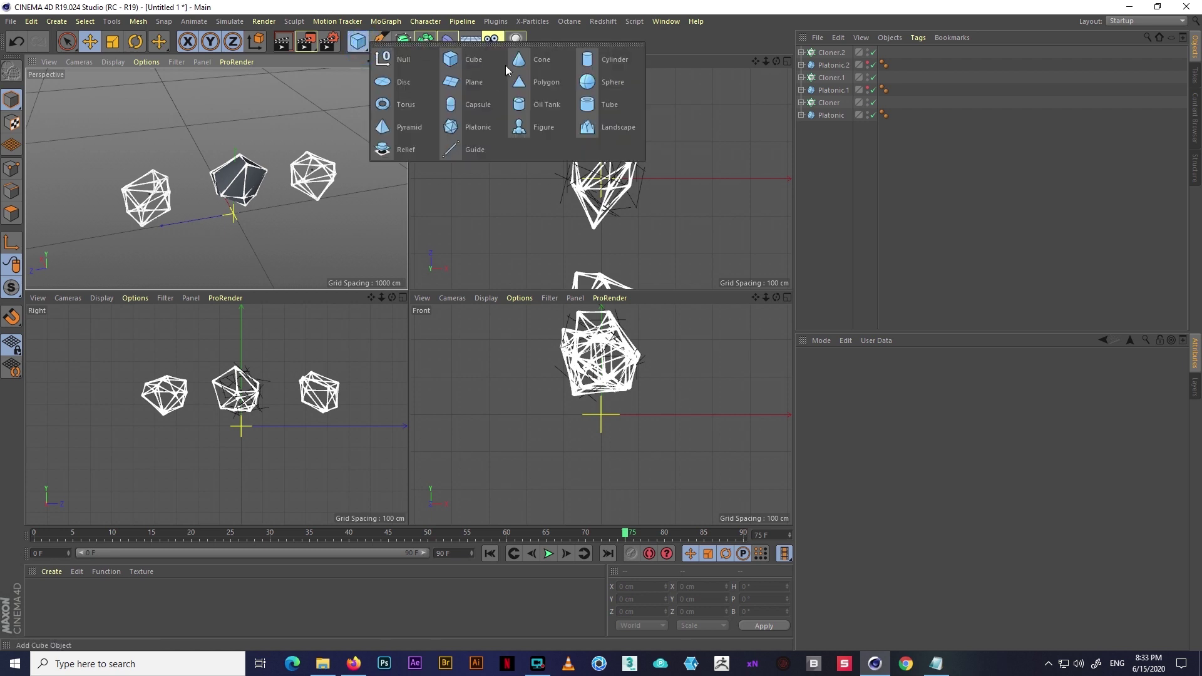
left_click(474, 82)
- Scale the Plane to about 11558 cm as a floor and return to perspective view
scroll(238, 187, "down", 2)
scroll(552, 188, "down", 2)
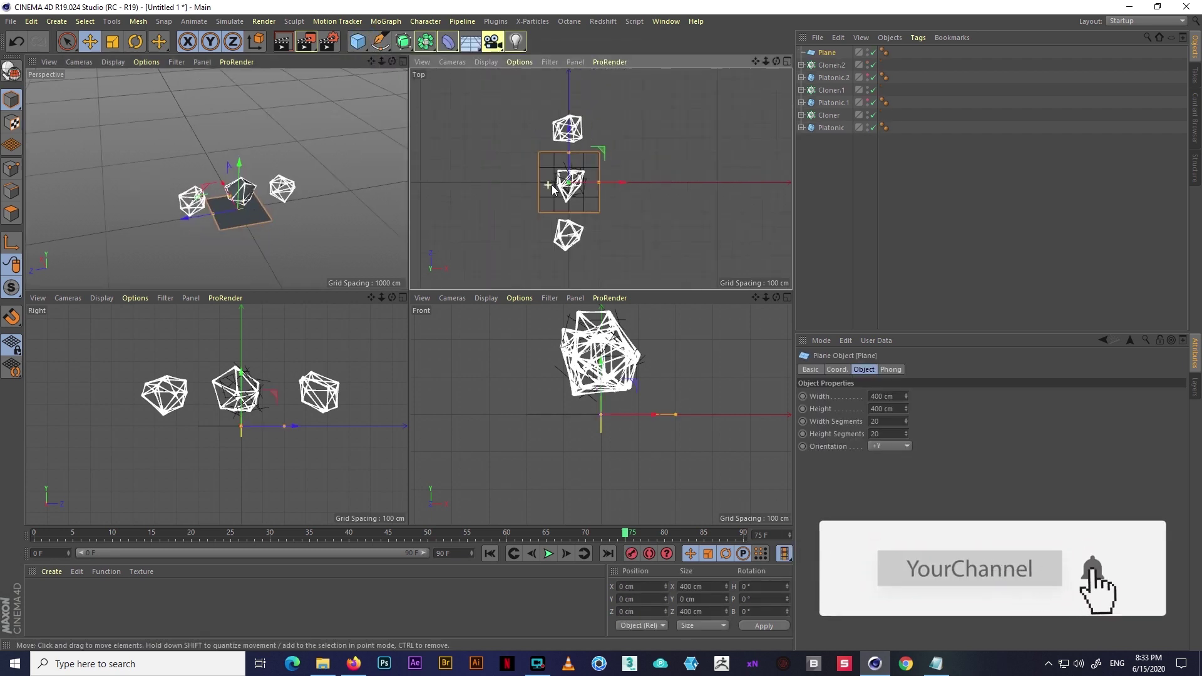
scroll(552, 188, "down", 2)
key("t")
mouse_move(601, 239)
left_mouse_down()
mouse_move(542, 270)
mouse_move(782, 102)
left_mouse_up()
mouse_move(685, 154)
left_mouse_down()
mouse_move(748, 110)
mouse_move(707, 119)
left_mouse_up()
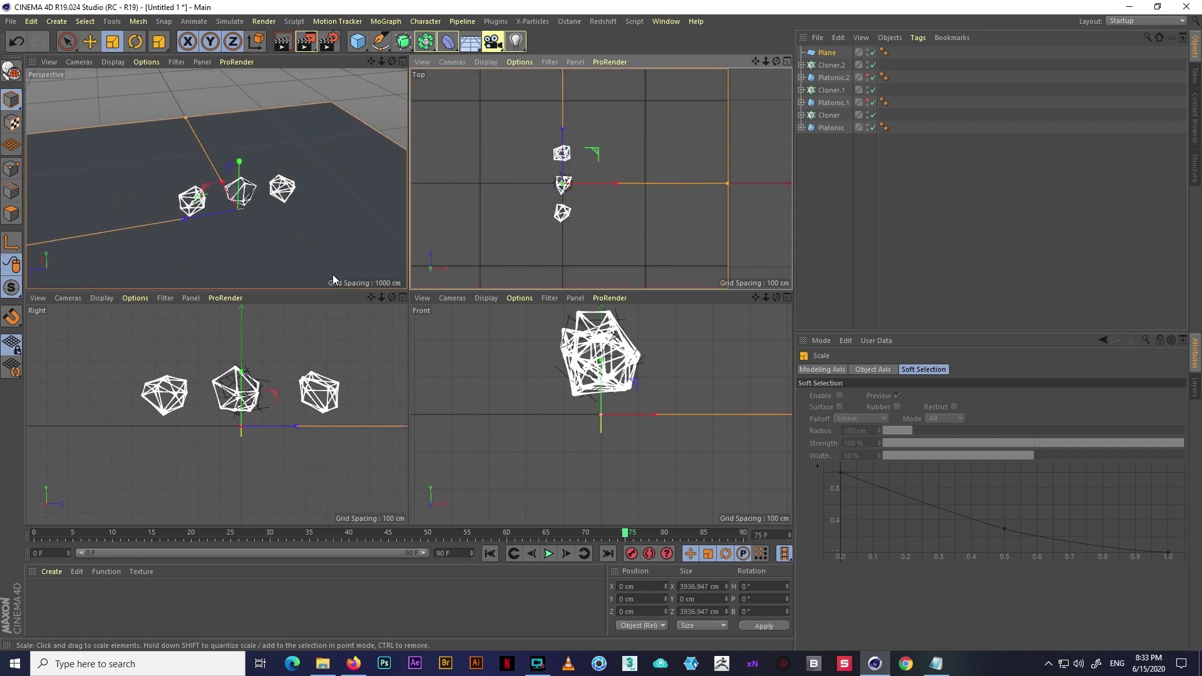
left_click_drag(498, 213, 707, 92)
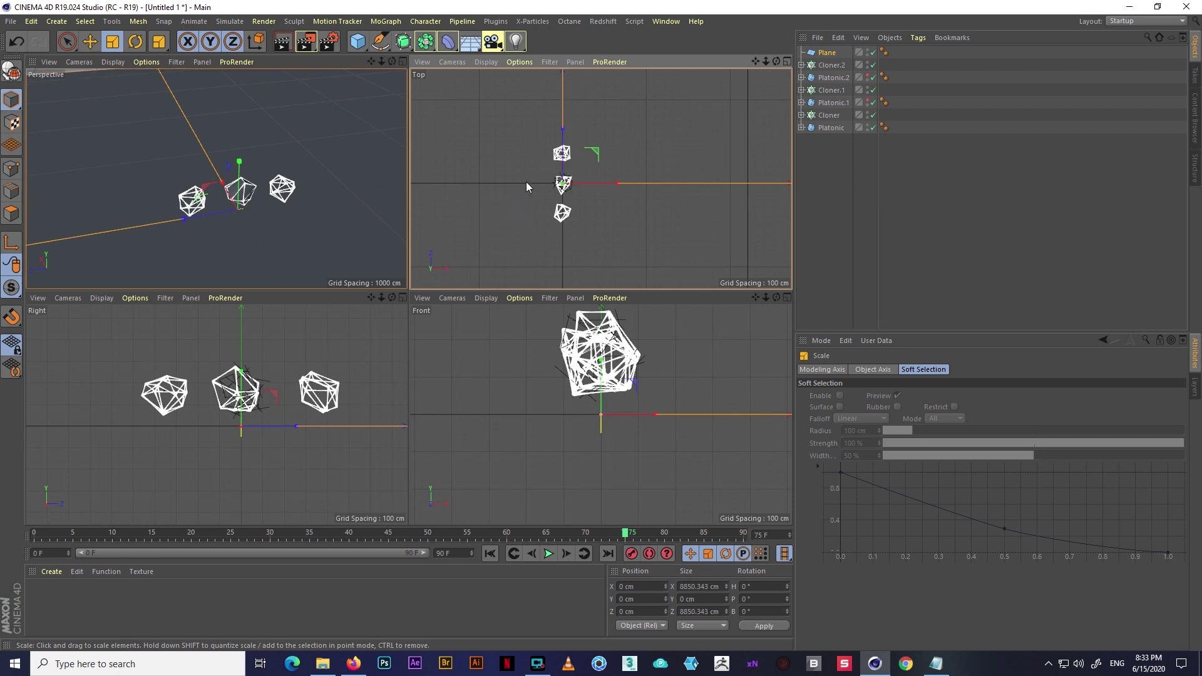
middle_click(263, 192)
left_click_drag(528, 280, 483, 210, "alt")
- Switch back to the Move tool, recentre the view on the cages, and browse the Redshift menu
scroll(480, 212, "up", 3)
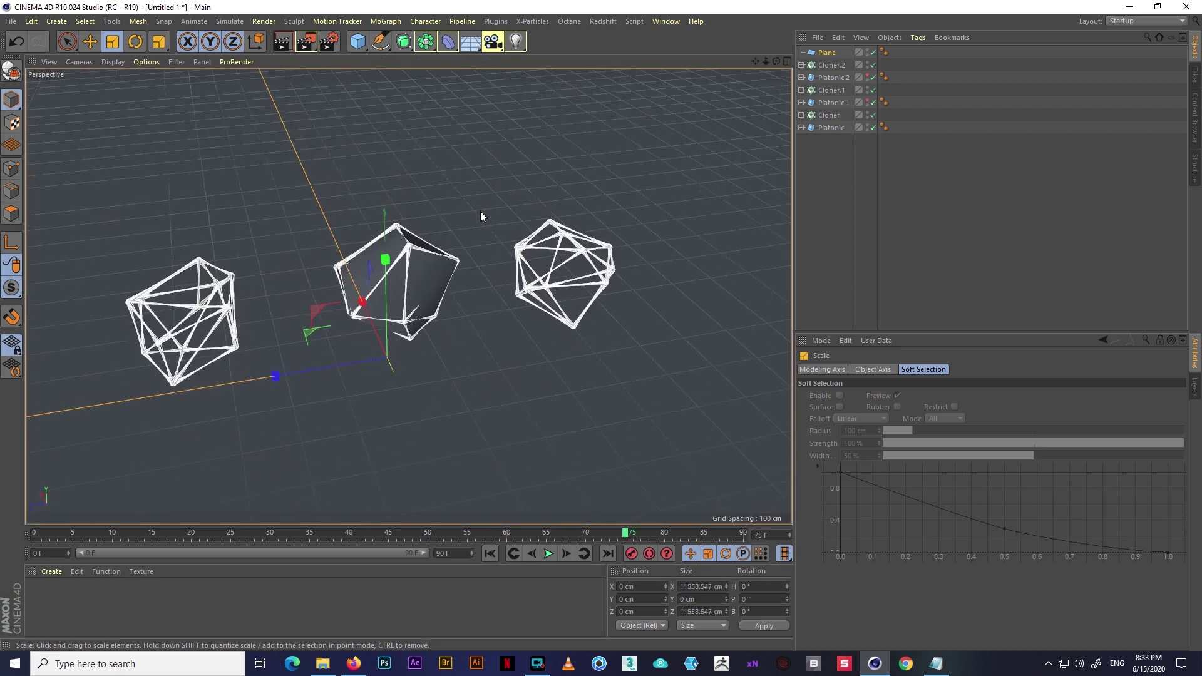
key("e")
scroll(450, 201, "up", 2)
scroll(504, 179, "up", 2)
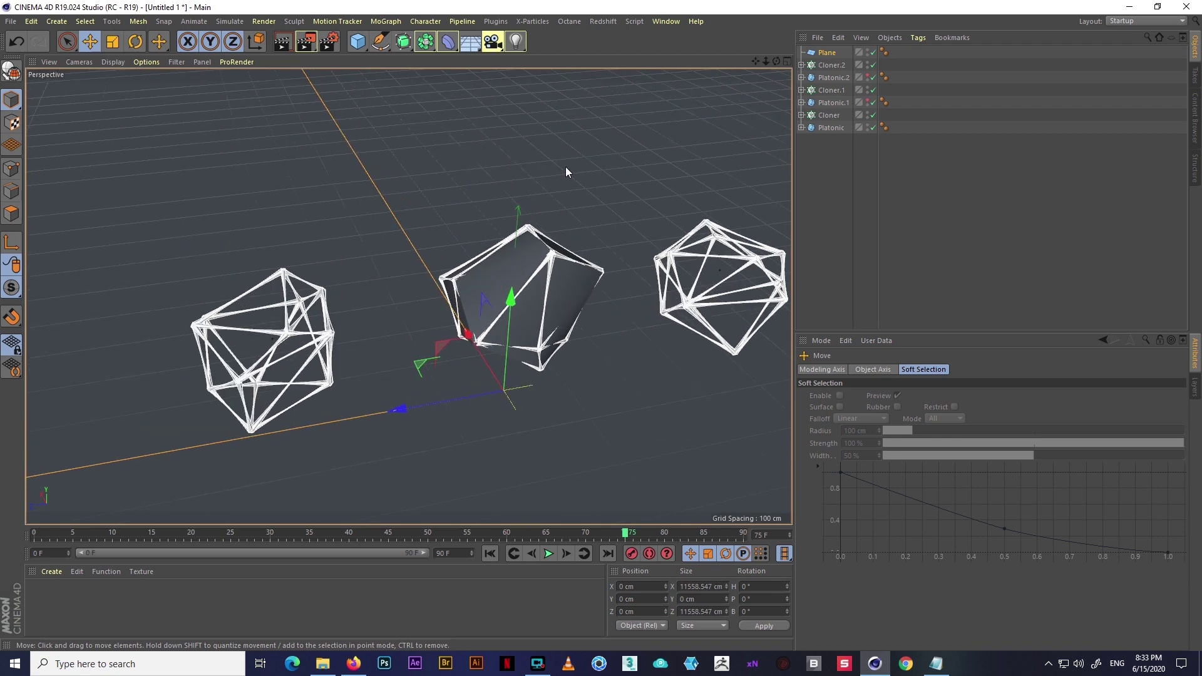
middle_click_drag(565, 167, 478, 141, "alt")
left_click(603, 21)
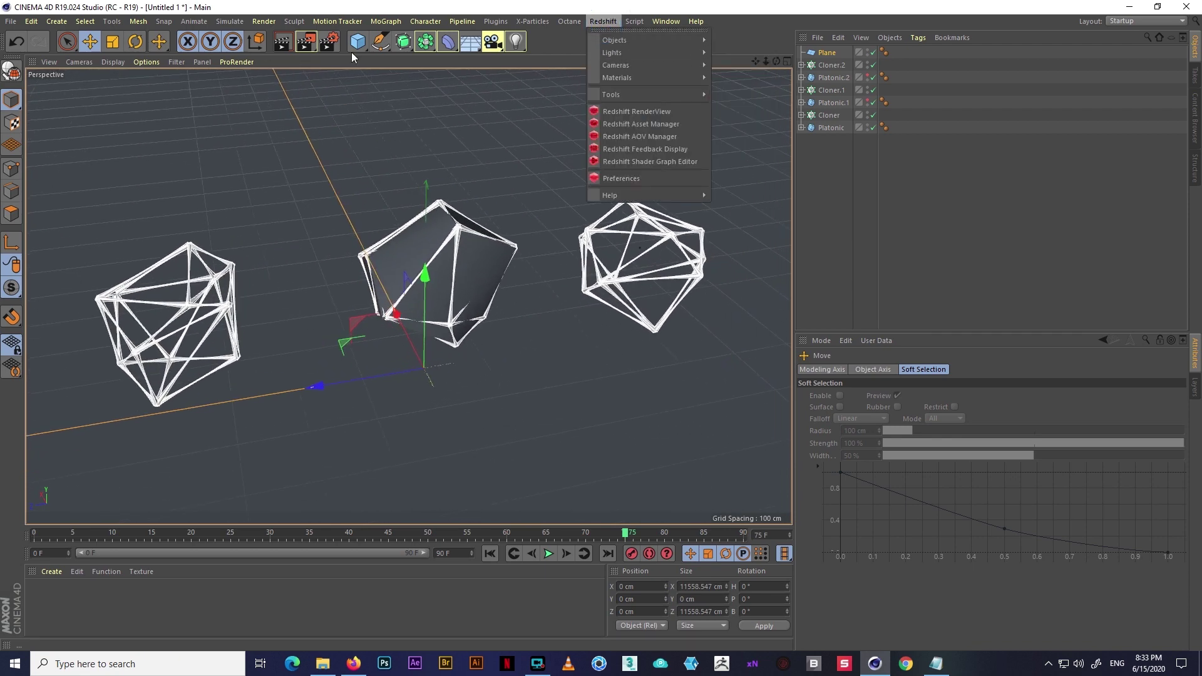
left_click(334, 45)
- Set the Renderer to Redshift in Render Settings and check the AOV tab
left_click(334, 45)
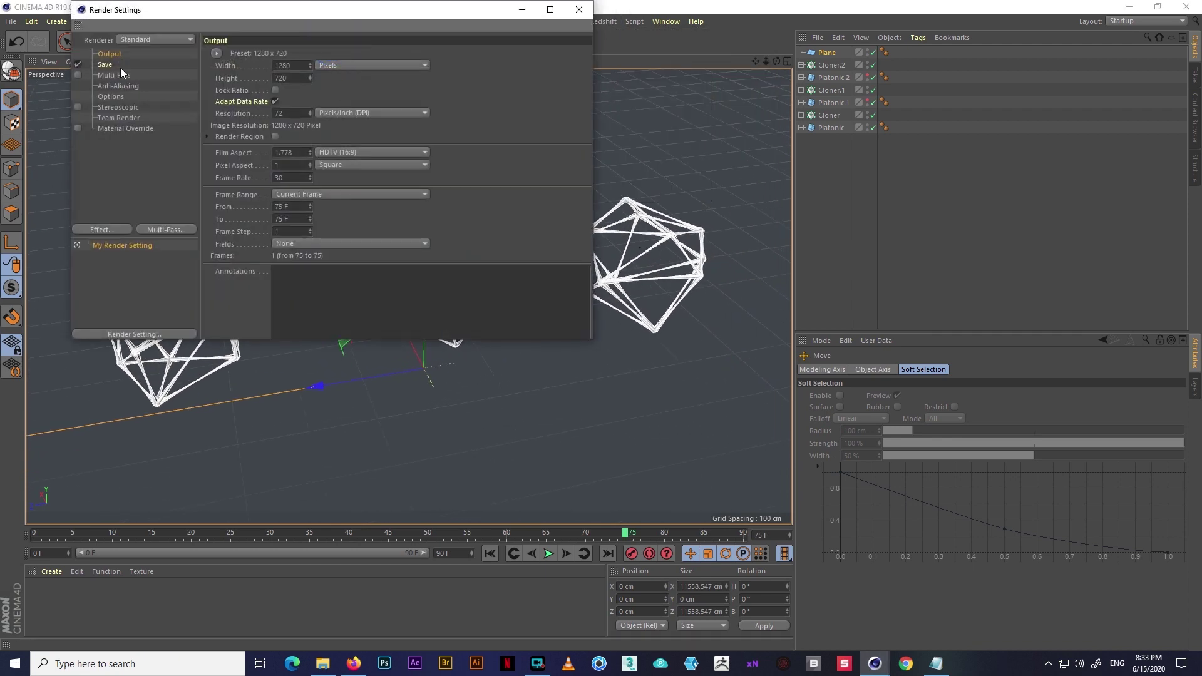
left_click(167, 41)
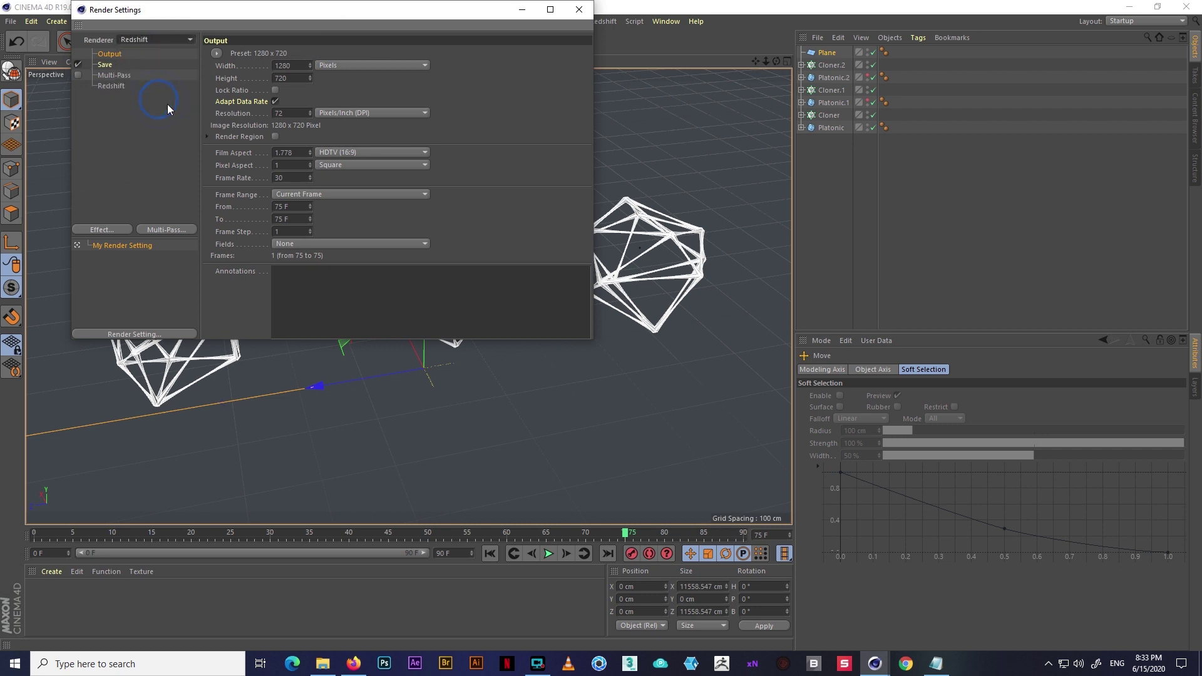
left_click(119, 86)
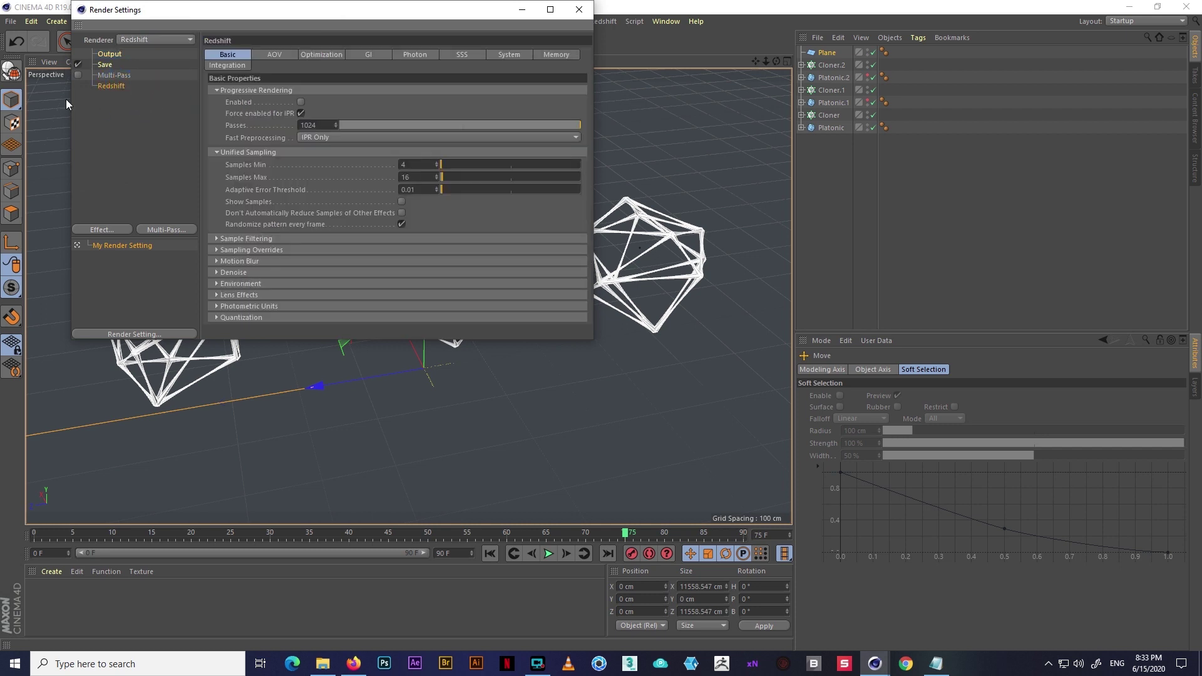
left_click(276, 55)
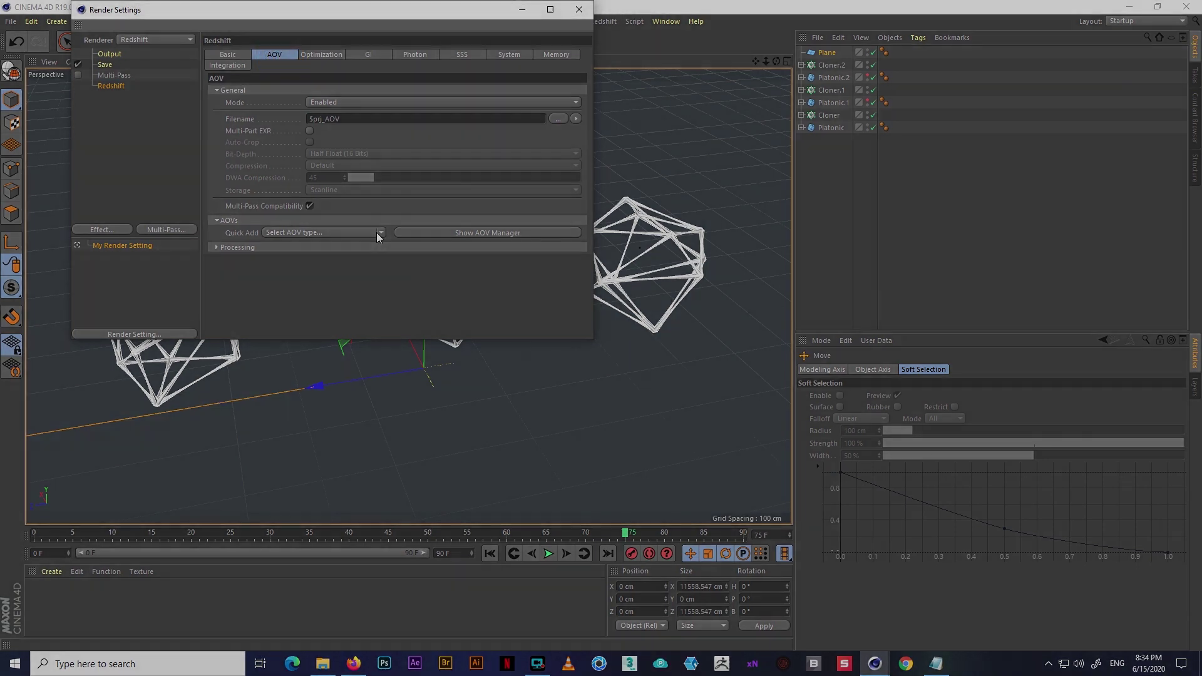
left_click(377, 233)
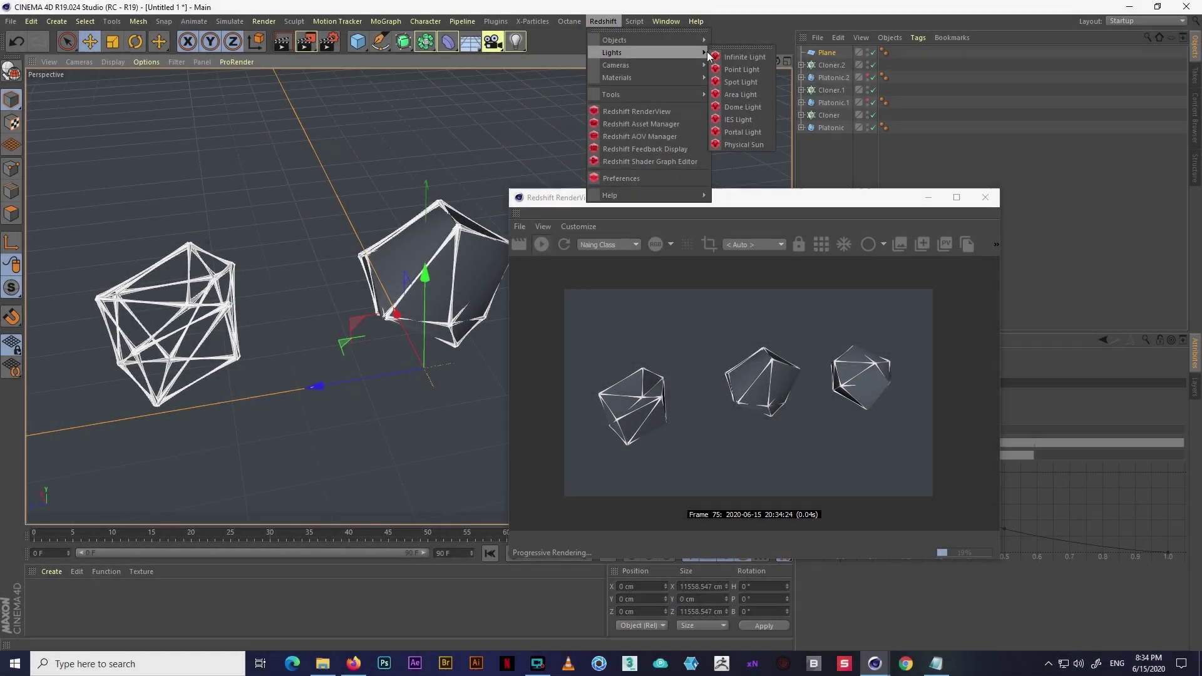
- Add a Redshift Area Light and raise it above the cages
left_click(744, 99)
left_click_drag(530, 198, 675, 191)
scroll(462, 289, "down", 2)
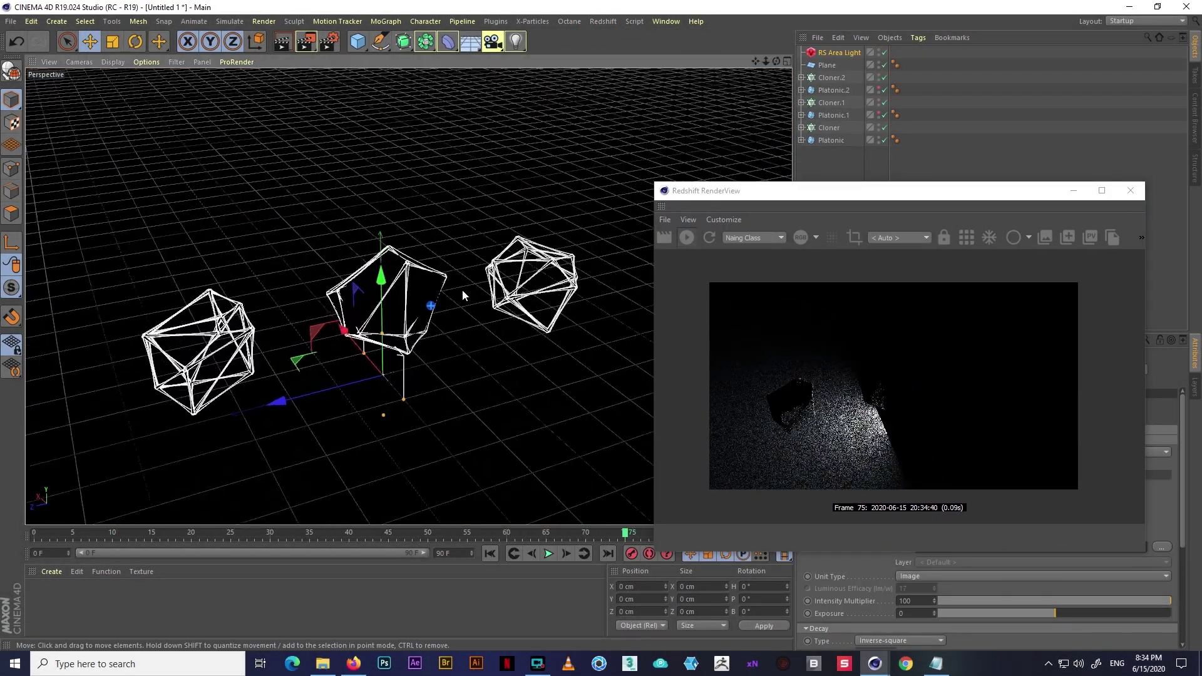
mouse_move(462, 289)
left_mouse_down()
mouse_move(408, 151)
mouse_move(250, 279)
left_mouse_up()
scroll(426, 352, "down", 2)
key("r")
key("e")
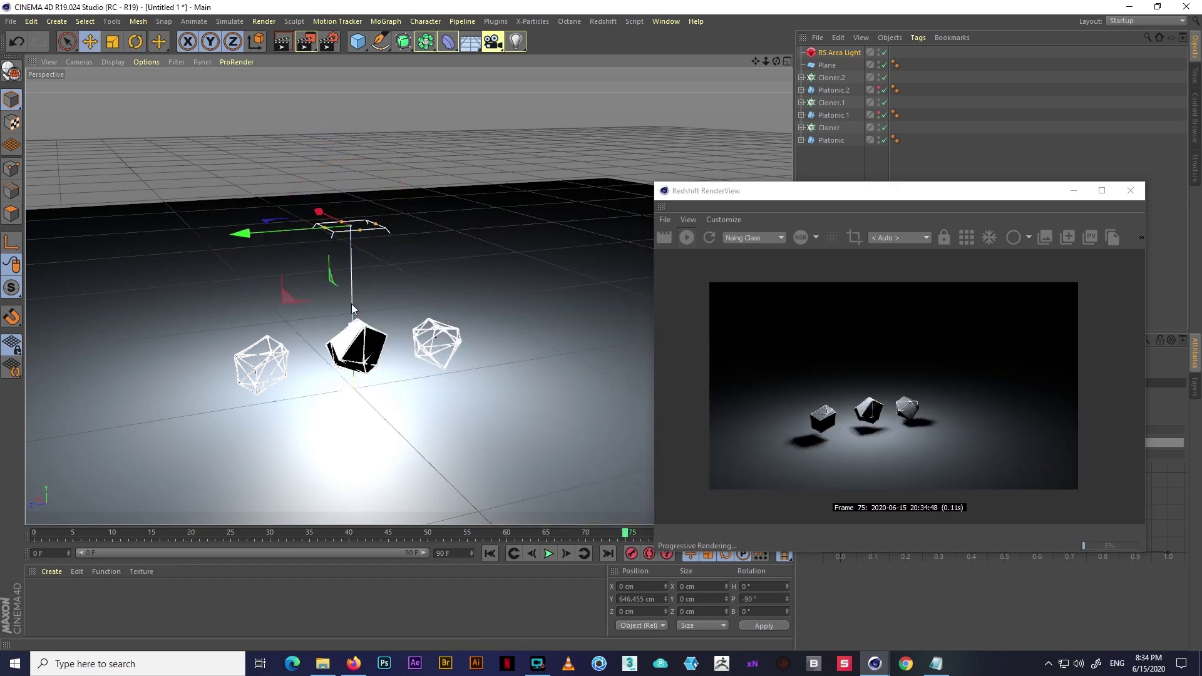
mouse_move(404, 276)
left_mouse_down()
mouse_move(189, 233)
mouse_move(113, 231)
left_mouse_up()
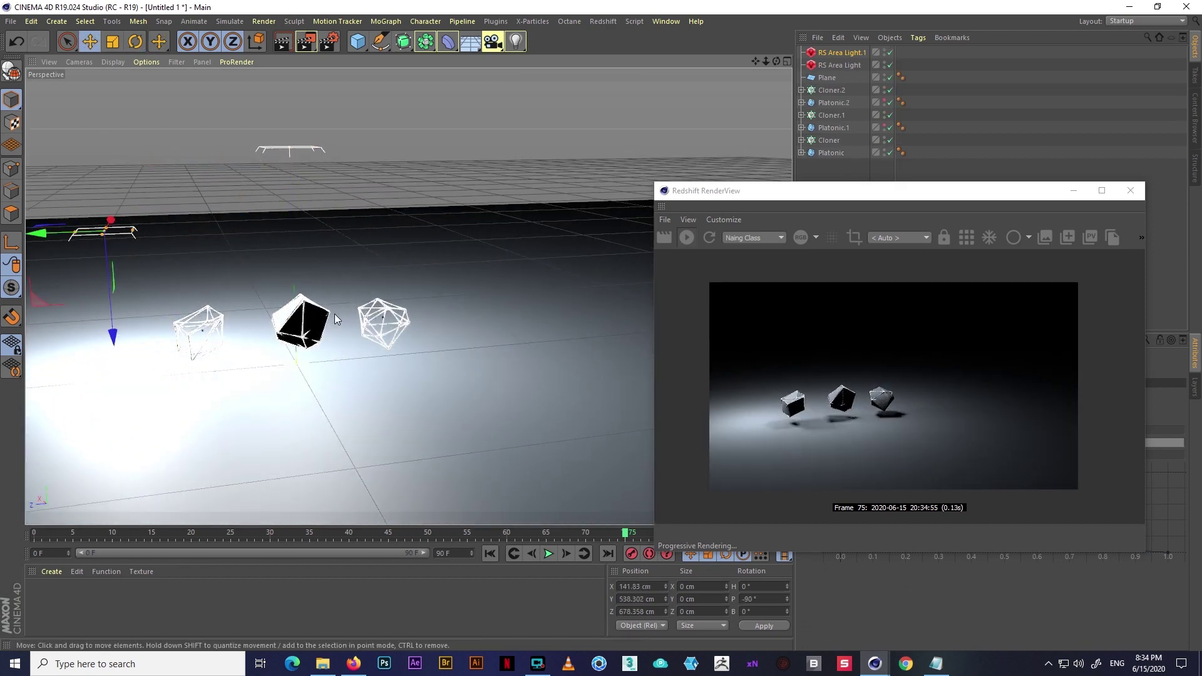
middle_click_drag(151, 178, 308, 178, "alt")
- Duplicate the area light, place the copy to the side, and slide the original back along Z
key("r")
left_click_drag(308, 179, 237, 149)
key("e")
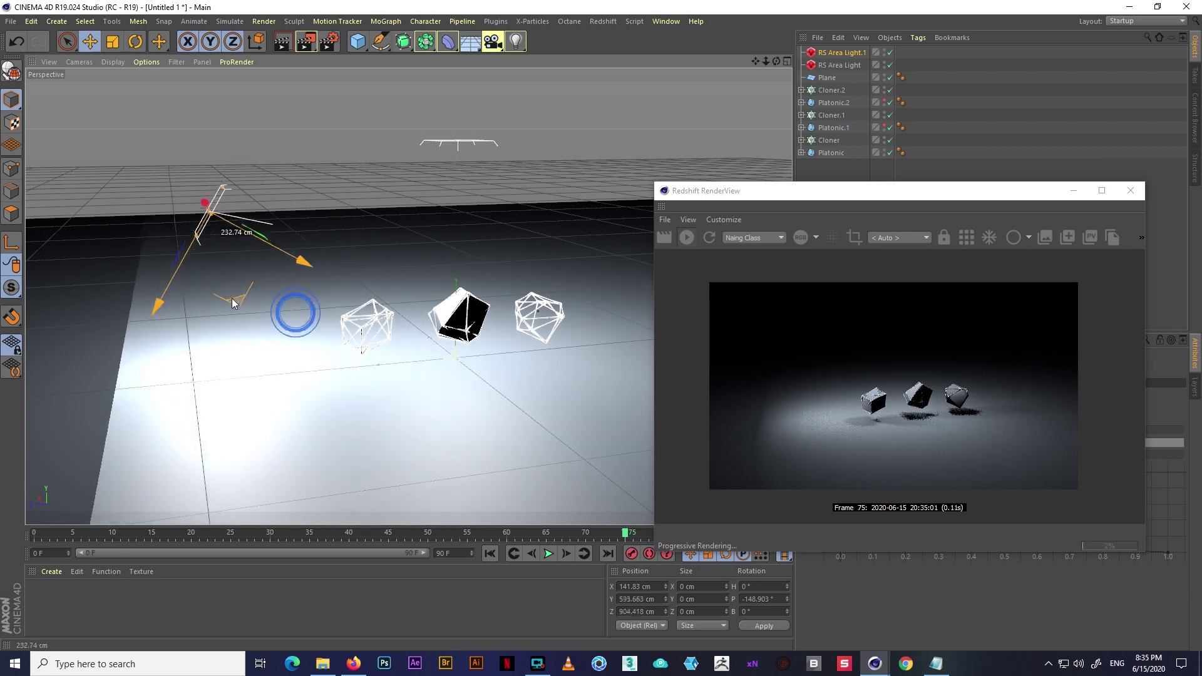
middle_click_drag(285, 210, 311, 272, "alt")
left_click(343, 194)
mouse_move(343, 194)
left_mouse_down()
mouse_move(492, 177)
mouse_move(539, 274)
left_mouse_up()
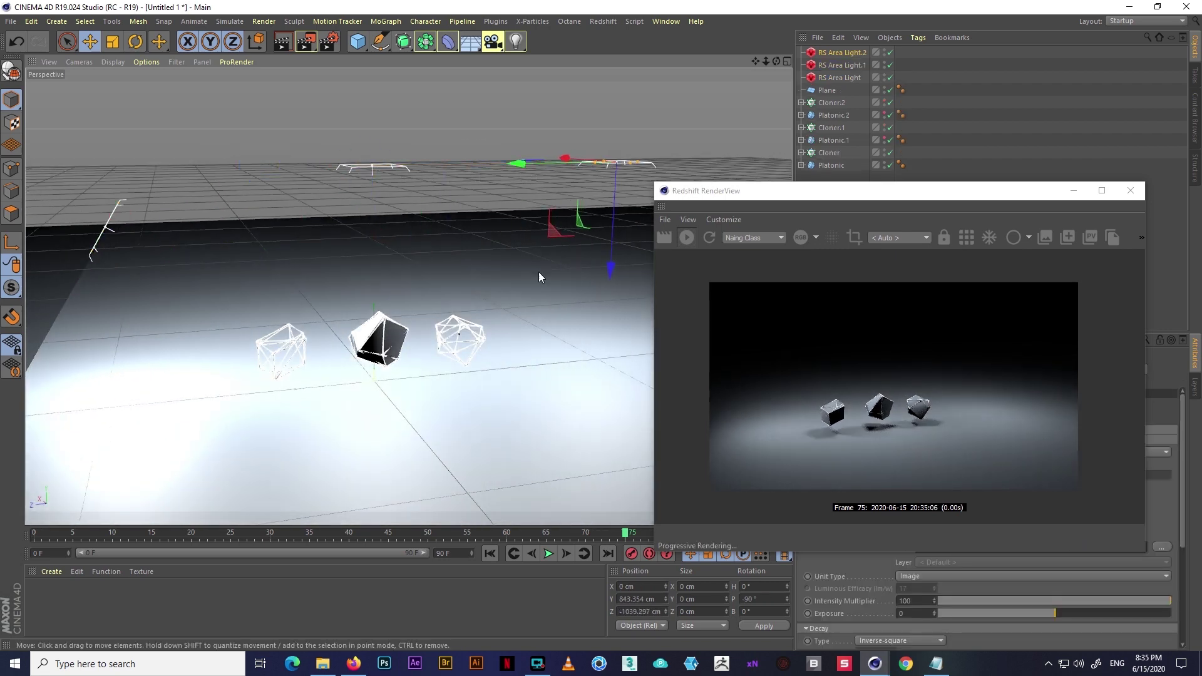
- Duplicate a third area light, tilt it toward the cages, and position it
key("r")
middle_click_drag(606, 82, 376, 246, "alt")
mouse_move(376, 246)
left_mouse_down()
mouse_move(331, 108)
mouse_move(352, 118)
left_mouse_up()
key("e")
middle_click_drag(239, 179, 259, 306, "alt")
left_click_drag(260, 306, 361, 334, "alt")
scroll(361, 334, "up", 3)
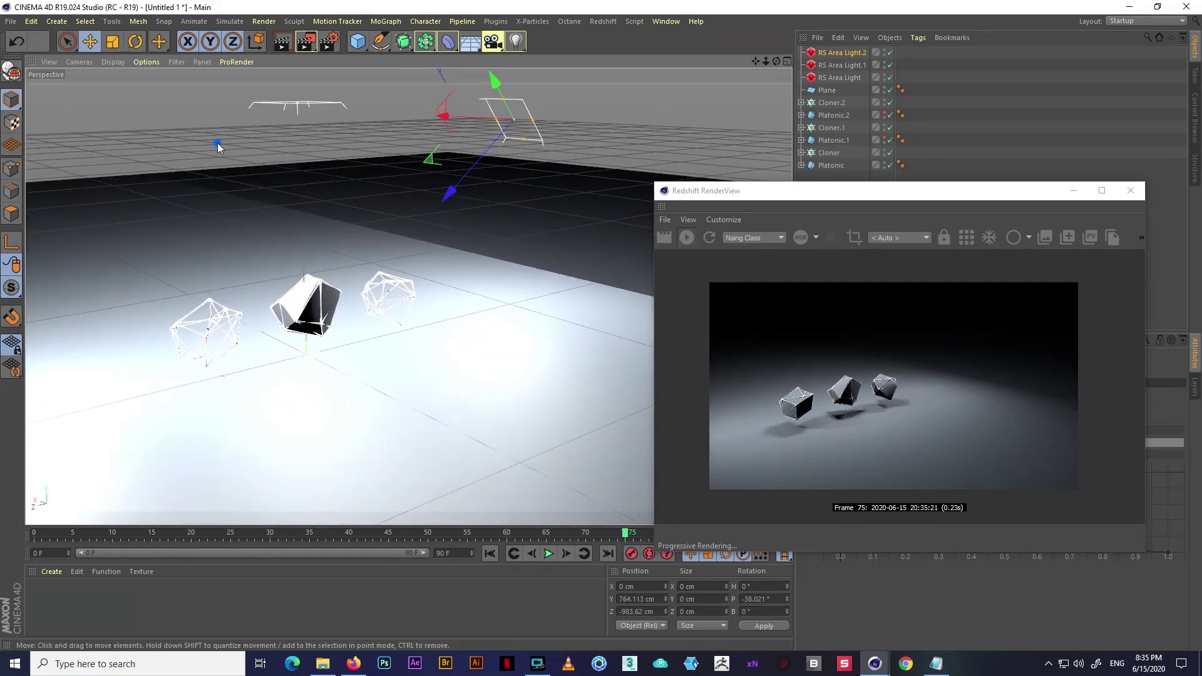
scroll(314, 341, "up", 3)
scroll(435, 327, "up", 3)
scroll(425, 279, "up", 3)
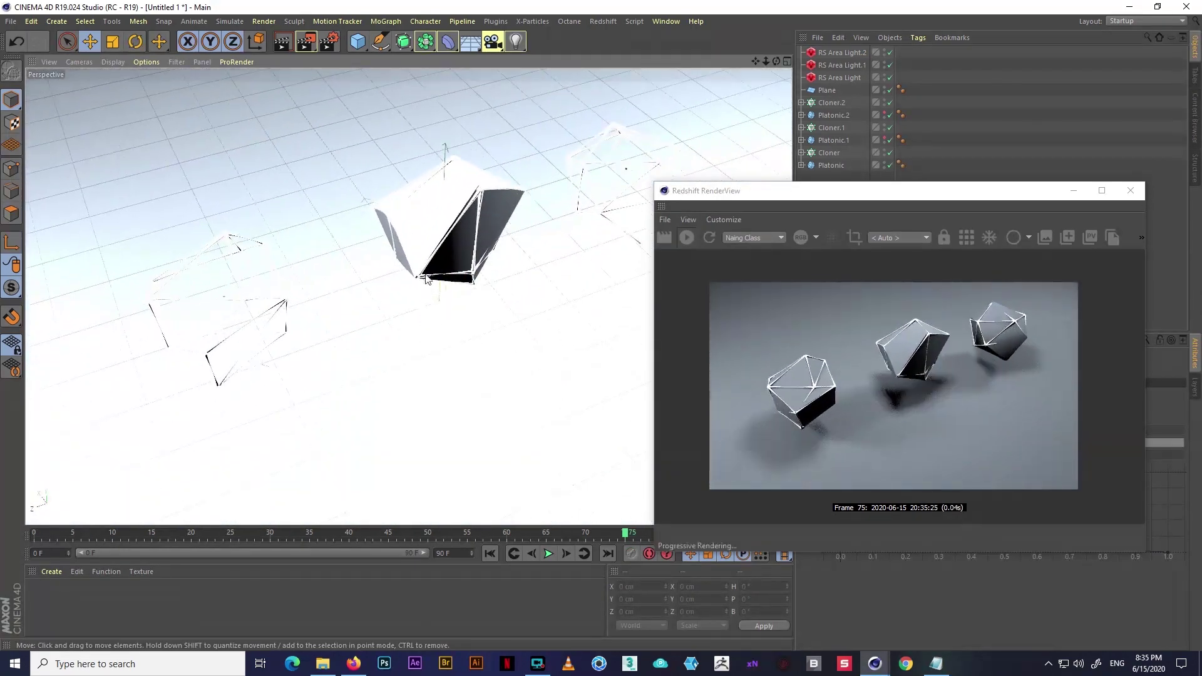
- Create a new RS Material and set its preset to Gold
left_click(606, 21)
mouse_move(617, 77)
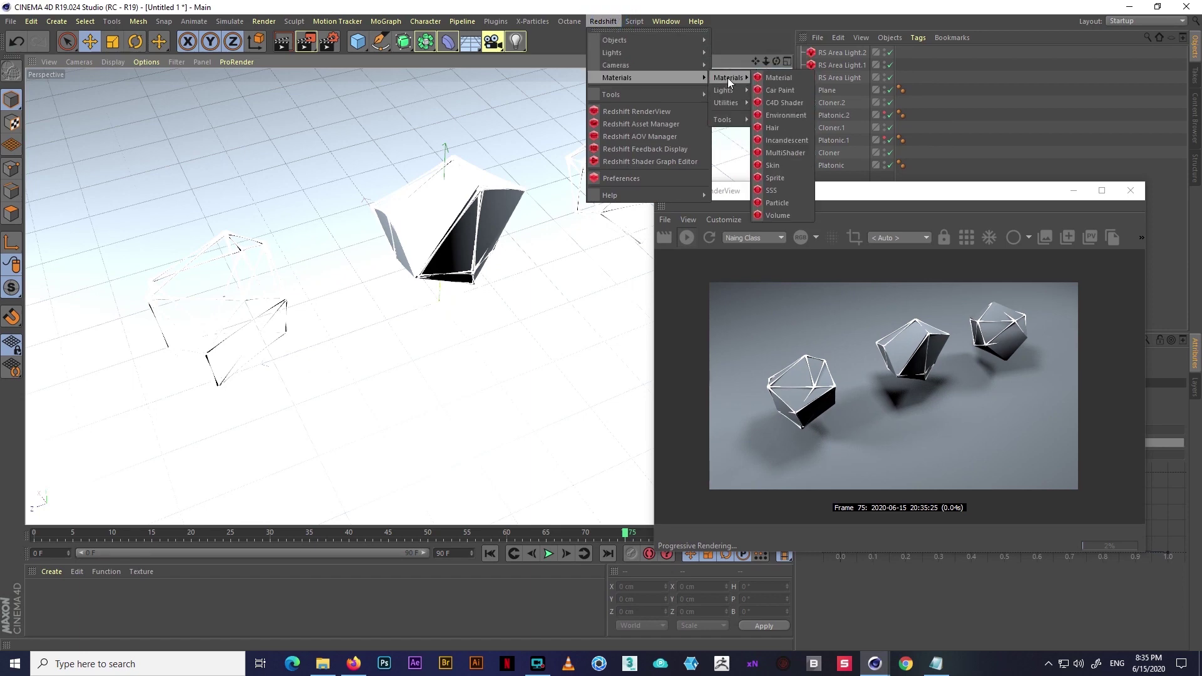
left_click(768, 77)
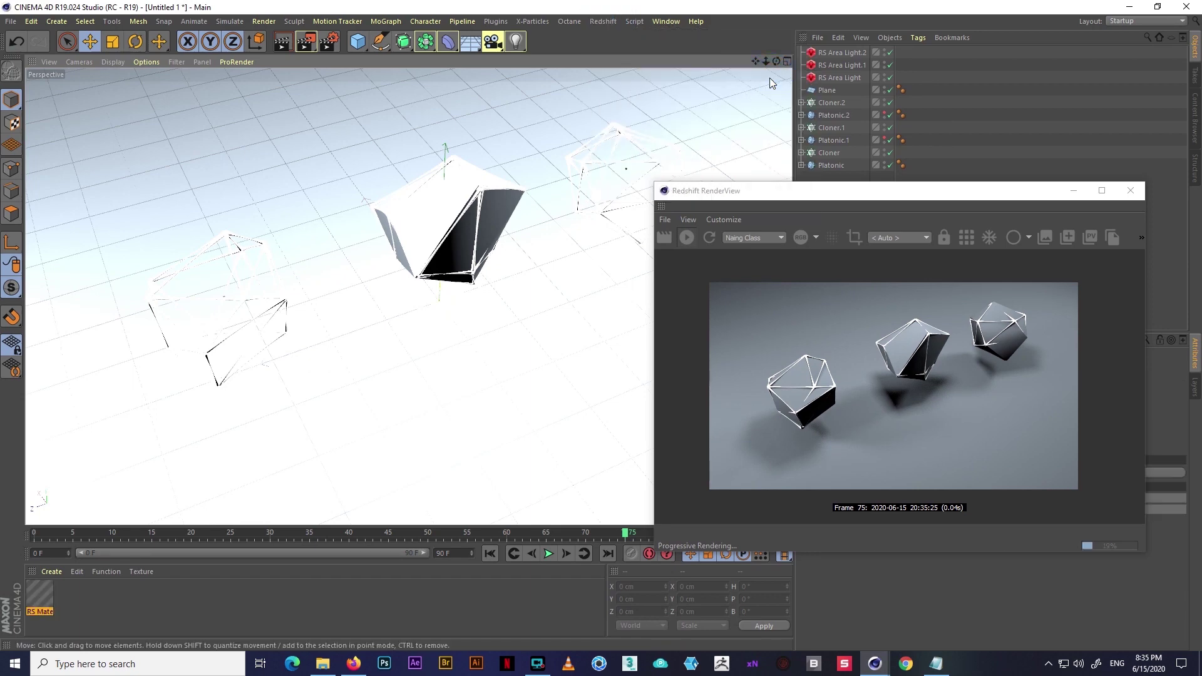
double_click(40, 596)
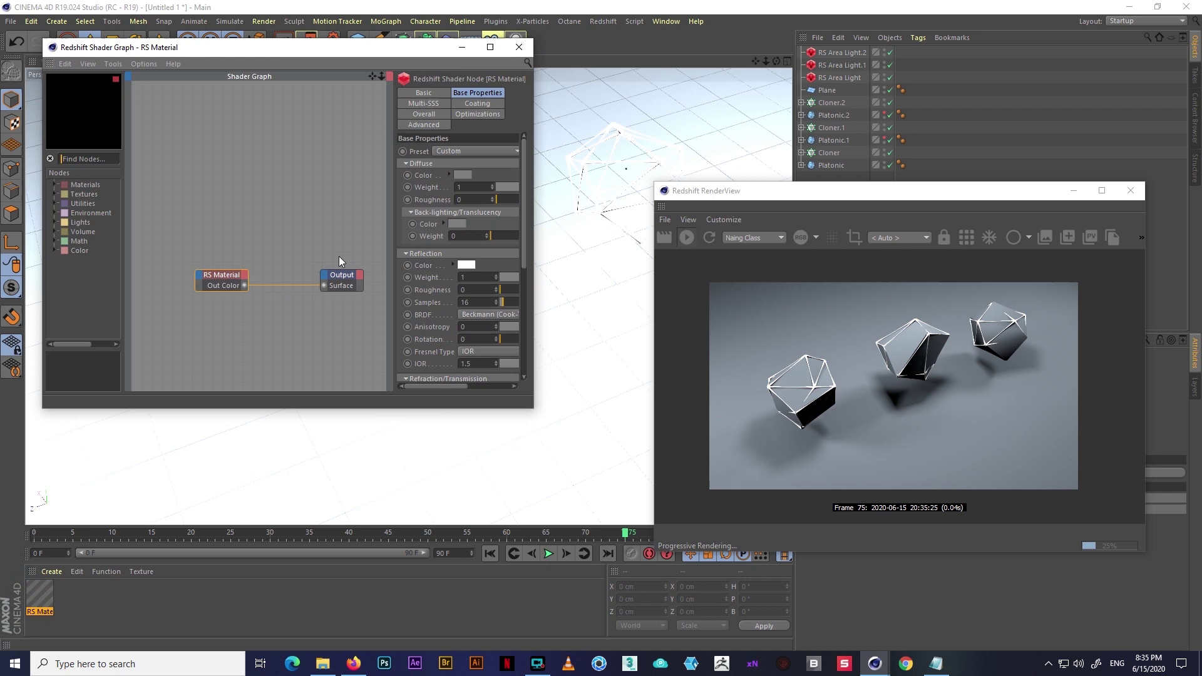
left_click(459, 152)
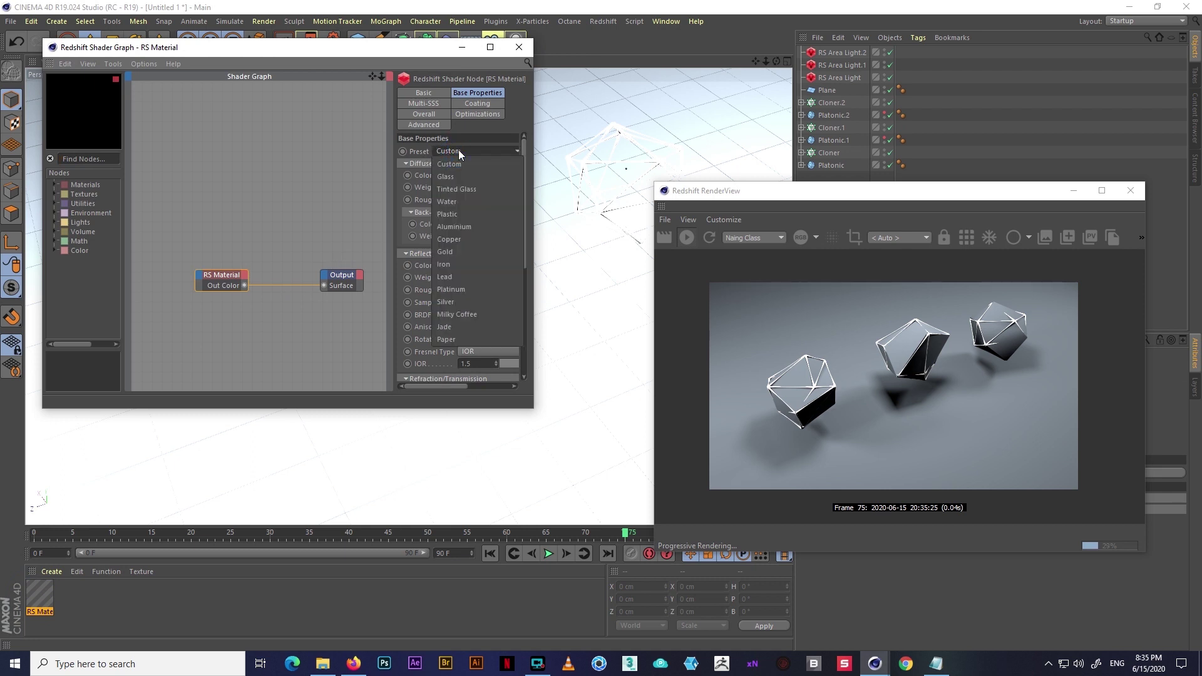
left_click(451, 250)
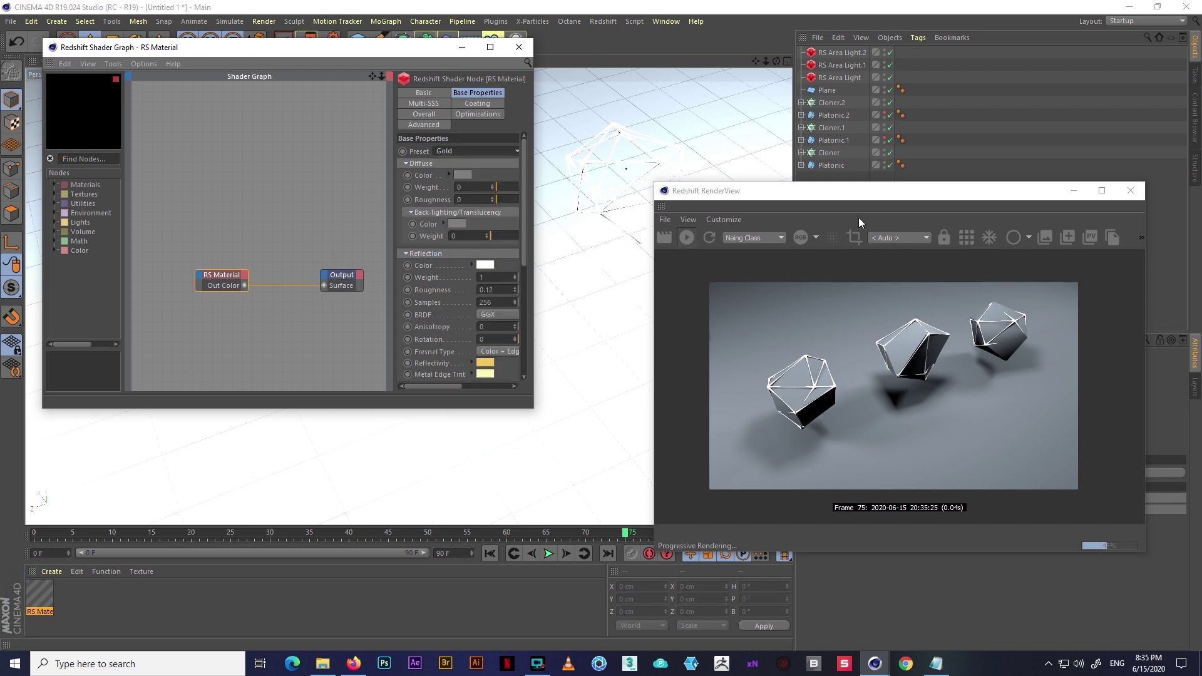
left_click_drag(860, 223, 890, 310)
left_click(519, 47)
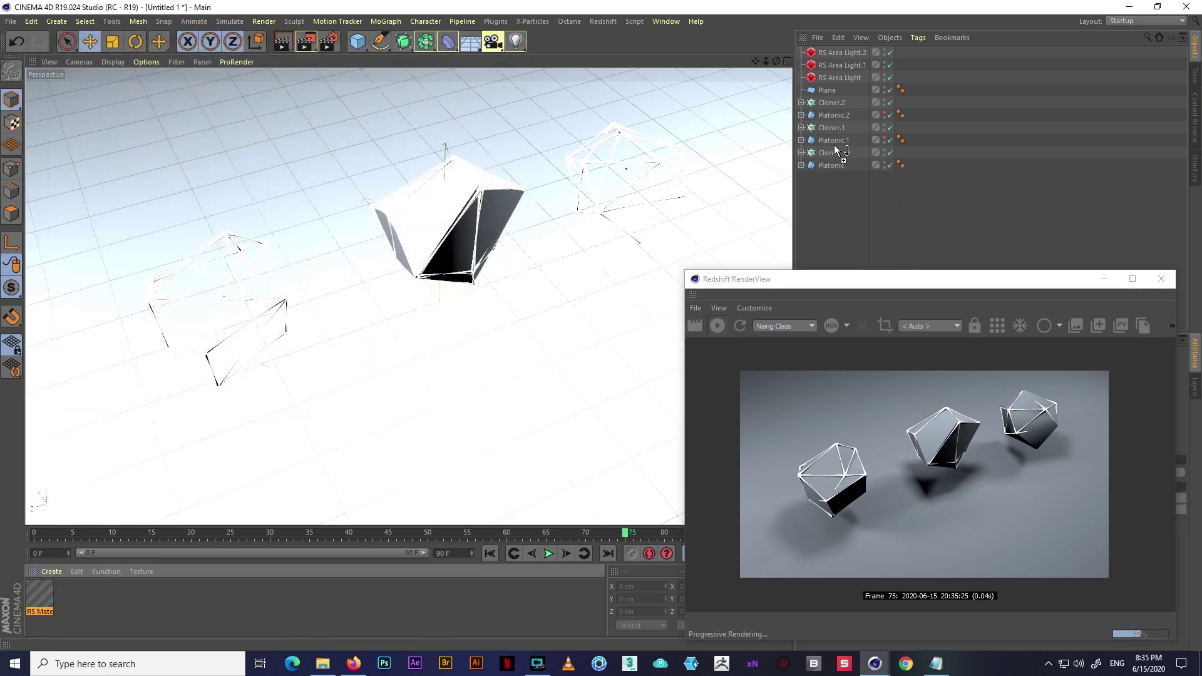
- Apply the gold material to Cloner.2, hide Platonic.2 and Platonic, and copy it to Cloner.1 and Cloner
left_click_drag(838, 103, 899, 102)
scroll(604, 198, "up", 5)
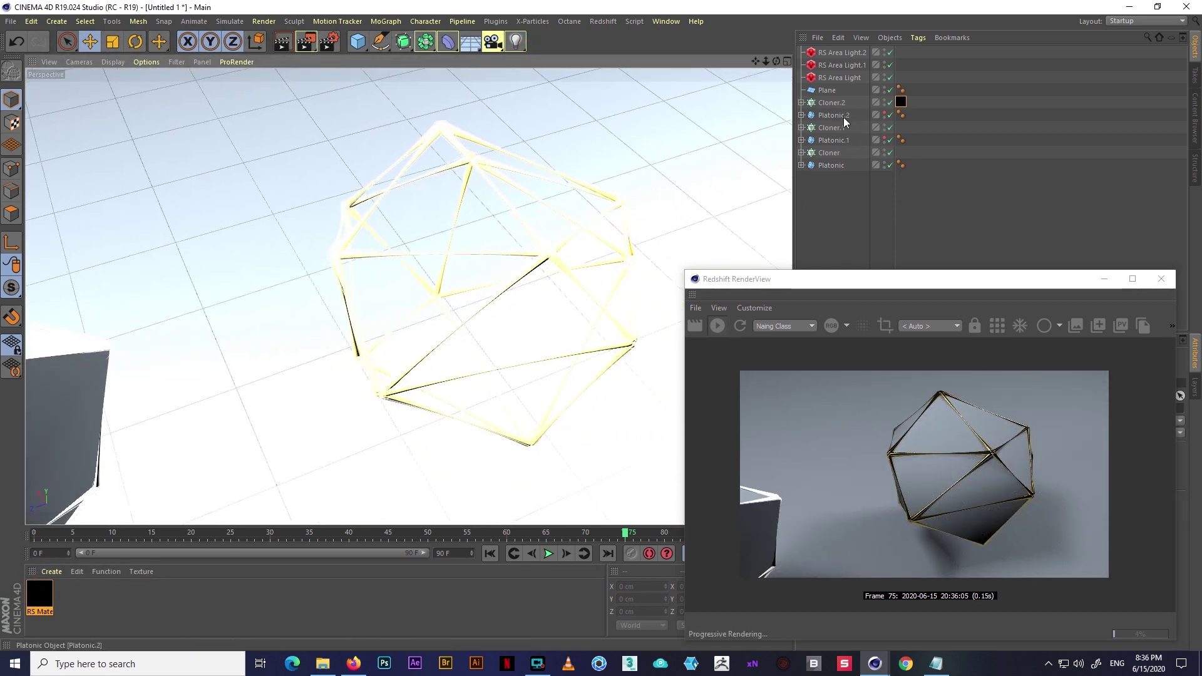
left_click(885, 117)
scroll(523, 254, "down", 5)
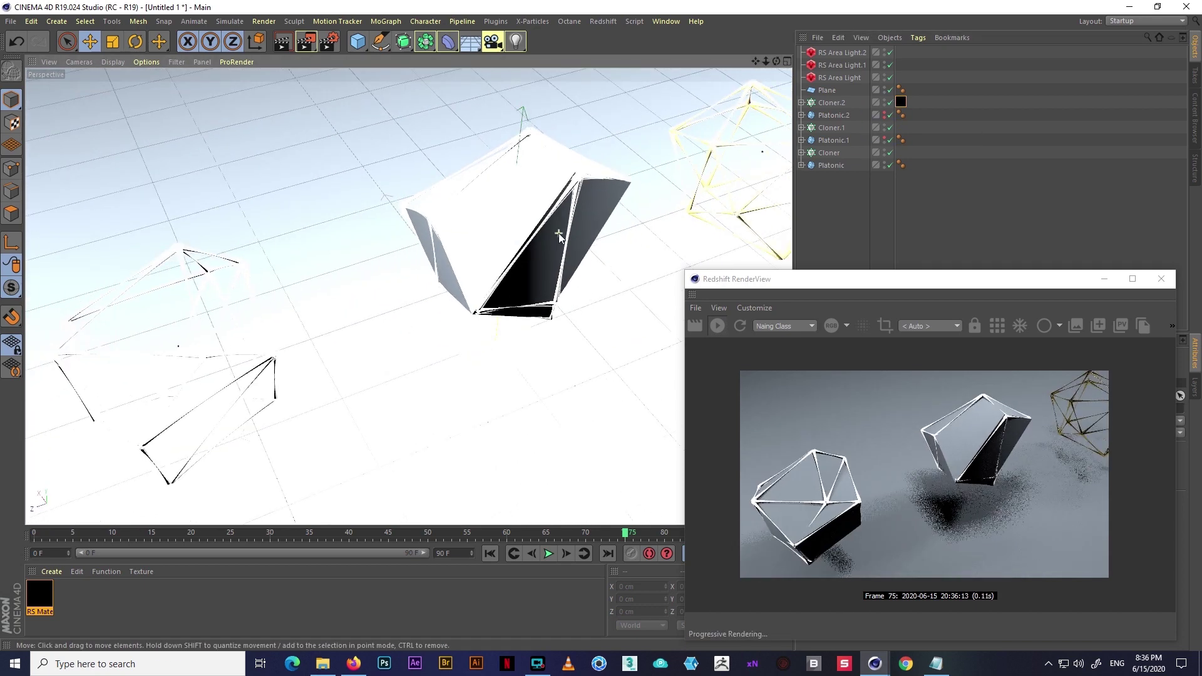
left_click(885, 165)
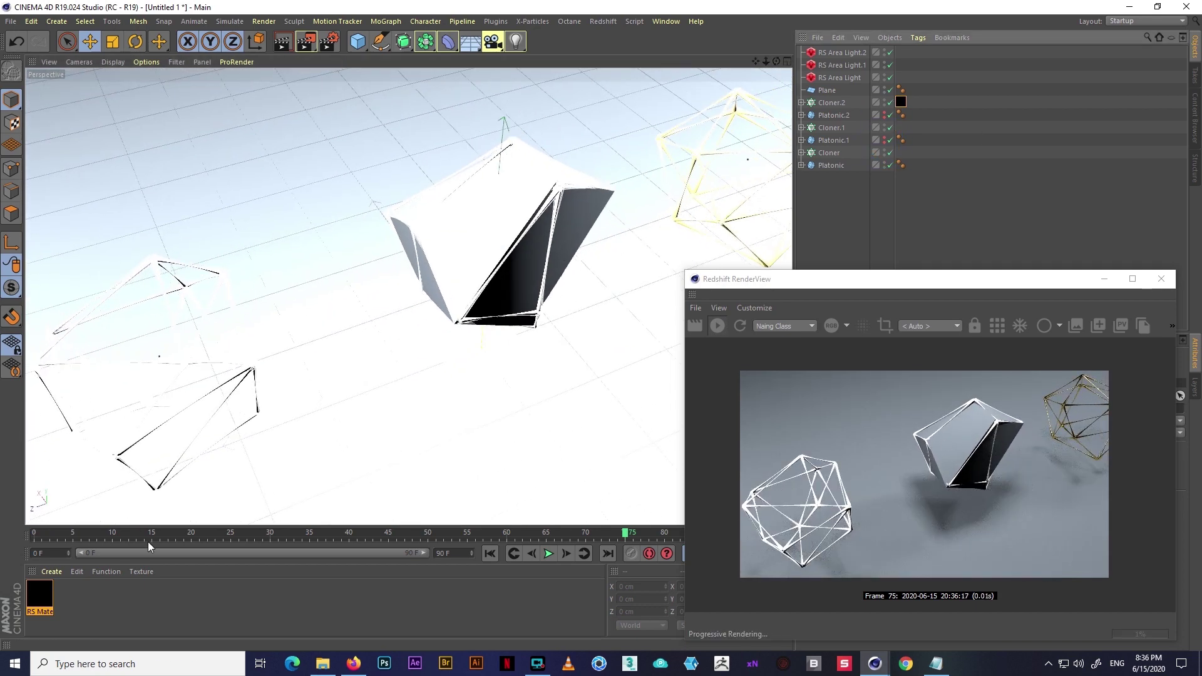
mouse_move(884, 213)
left_mouse_down("ctrl")
mouse_move(900, 127)
mouse_move(900, 152)
left_mouse_up("ctrl")
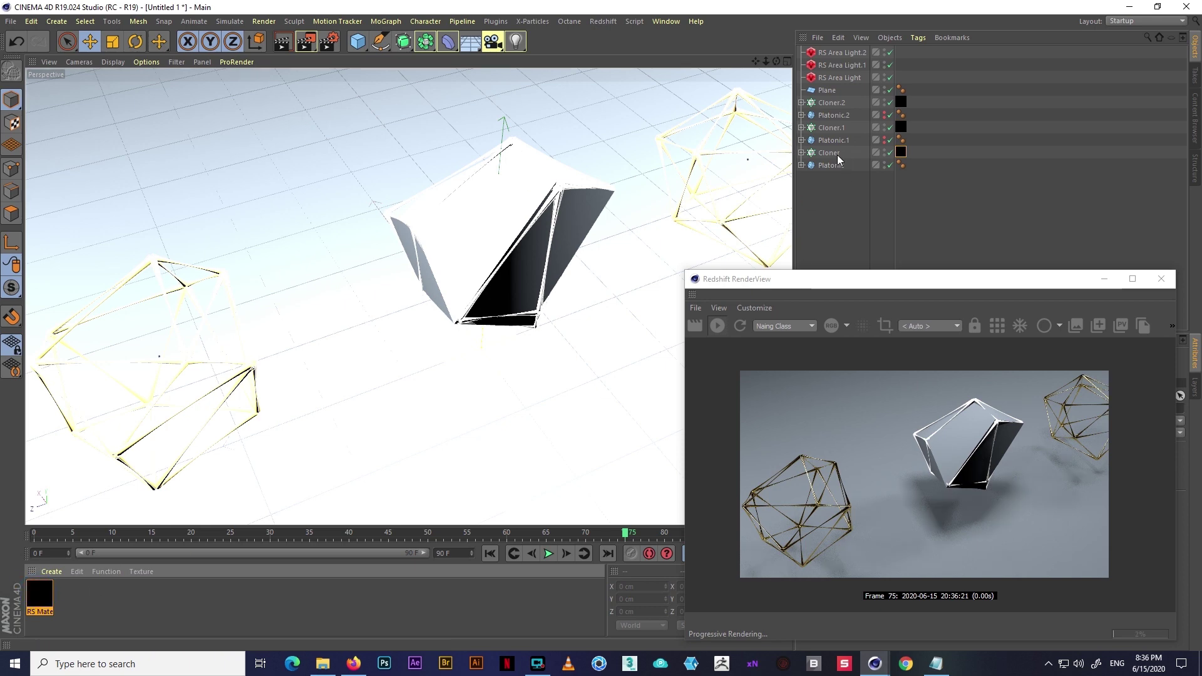
- Switch the copied material's preset to Silver
double_click(40, 596)
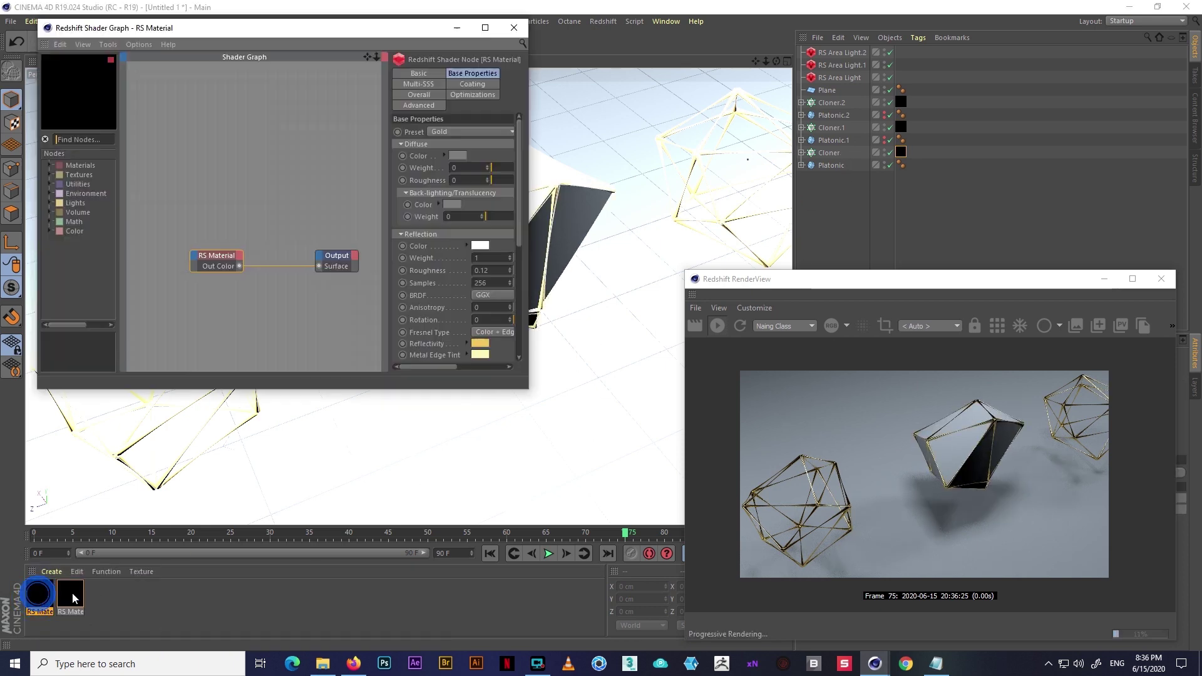
left_click(470, 131)
left_click(464, 286)
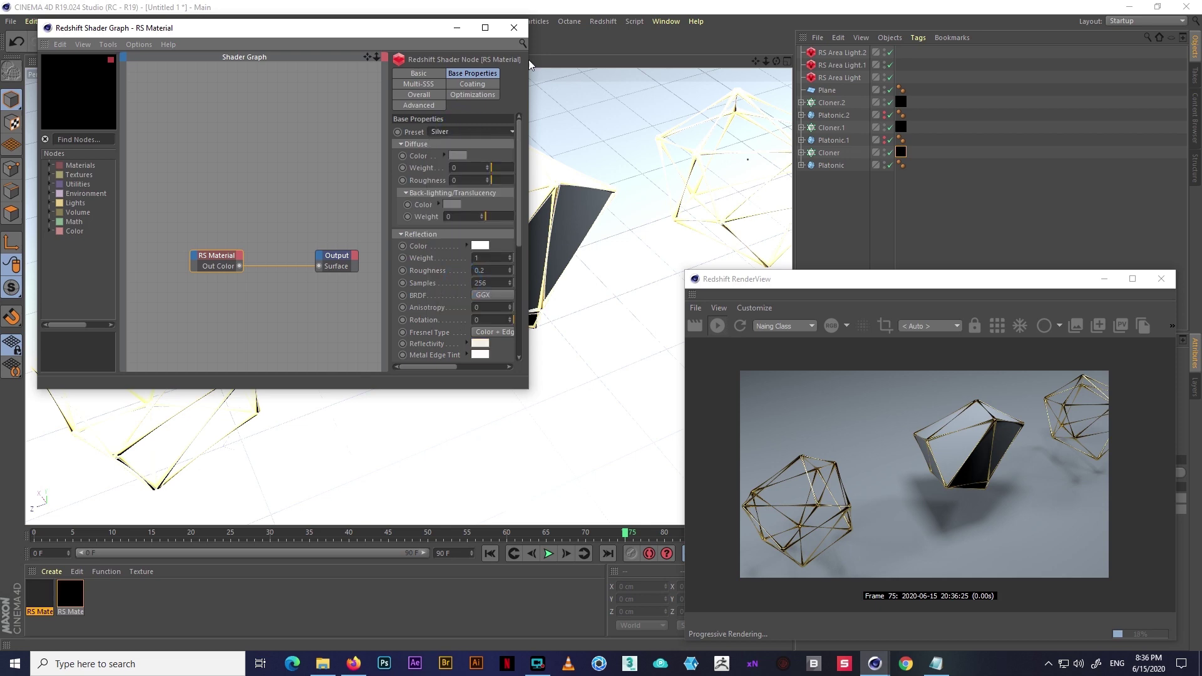
left_click(514, 28)
- Apply the silver material to the central Platonic
double_click(74, 598)
left_click(514, 26)
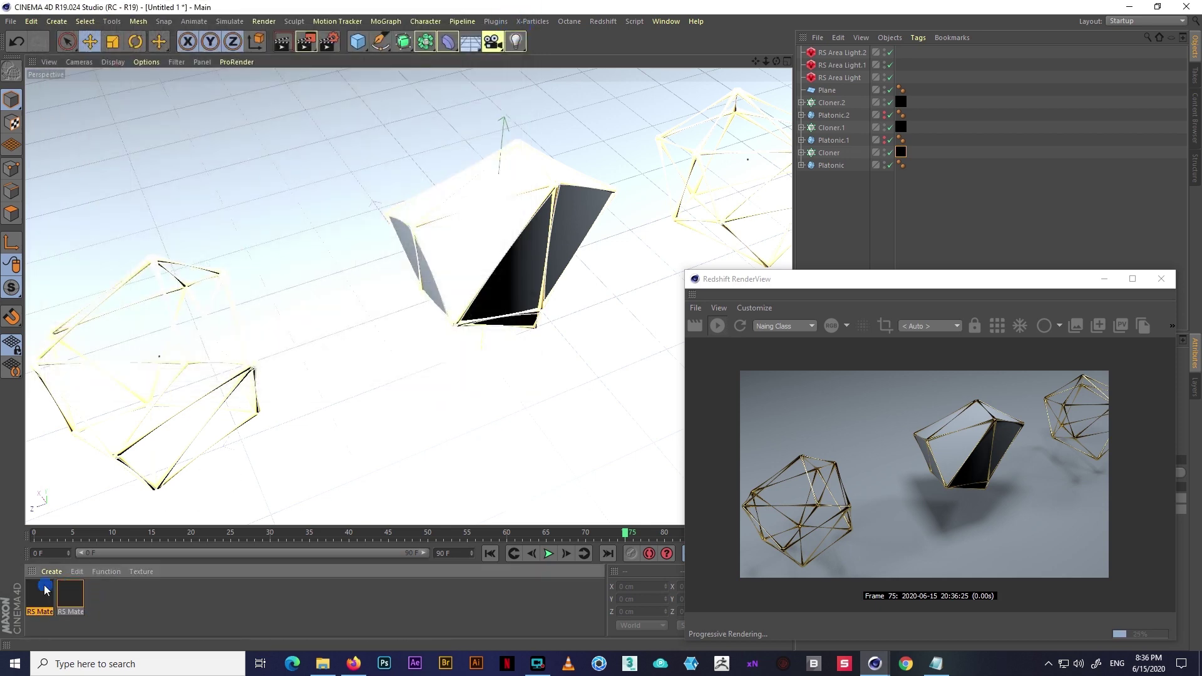
double_click(40, 595)
left_click(515, 26)
left_click_drag(846, 170, 845, 166)
left_click_drag(1014, 278, 929, 190)
left_click_drag(476, 188, 539, 139, "alt")
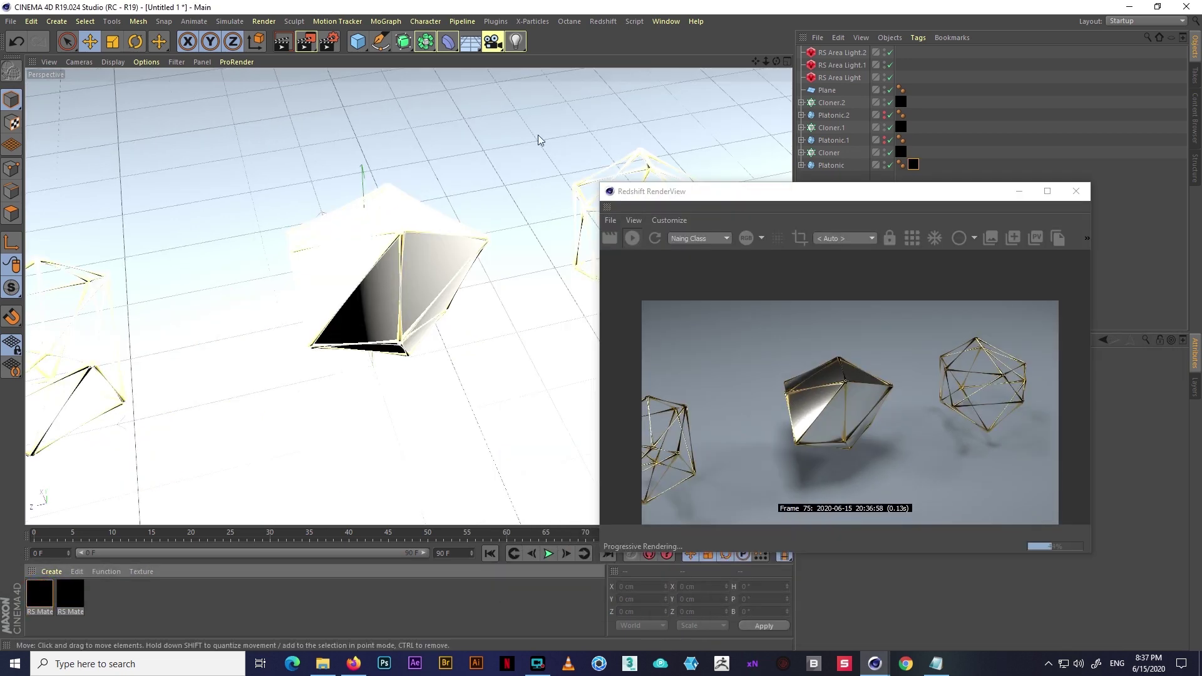
- Create a third RS Material with the Aluminium preset and apply it to the floor Plane
left_click(603, 21)
left_click(777, 78)
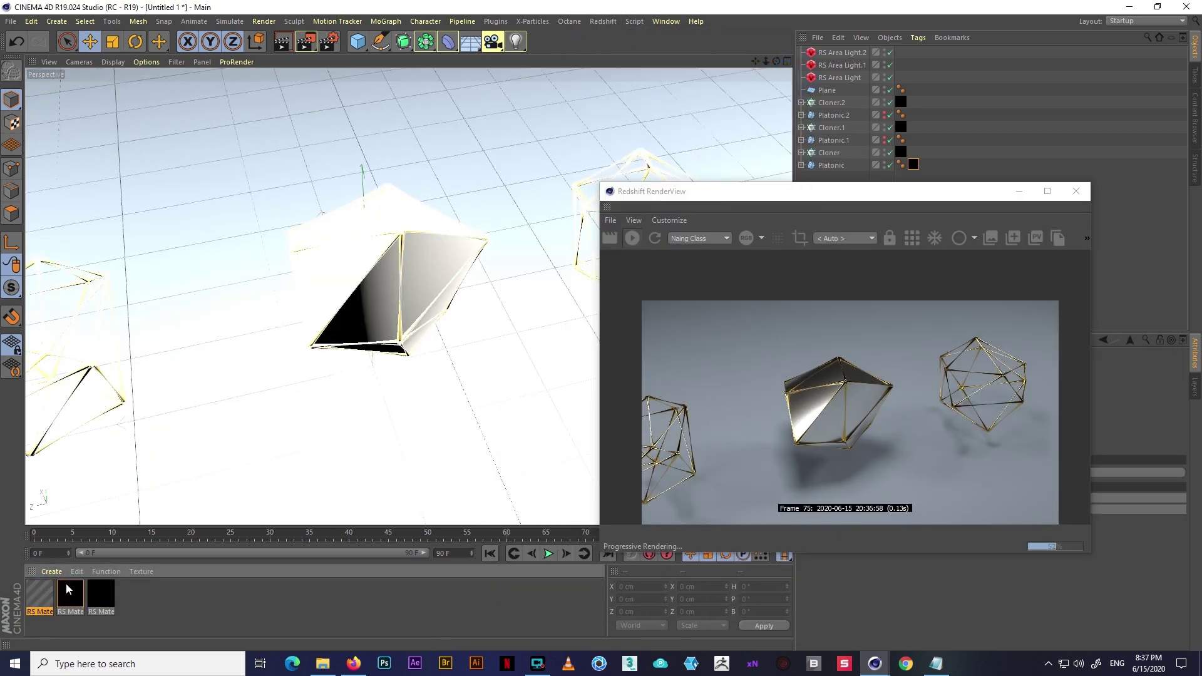
double_click(69, 592)
left_click(453, 133)
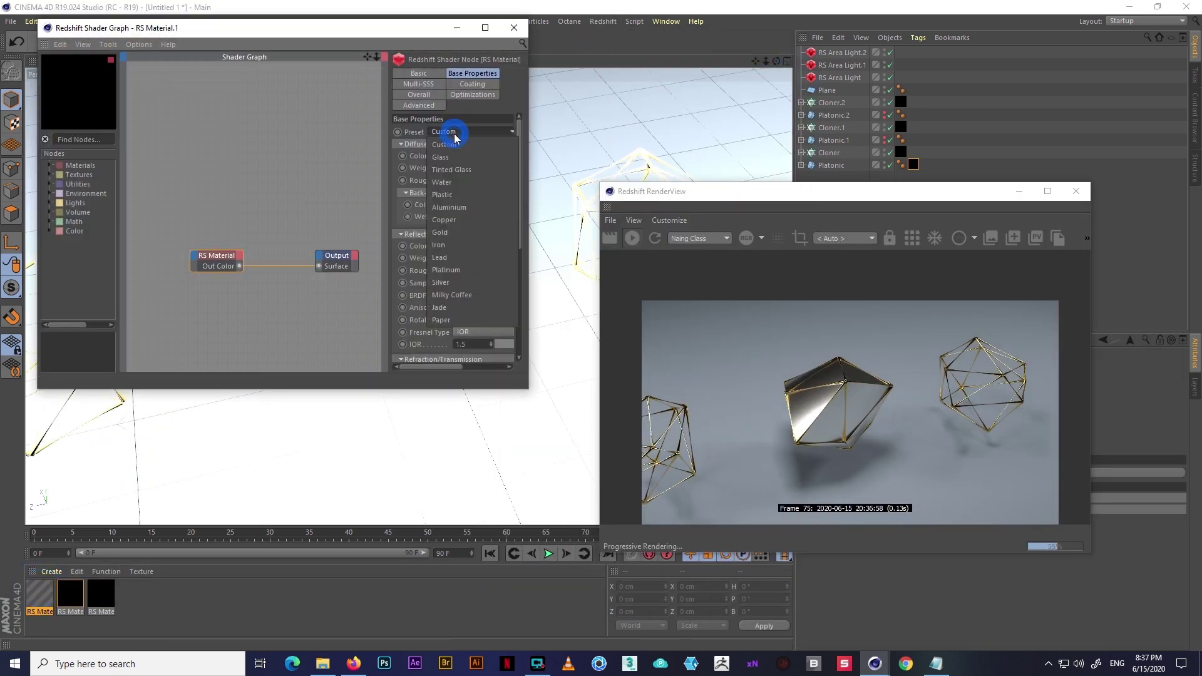
left_click(471, 208)
left_click_drag(35, 597, 901, 90)
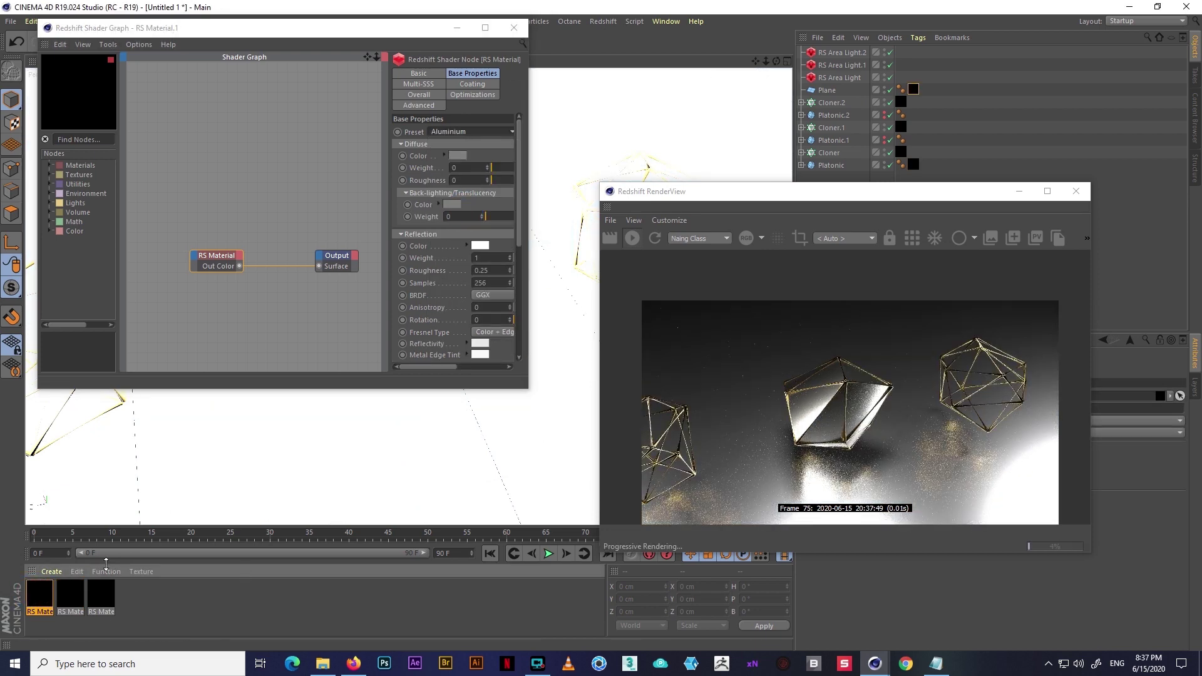
- Darken the aluminium material's diffuse colour and set its reflection roughness to 0.3
left_click(444, 155)
left_click(499, 157)
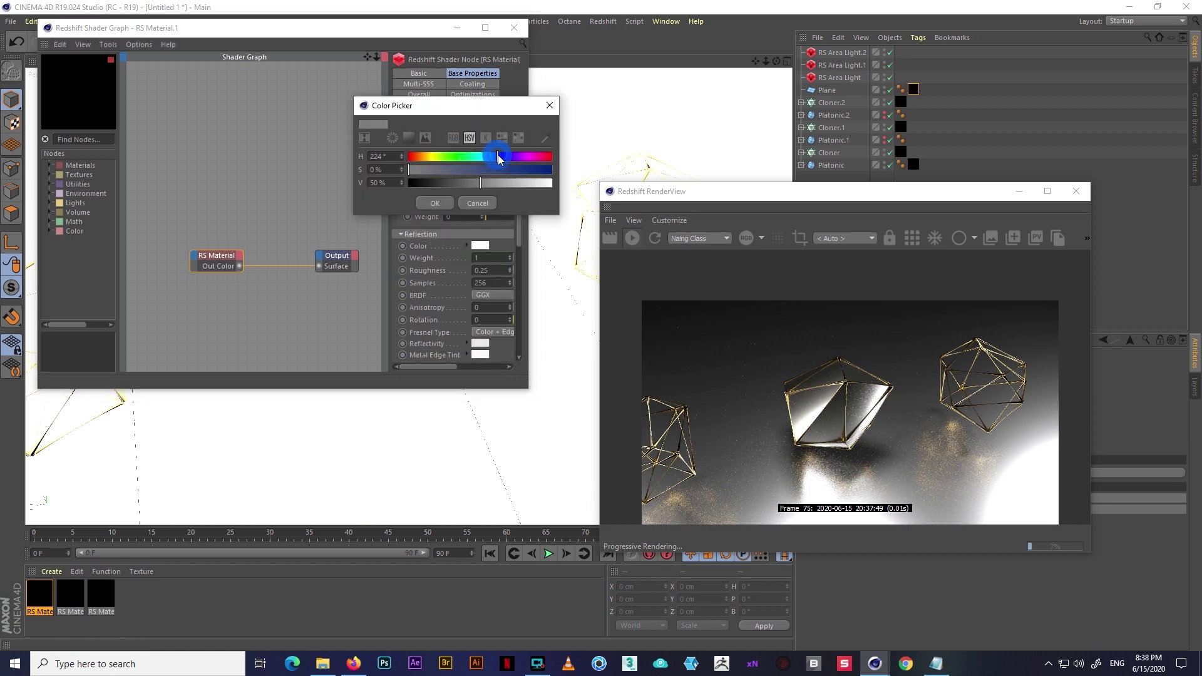
left_click(431, 204)
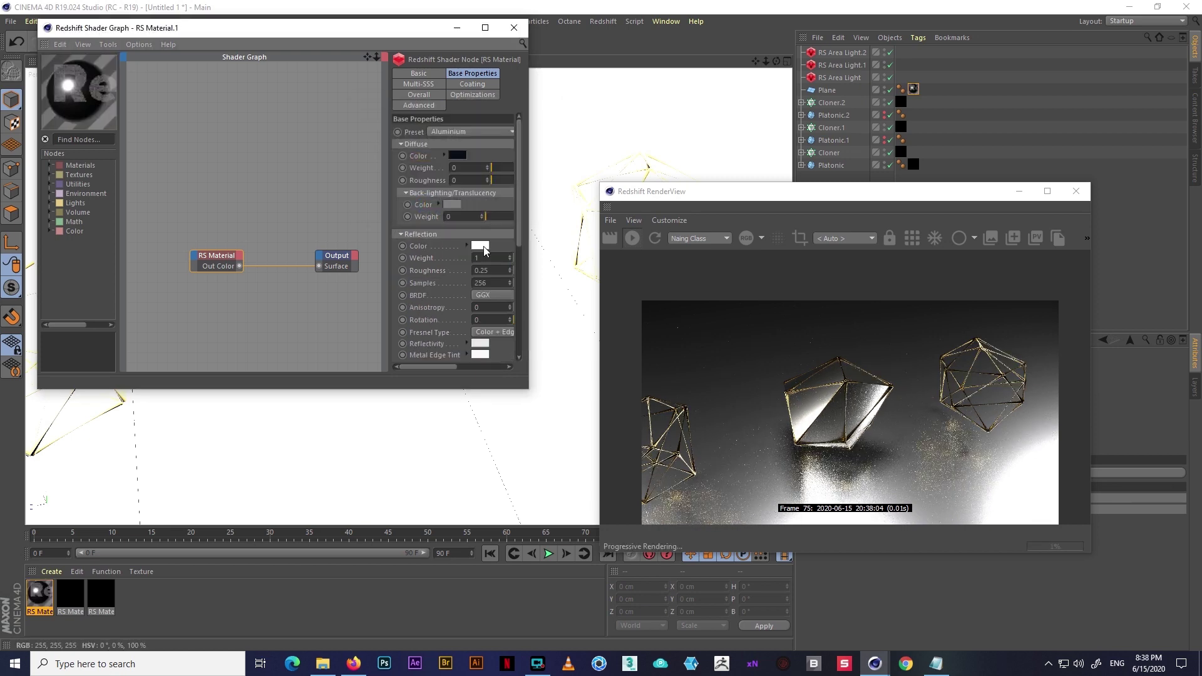
scroll(452, 299, "down", 1)
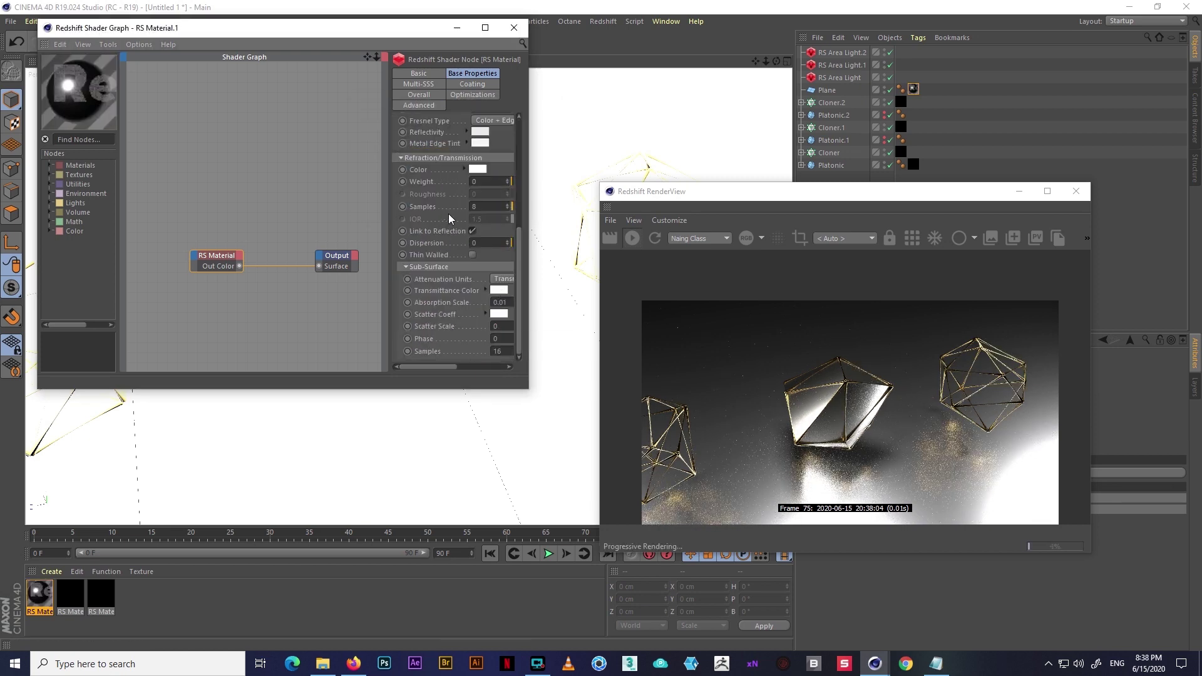
scroll(449, 213, "down", 1)
key("Return")
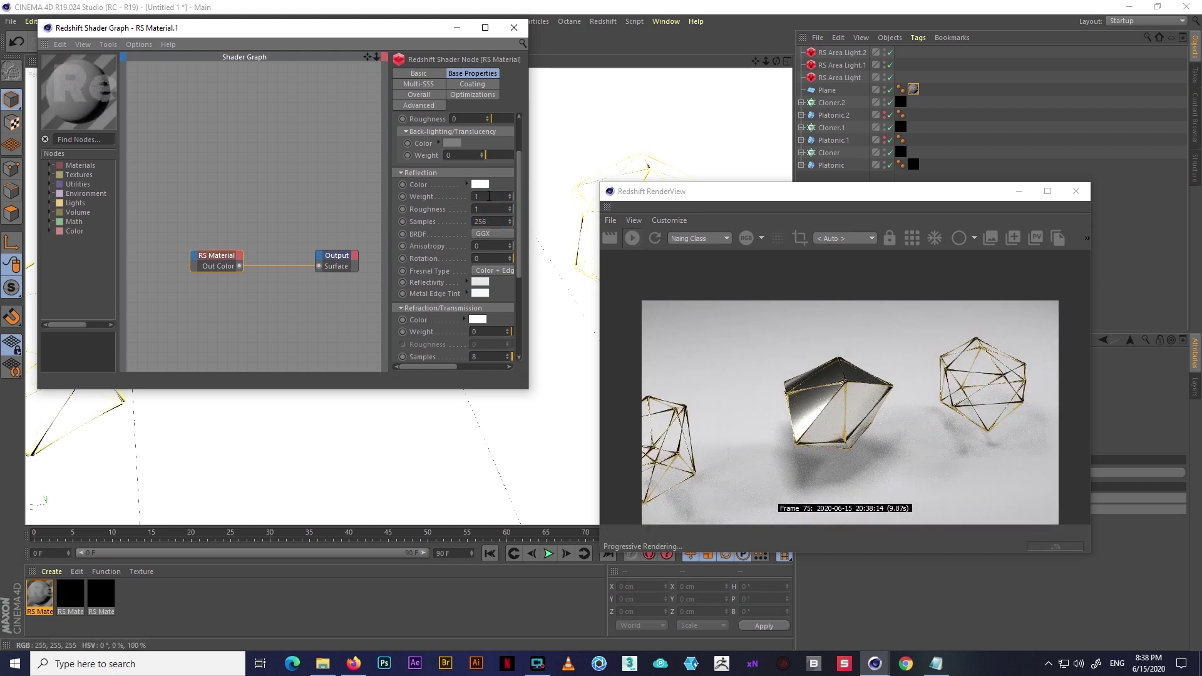
key("BackSpace")
type("0.5")
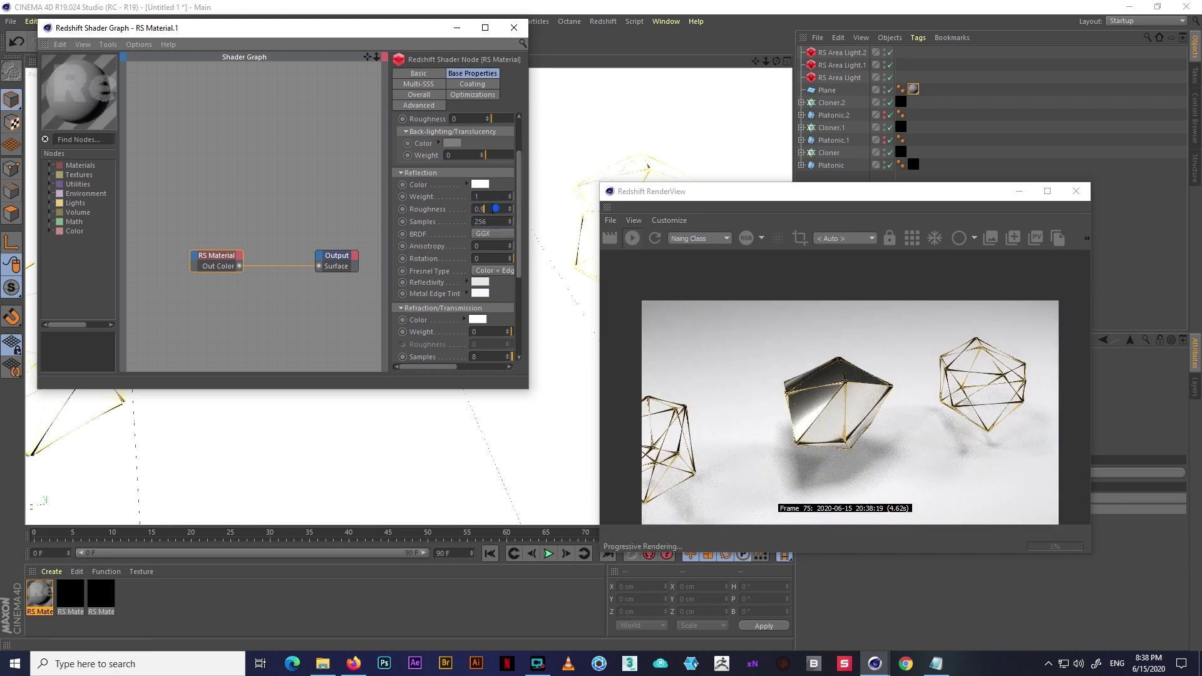
key("Return")
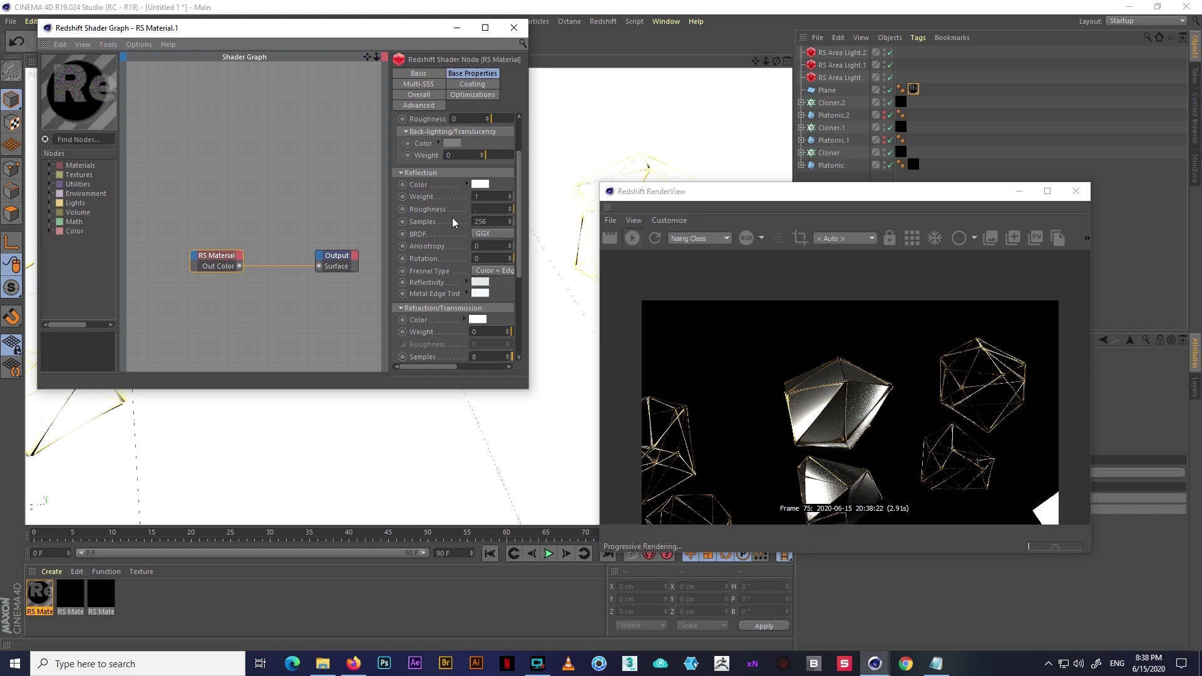
type("3")
key("Return")
- Darken the aluminium material's refraction colour
left_click(479, 320)
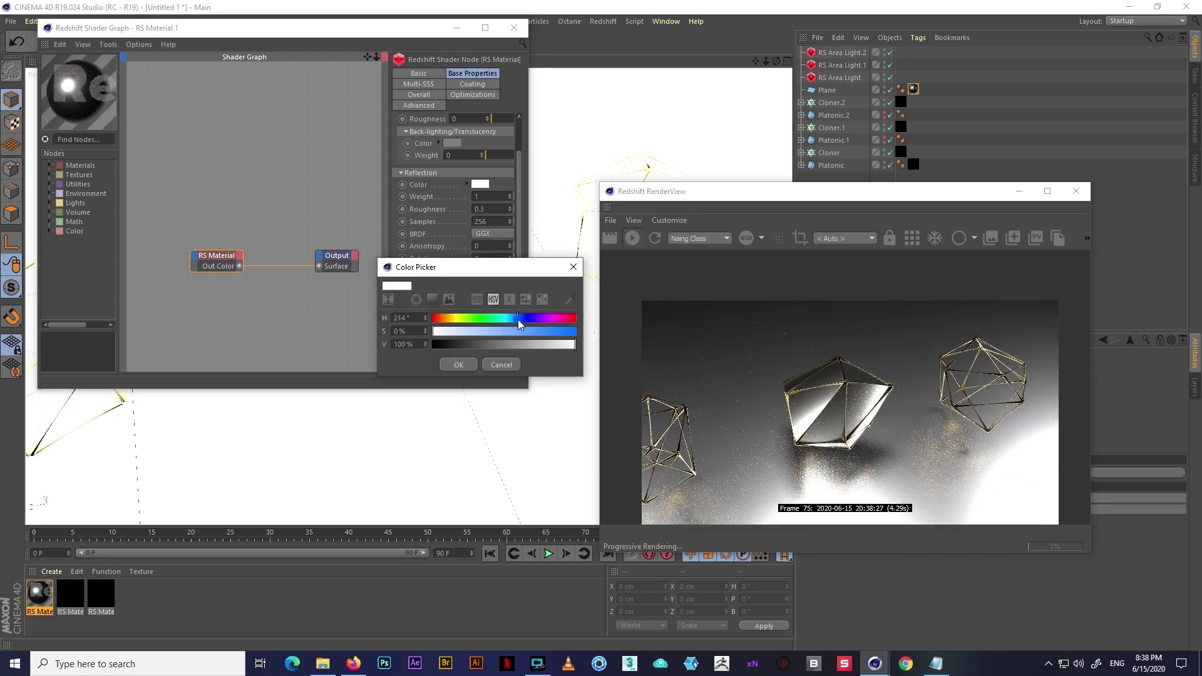
left_click(461, 344)
left_click(458, 365)
scroll(440, 300, "down", 5)
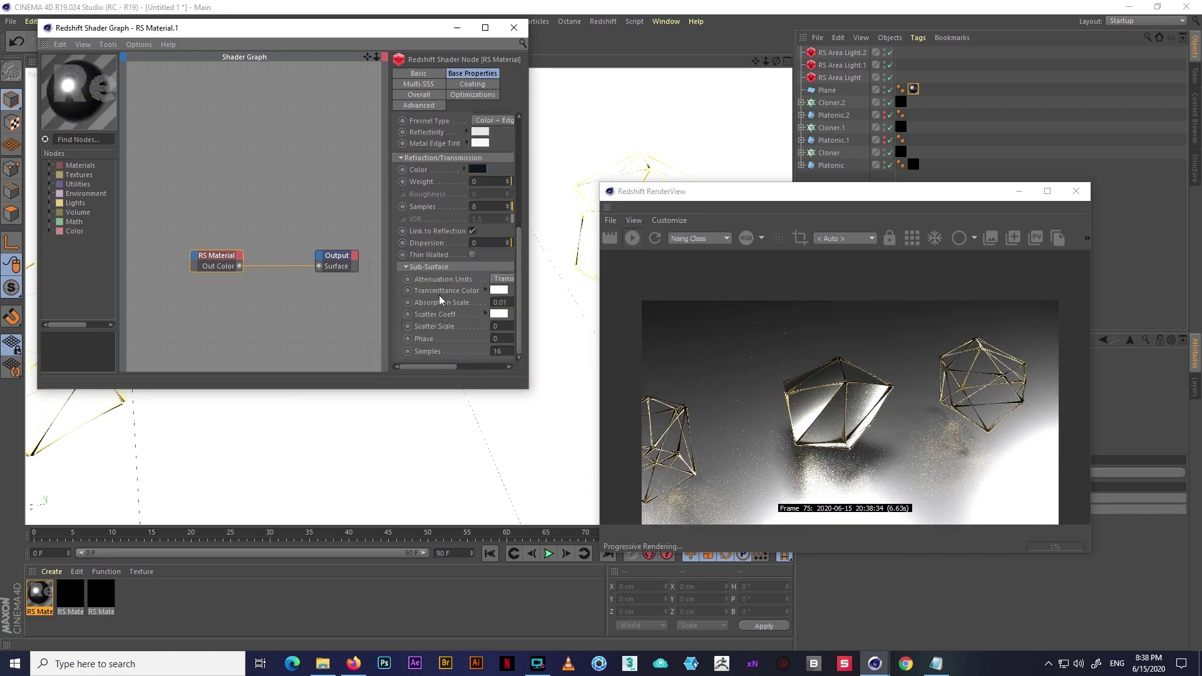
- Close the shader graph, then move the RenderView up-left and resize it larger
left_click(513, 27)
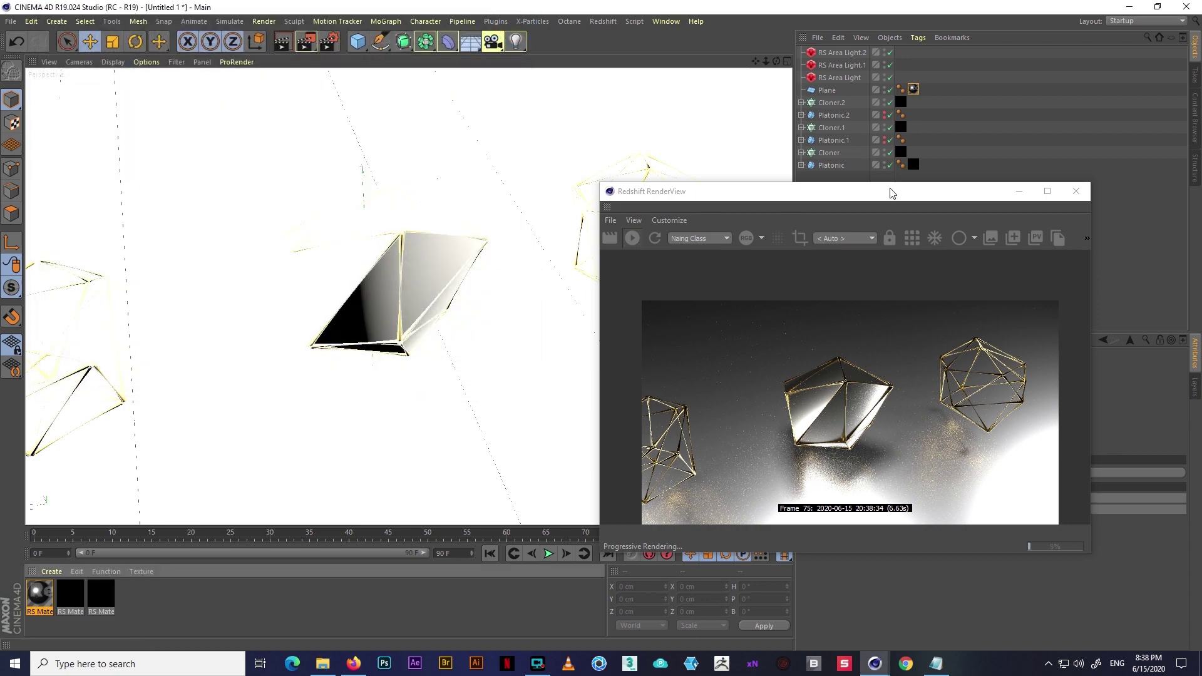
left_click_drag(438, 282, 475, 291, "alt")
left_click_drag(868, 207, 826, 94)
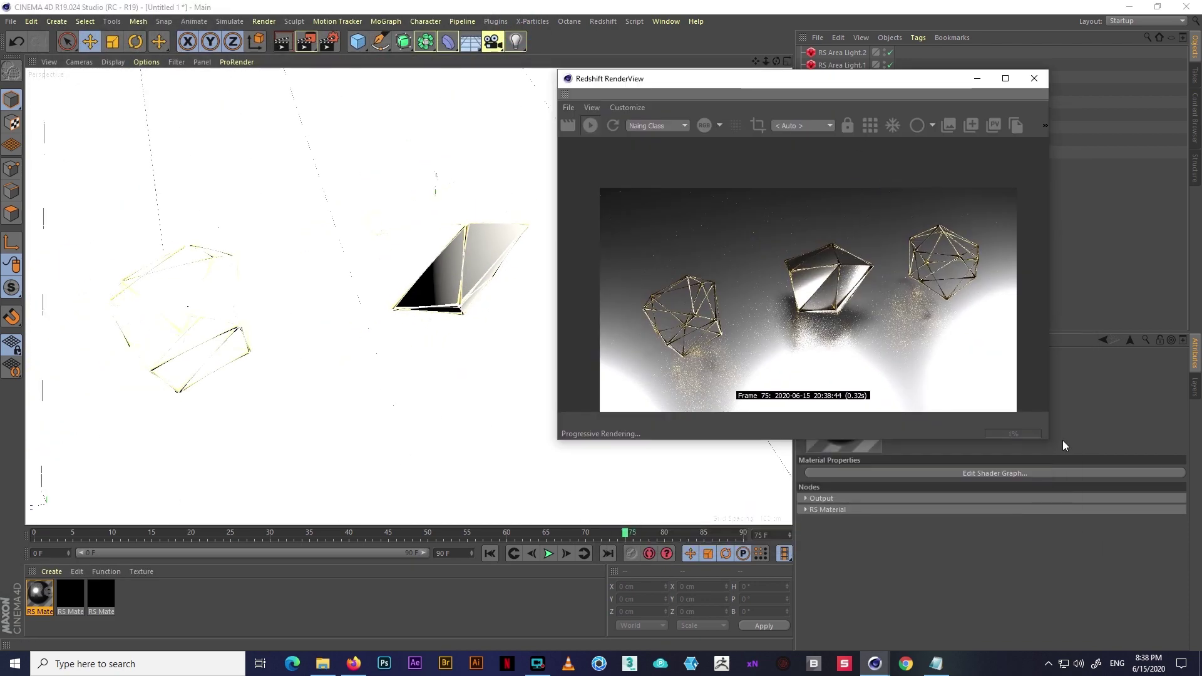
left_click_drag(1050, 438, 1174, 529)
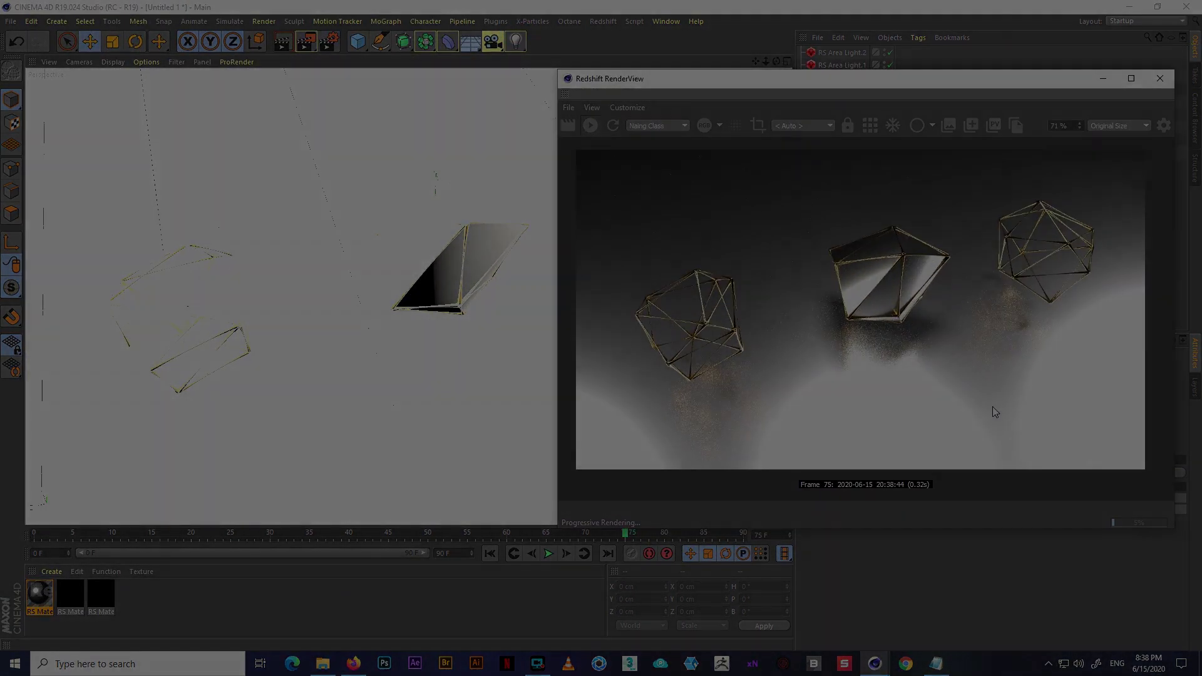